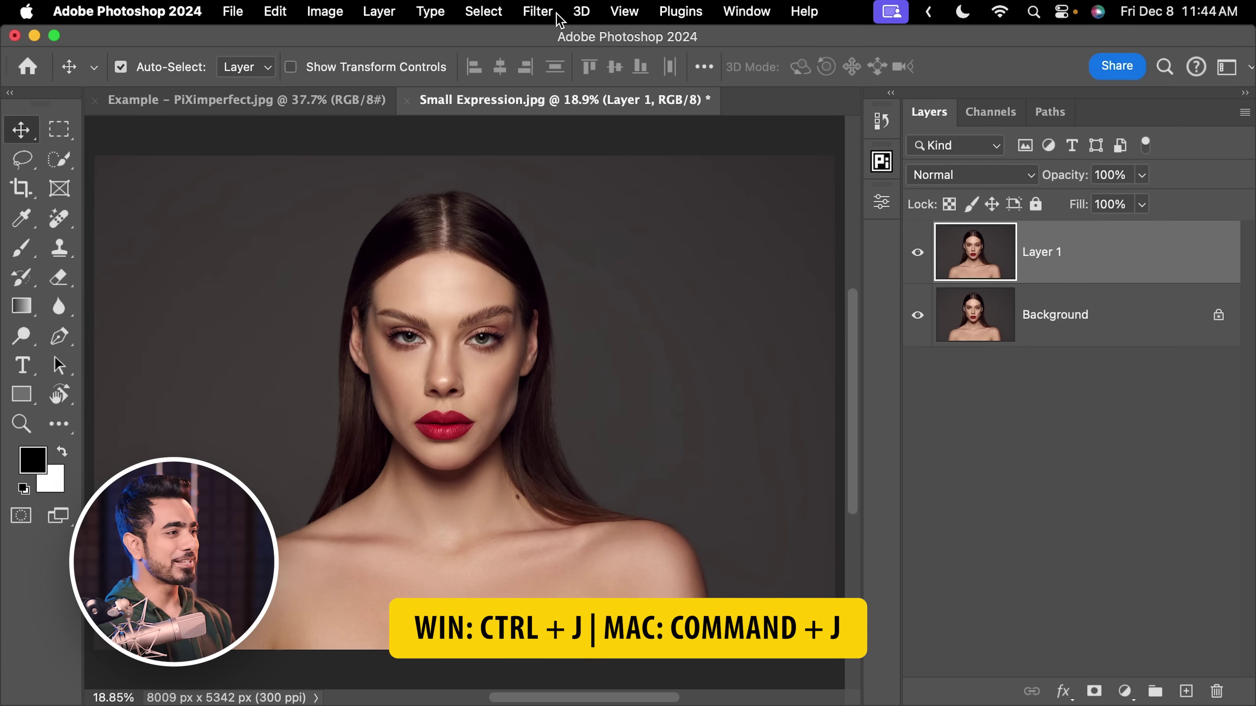
Convert the duplicate Layer 1 into a smart object using Filter > Convert for Smart Filters
click(537, 11)
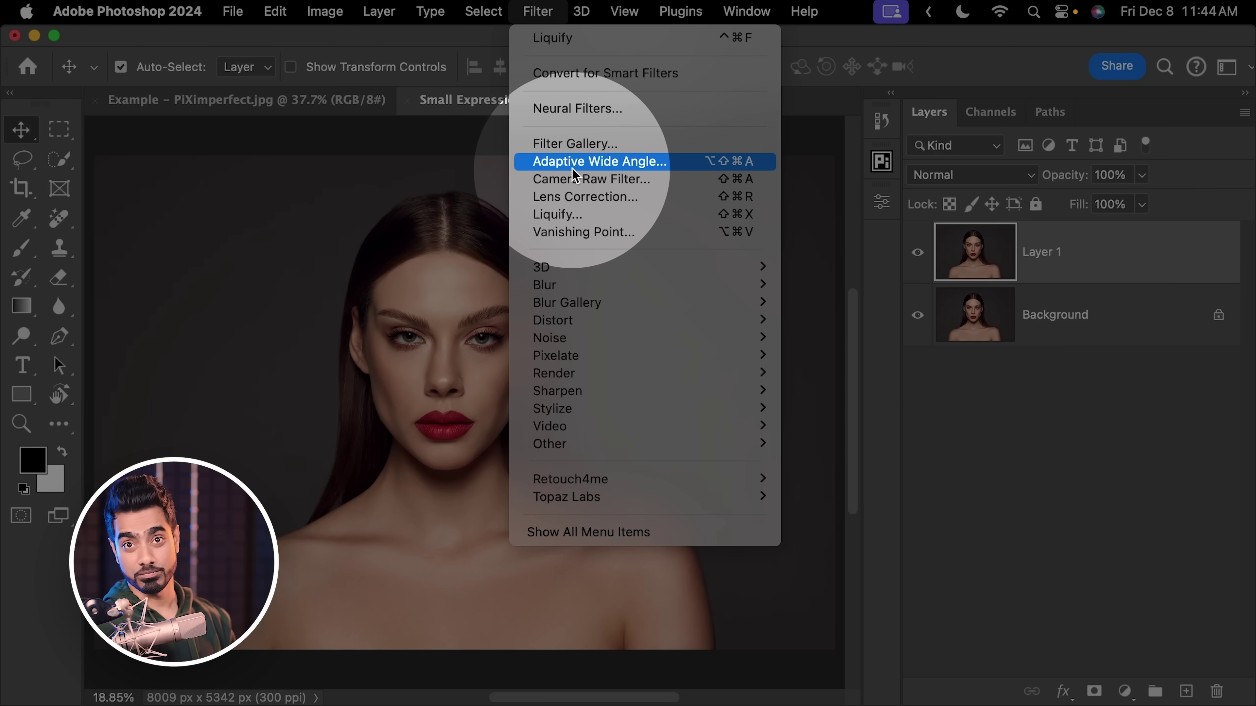
click(596, 74)
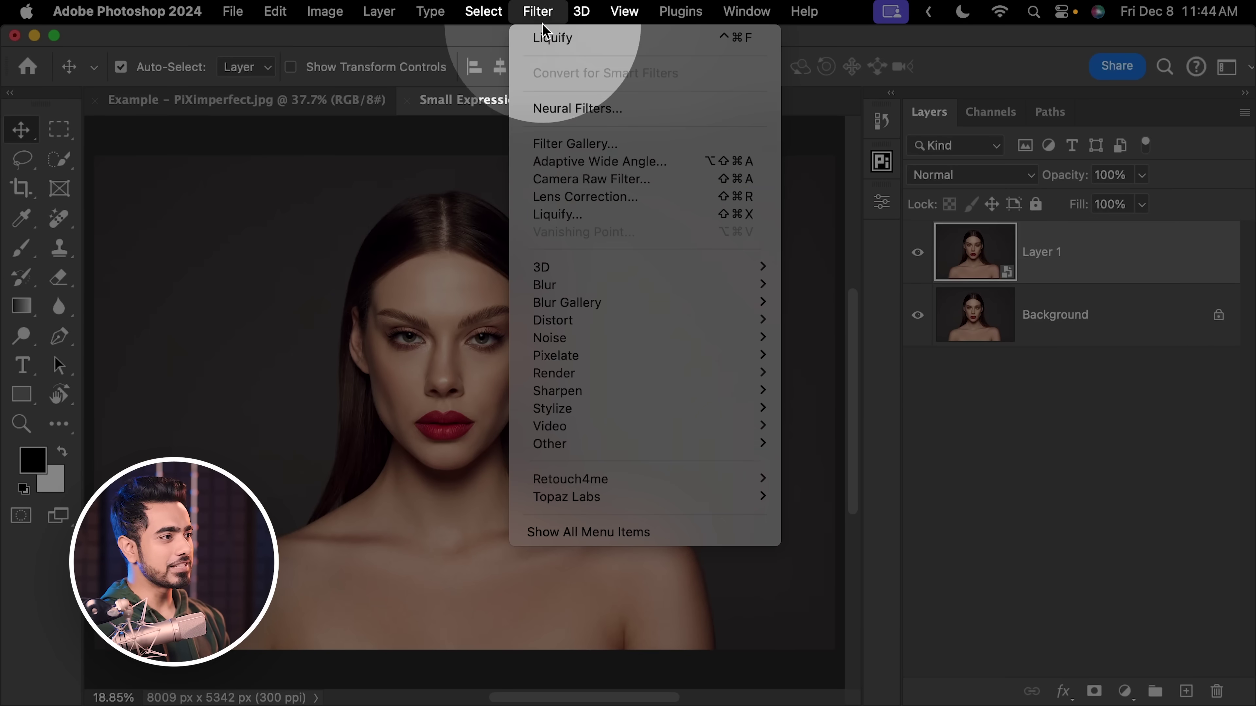
Apply Face-Aware Liquify to Face #1 with the Mouth Smile slider set to 21
click(584, 215)
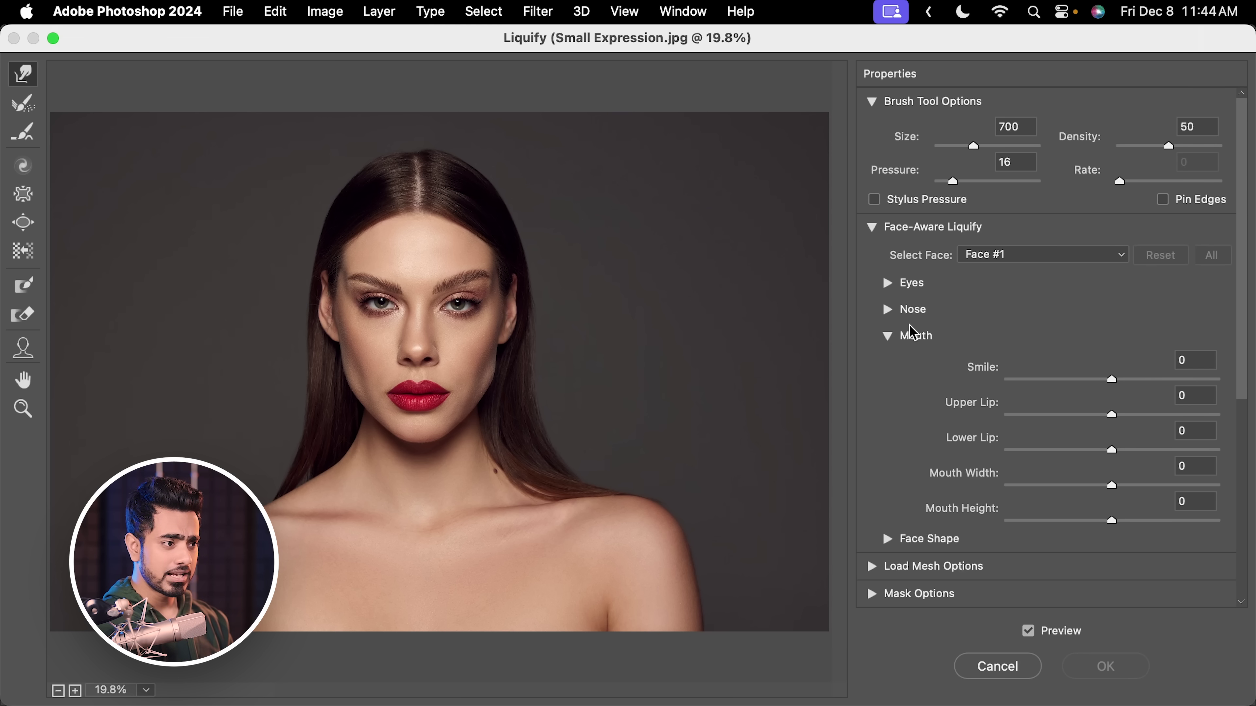
click(904, 336)
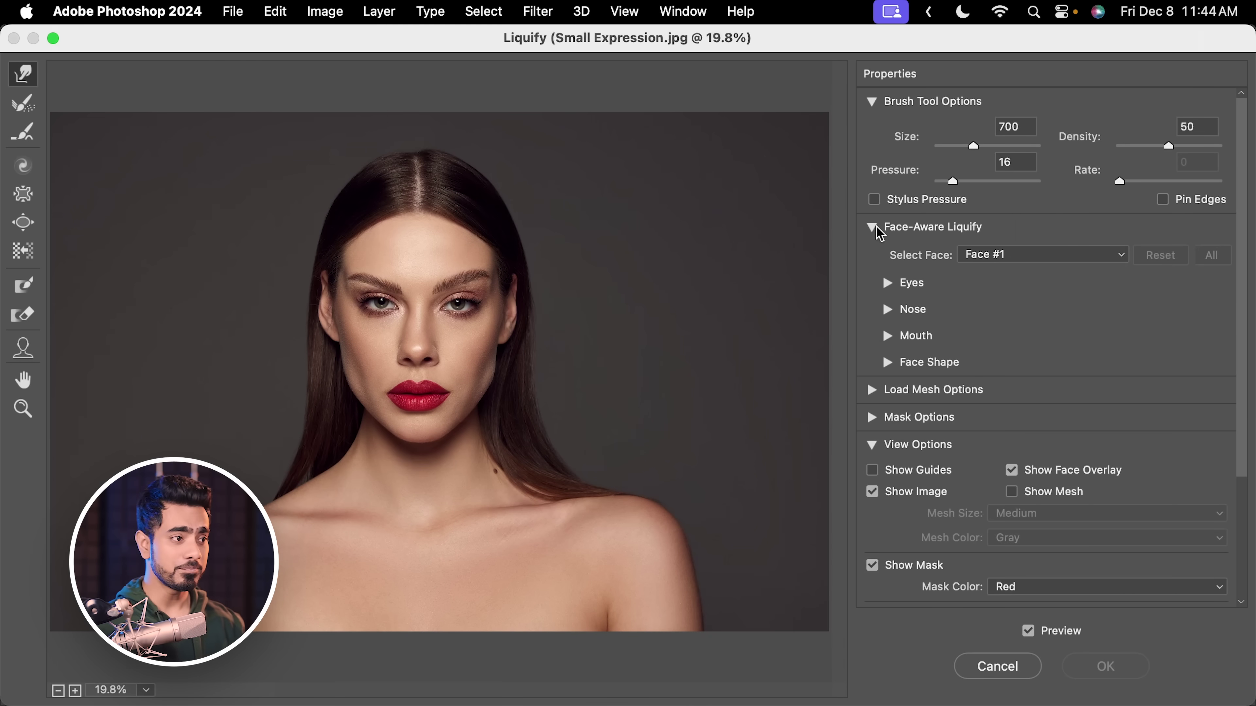
click(872, 227)
click(873, 229)
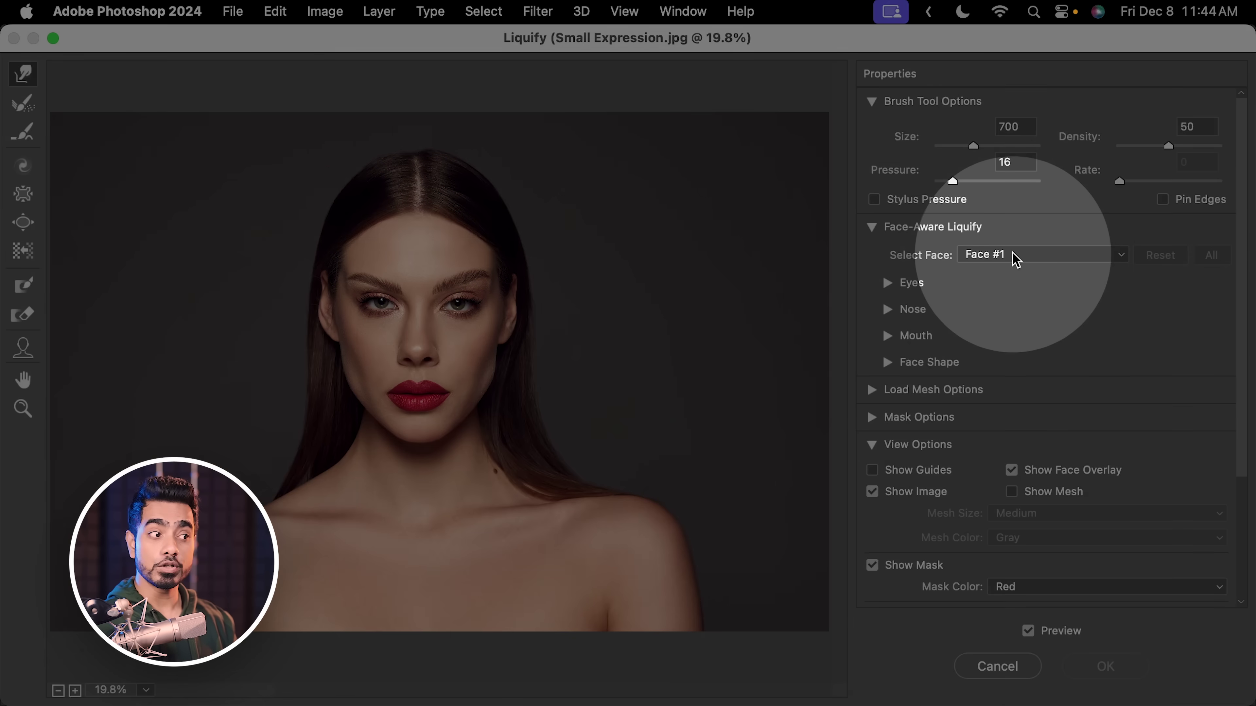
click(1016, 257)
click(989, 262)
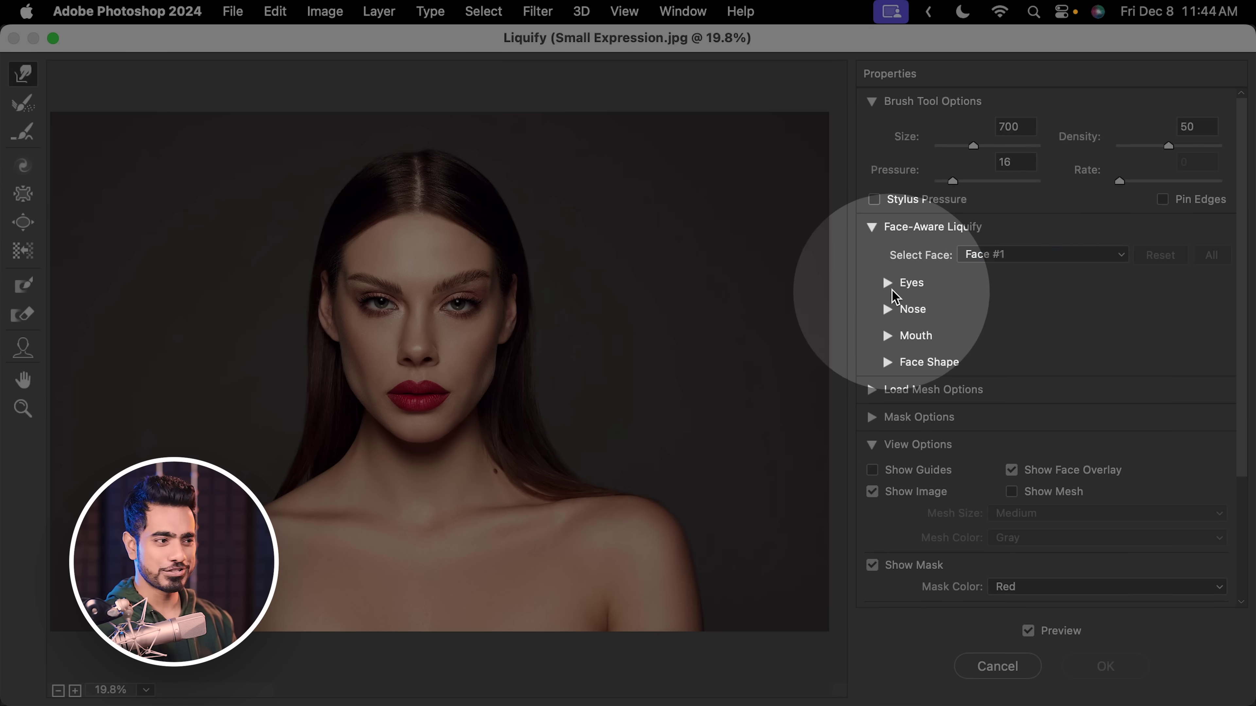
click(888, 337)
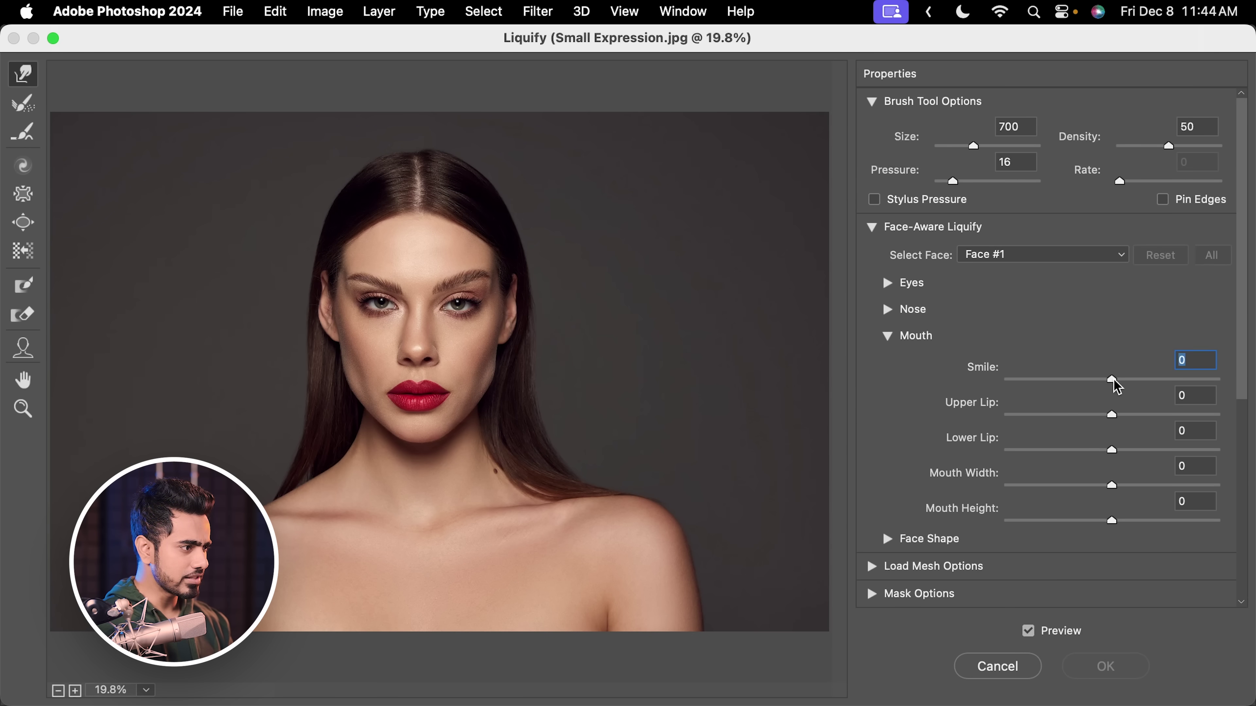
drag(1114, 381, 1125, 381)
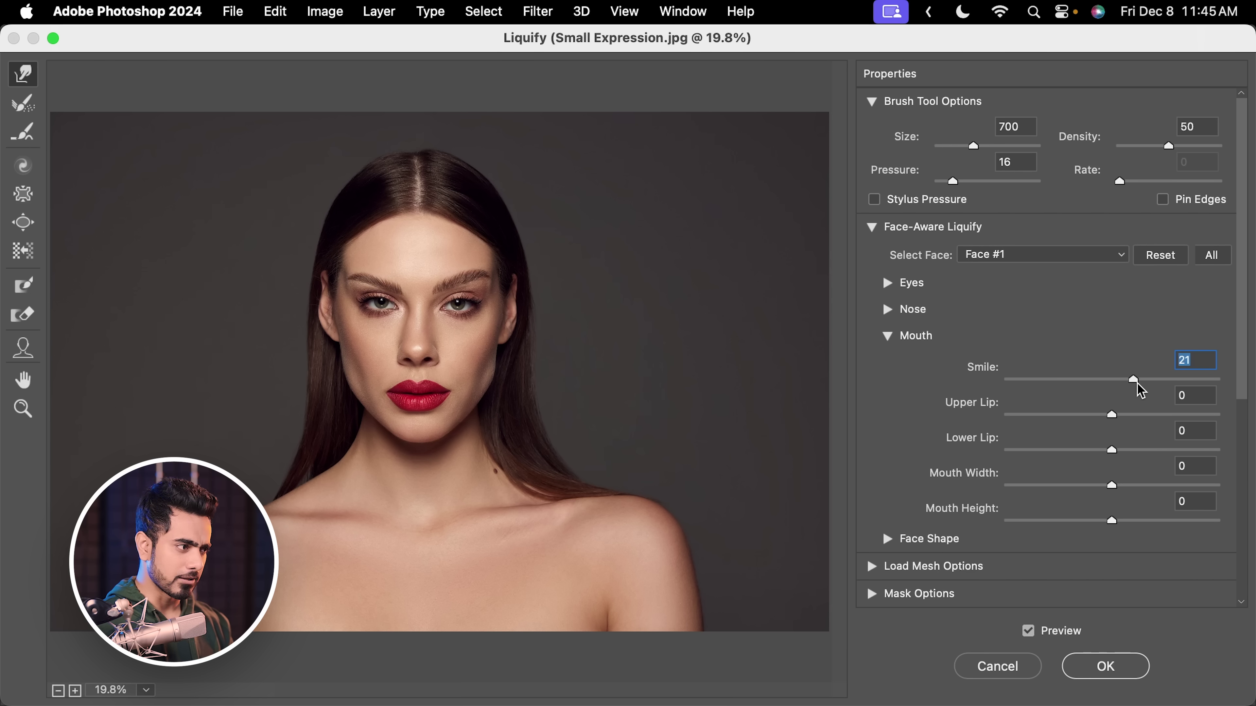
click(1104, 667)
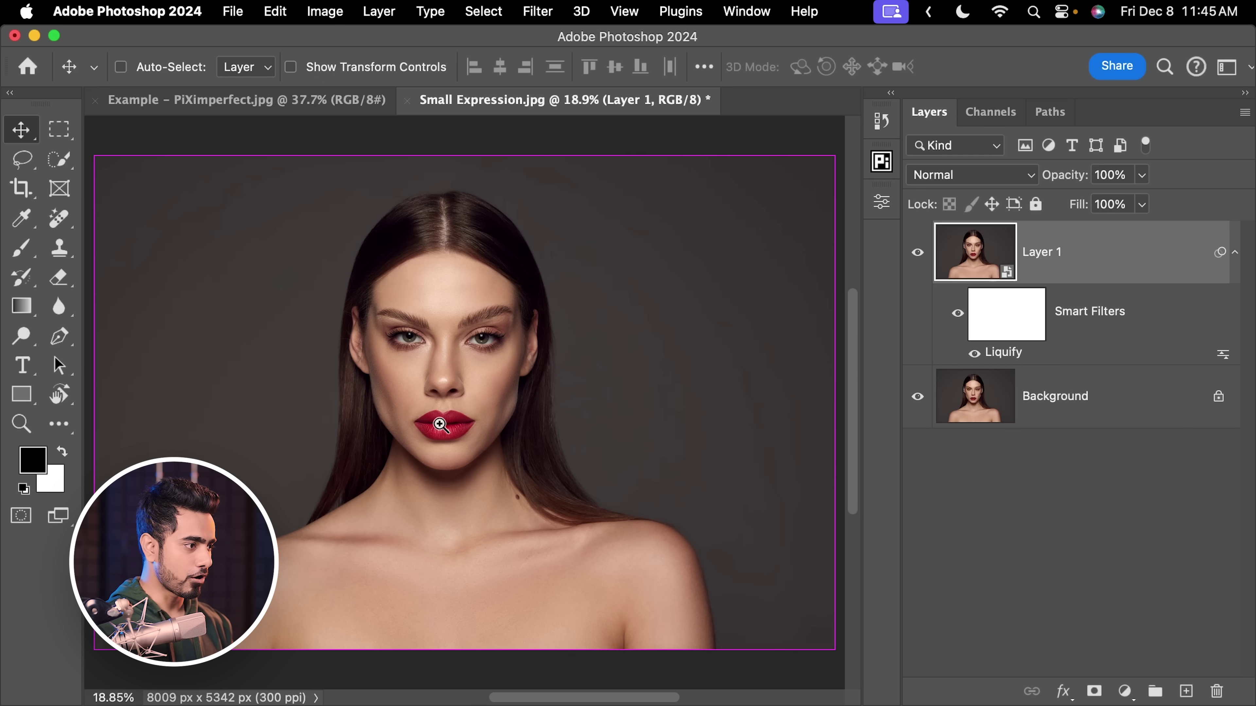
Toggle Layer 1's visibility to compare the liquified smile with the original
scroll(441, 425, up, 5)
click(917, 253)
click(917, 253)
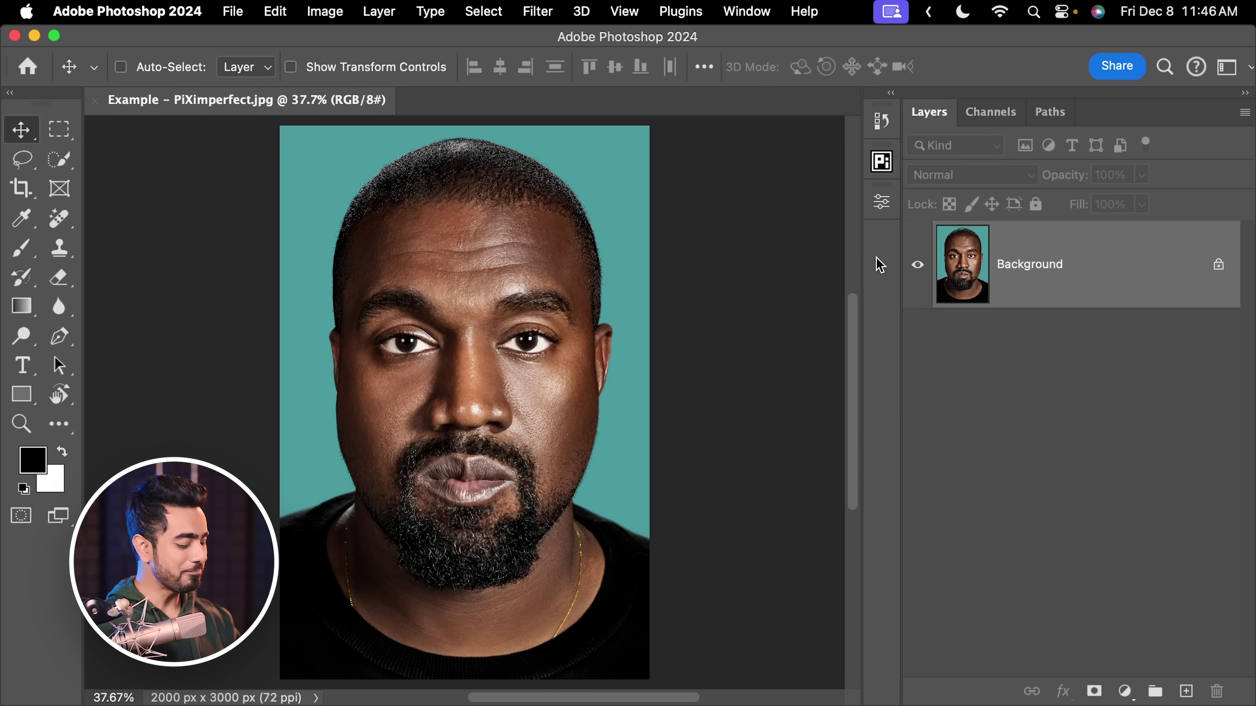
Duplicate the man's Background layer and convert the copy to a smart object
key(super+j)
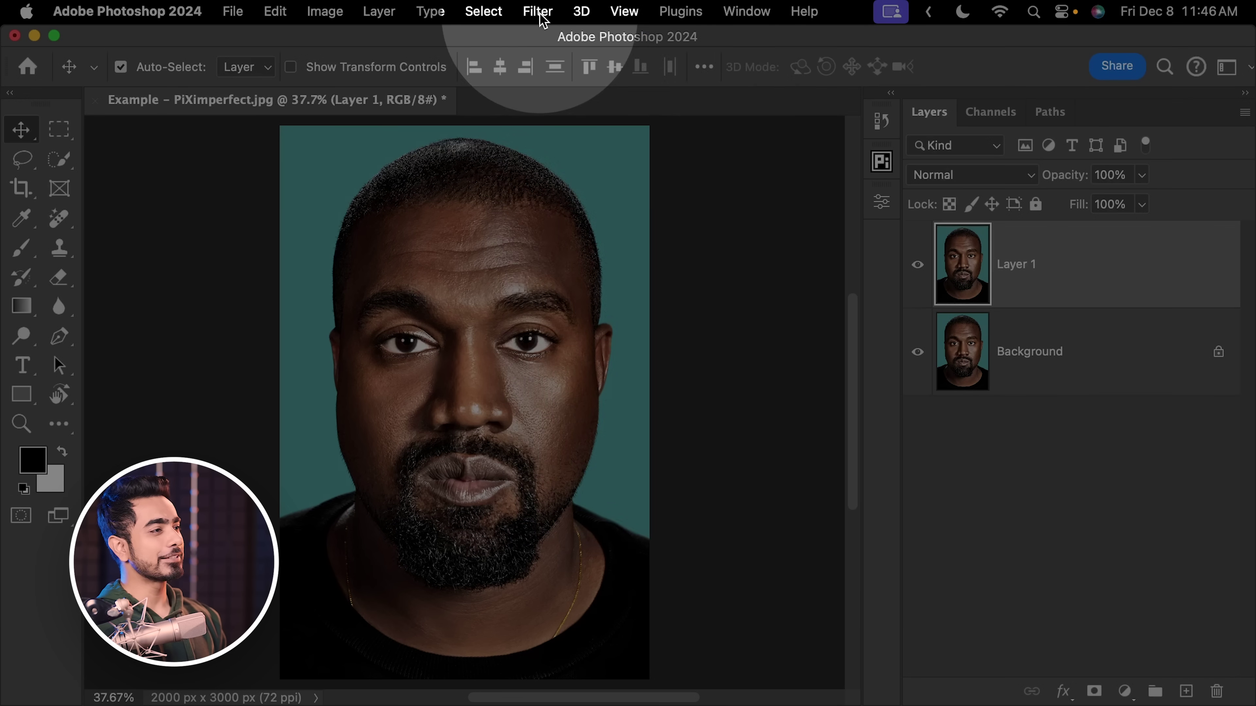
click(538, 11)
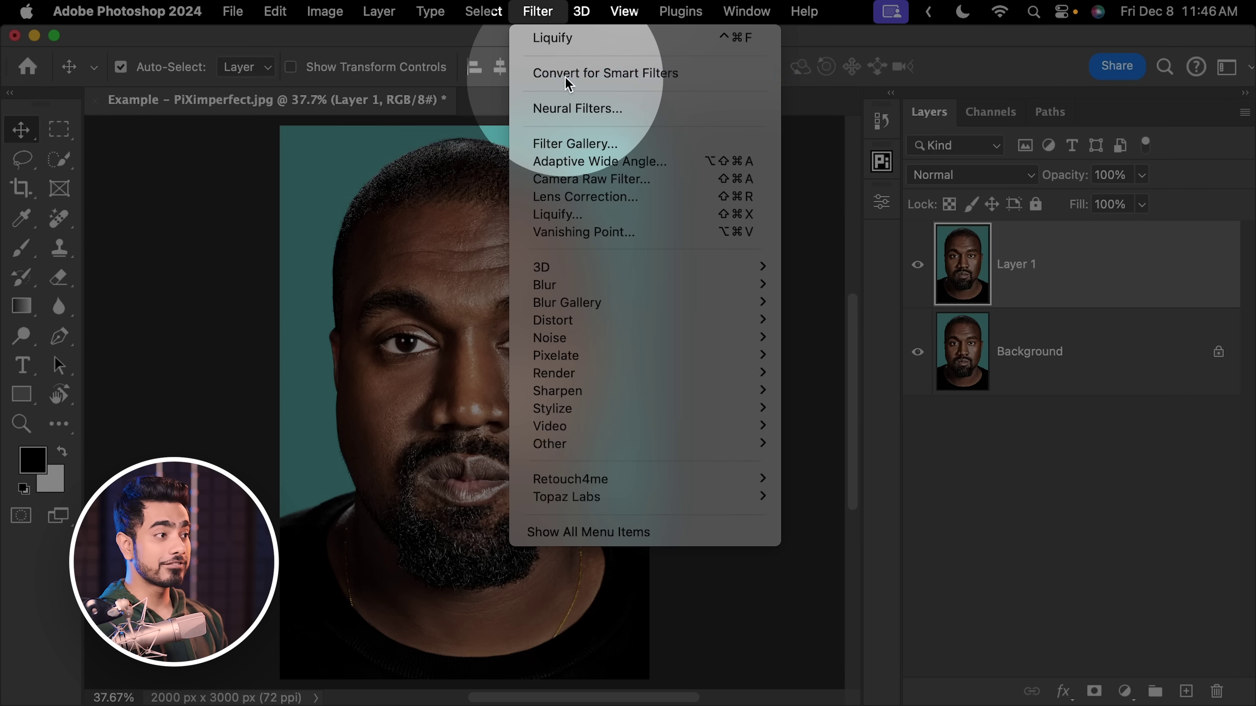
click(562, 75)
click(633, 319)
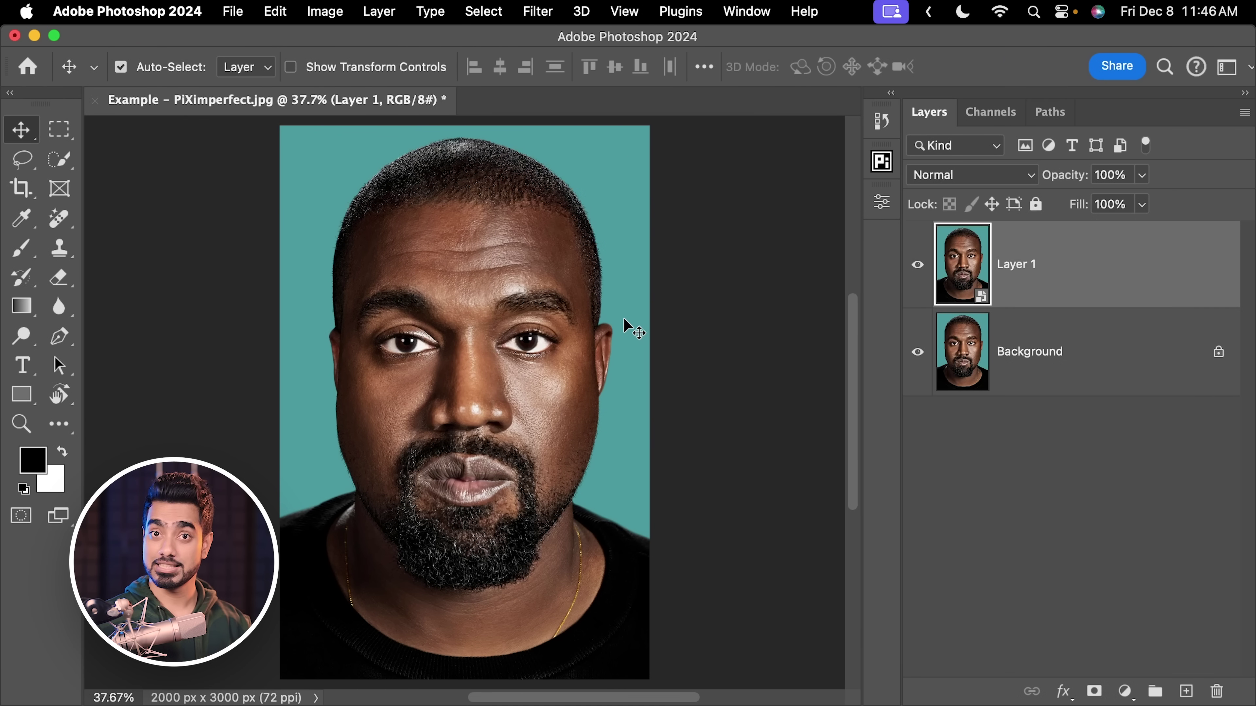
click(541, 20)
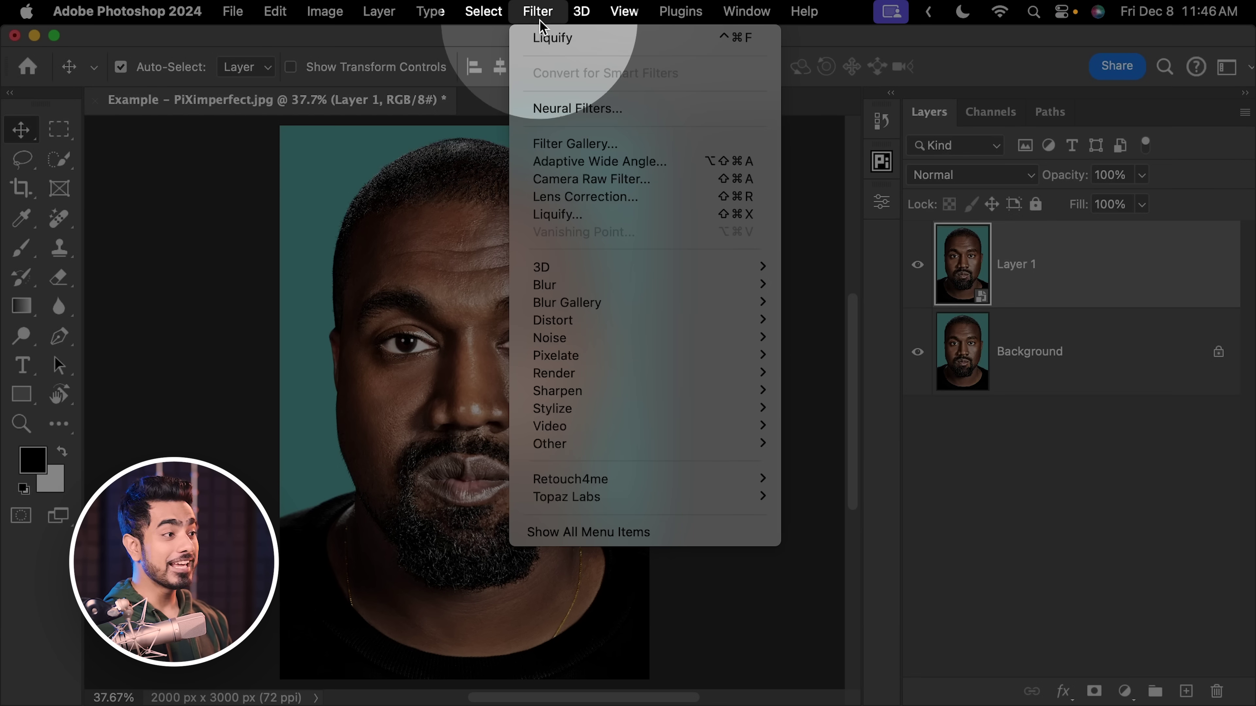
Enable Smart Portrait and settle the Happiness slider at +50 after testing other values
click(581, 110)
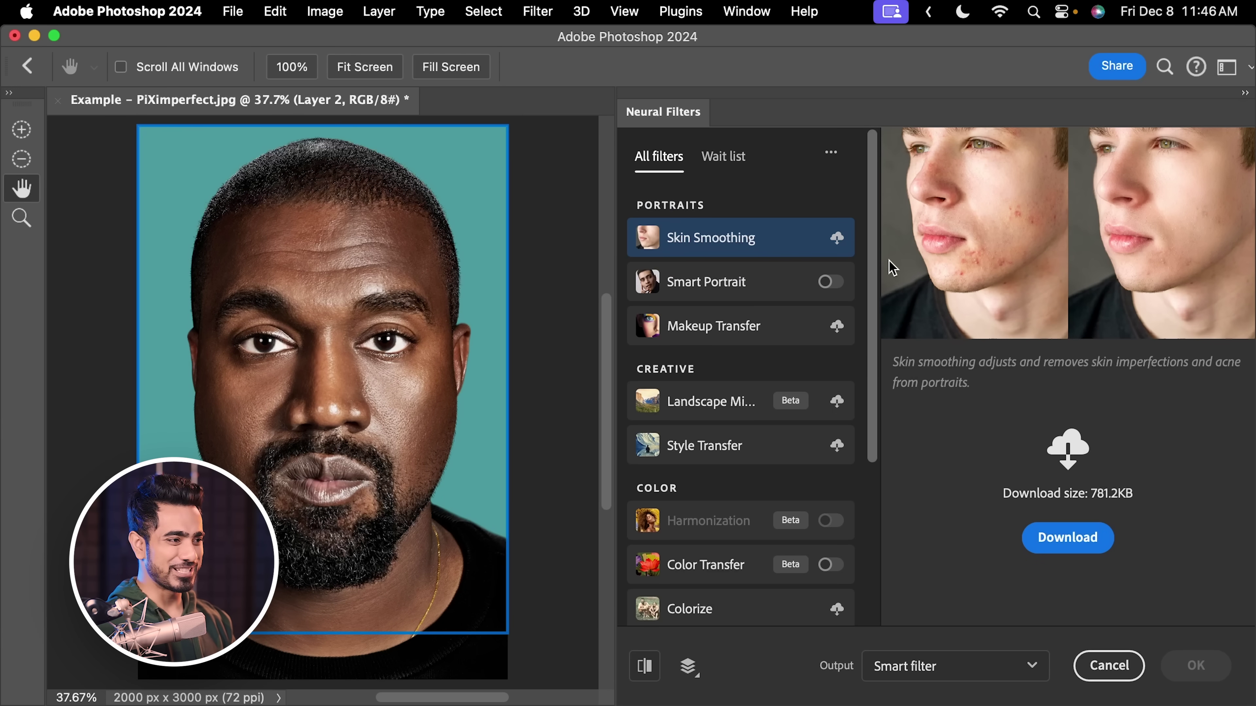
scroll(840, 290, down, 1)
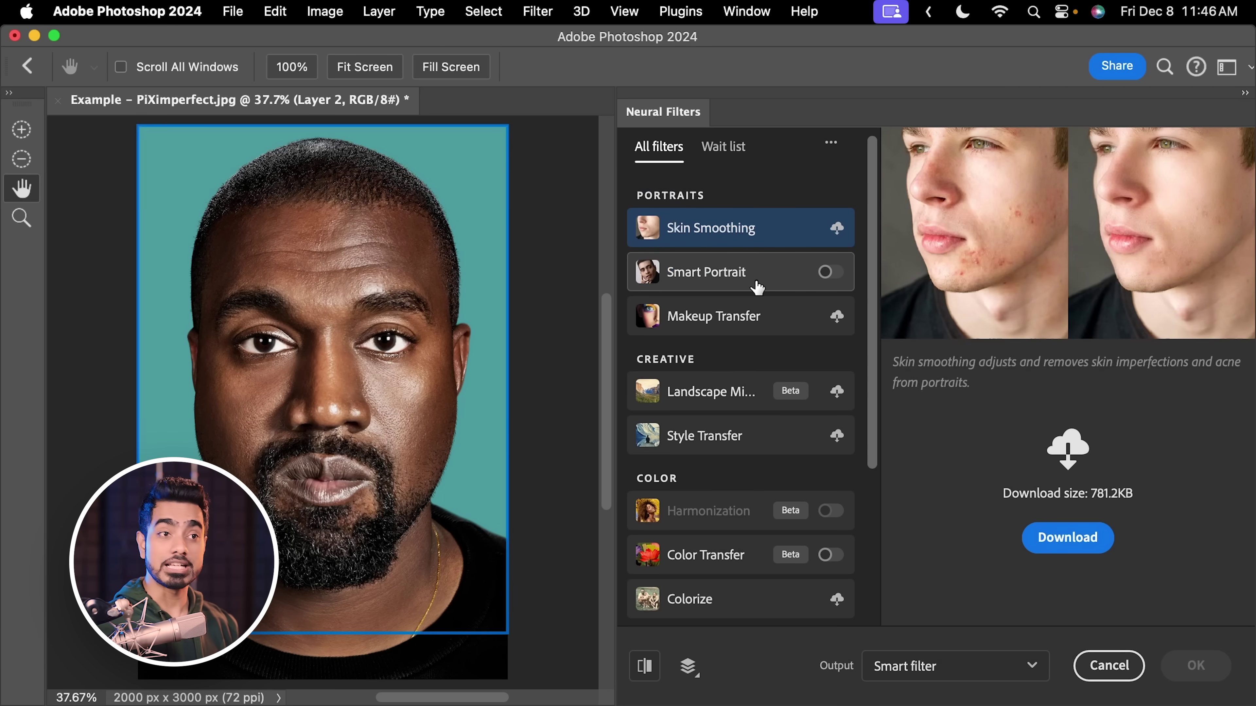
mouse_move(756, 286)
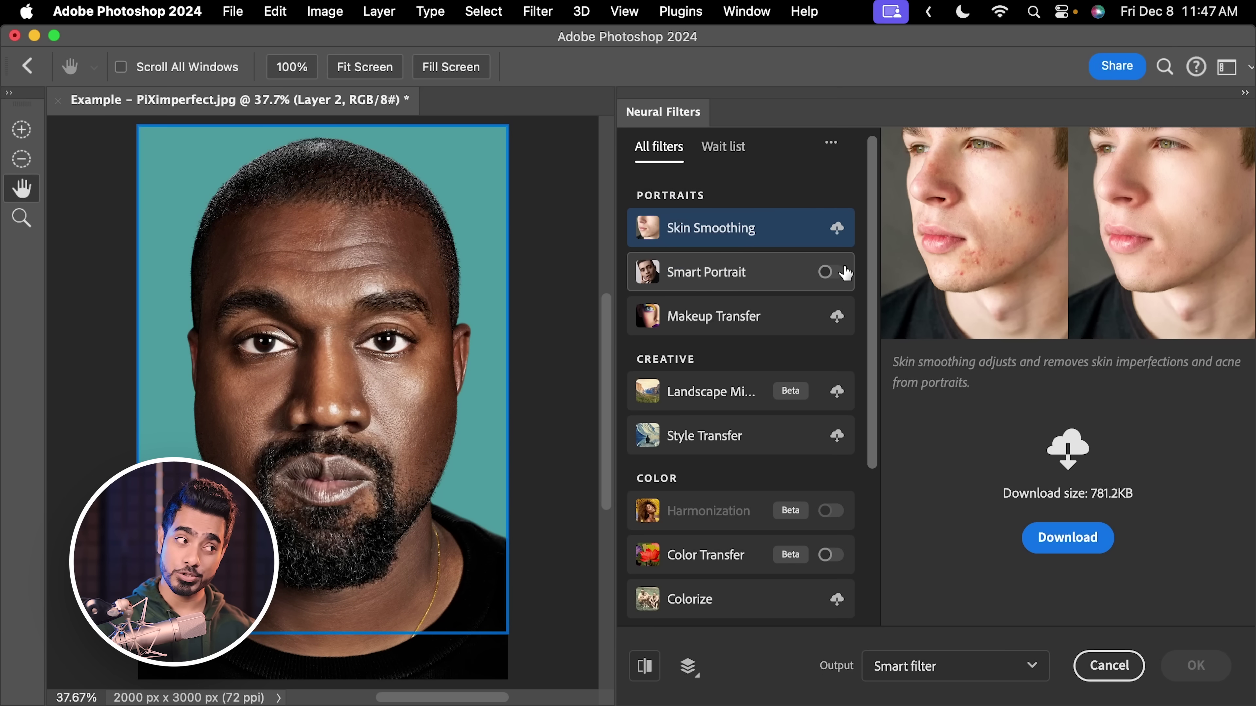
click(831, 272)
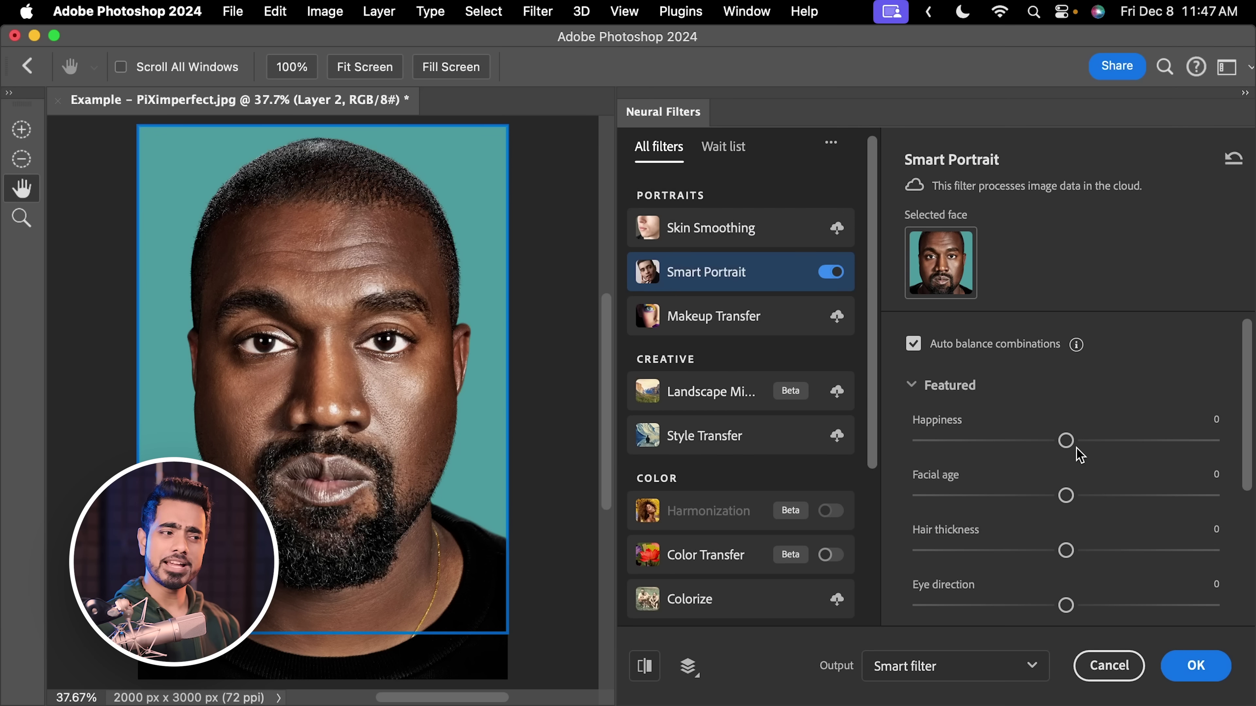
drag(1070, 447, 1224, 436)
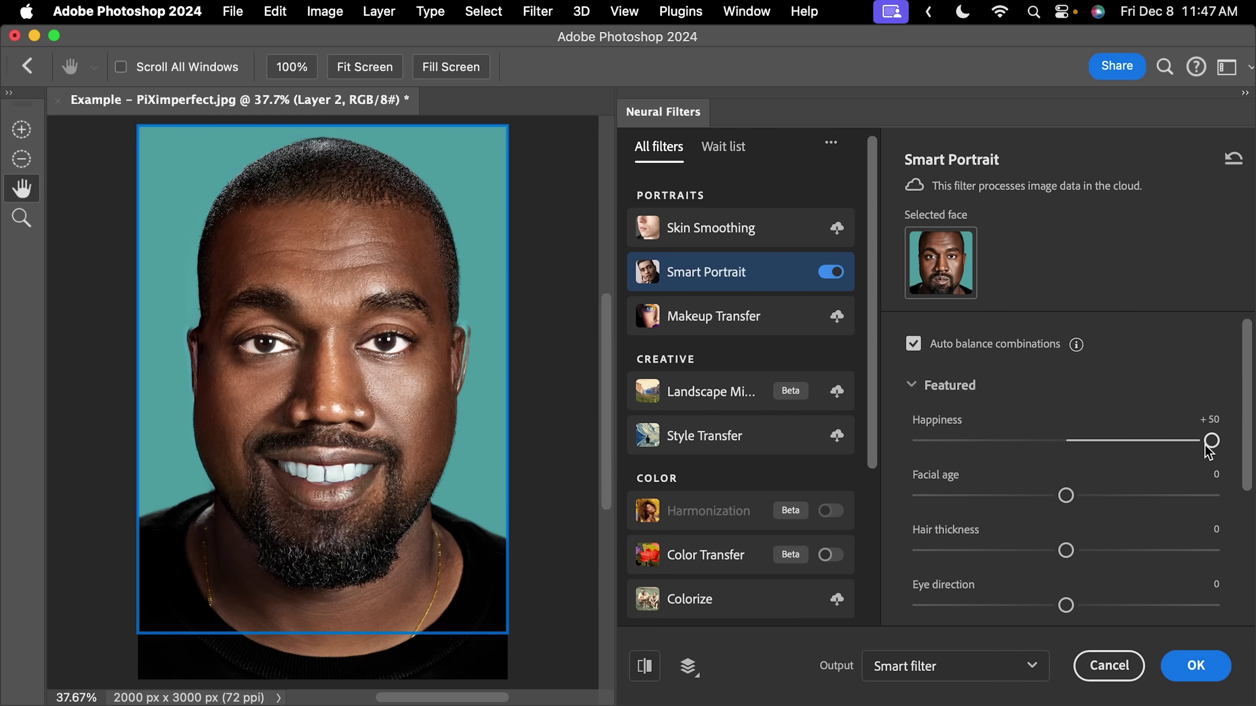
drag(1208, 446, 992, 448)
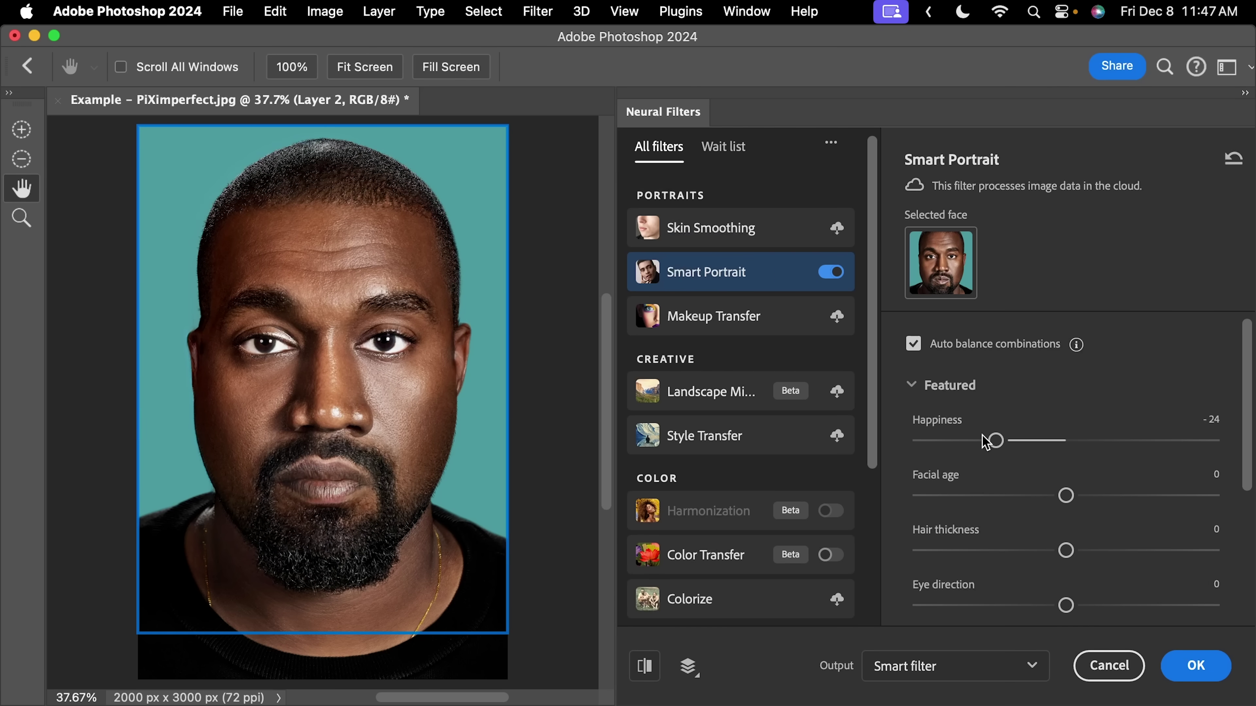
drag(1016, 443, 1211, 443)
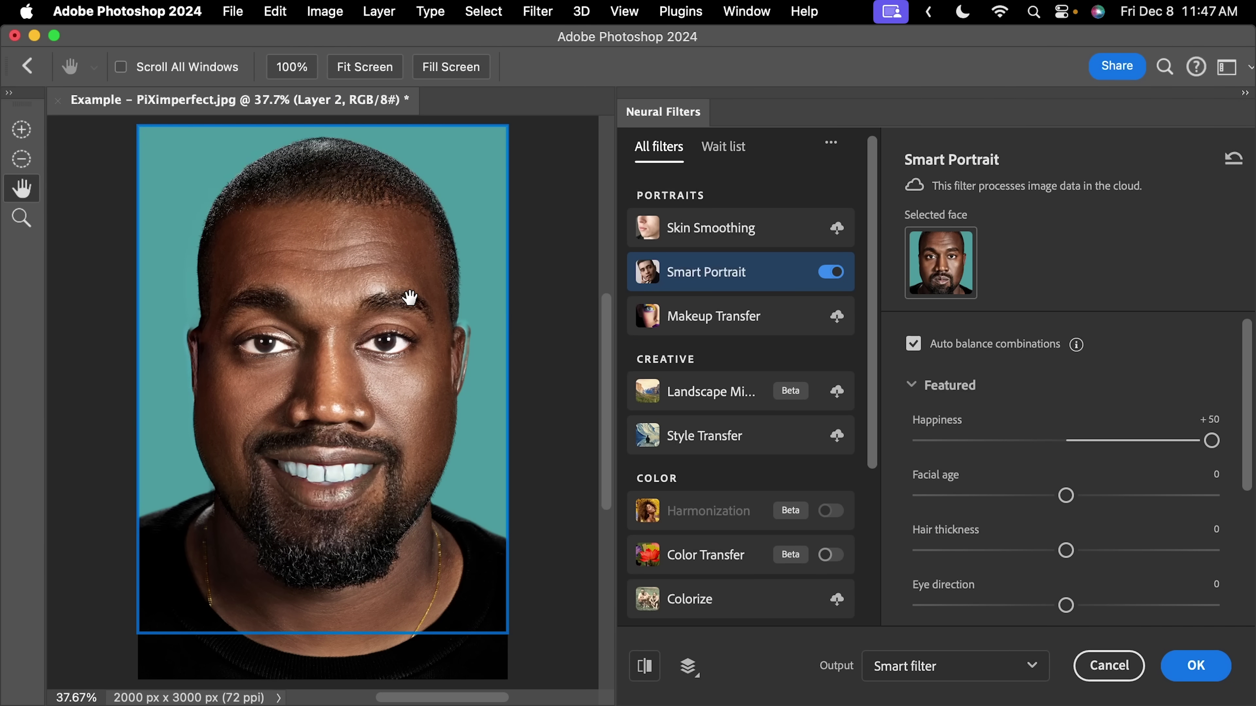
scroll(1239, 440, down, 3)
drag(1068, 399, 1139, 400)
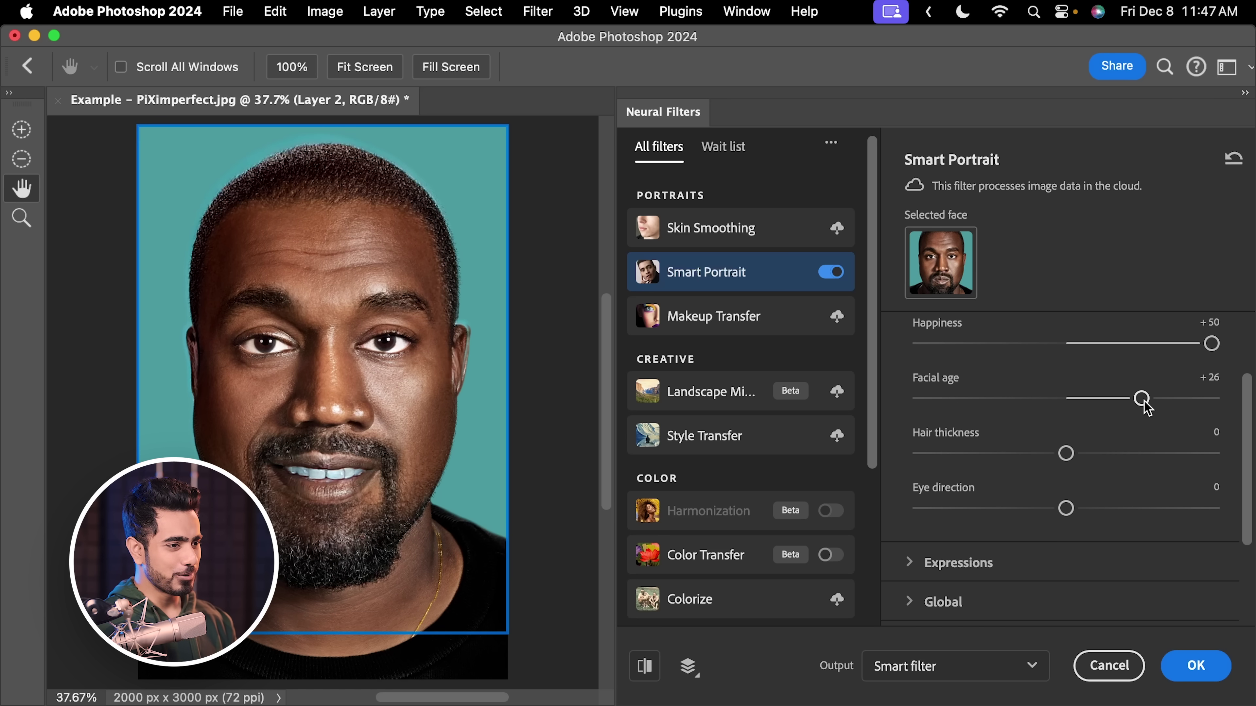
double_click(1142, 398)
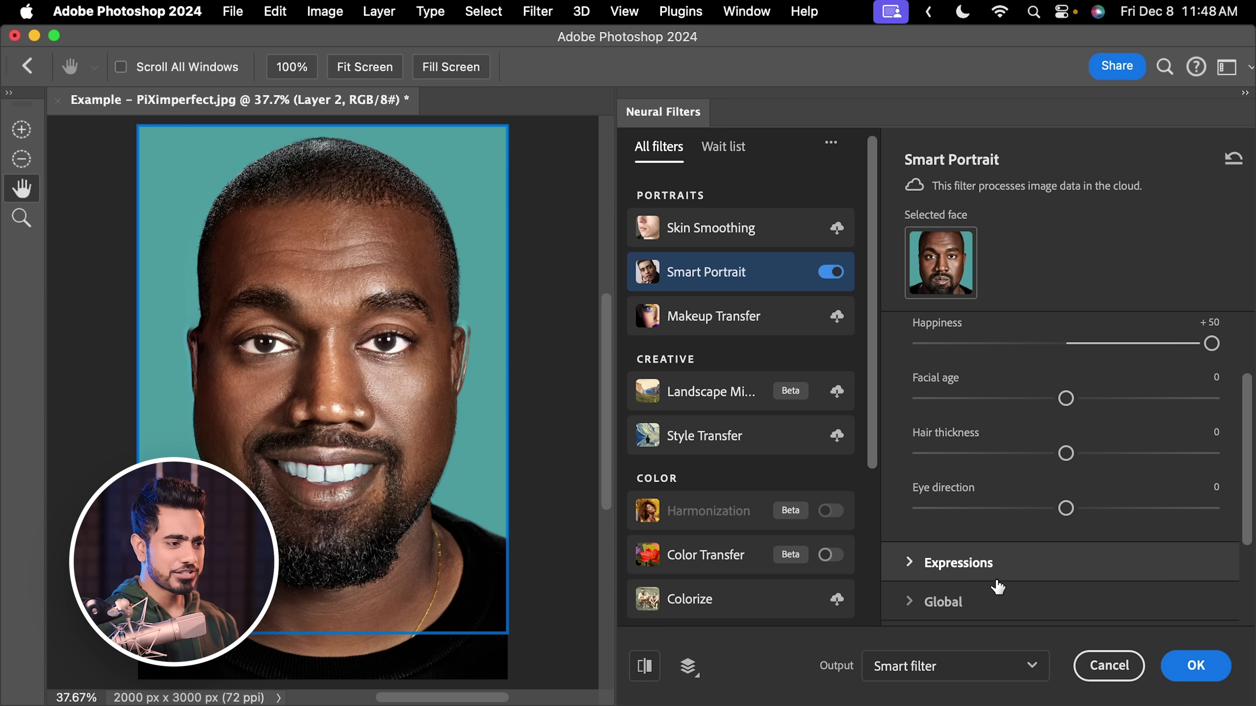
click(984, 569)
drag(1245, 445, 1247, 492)
scroll(1098, 558, down, 3)
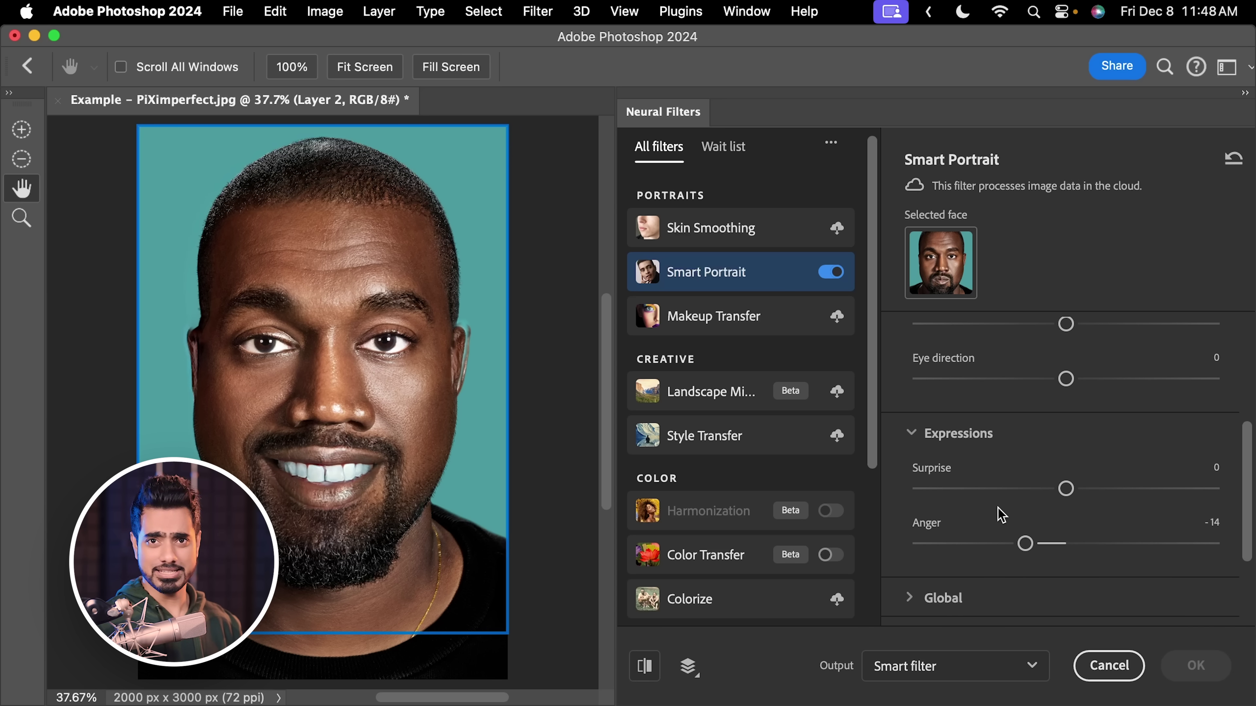
drag(1066, 489, 1145, 489)
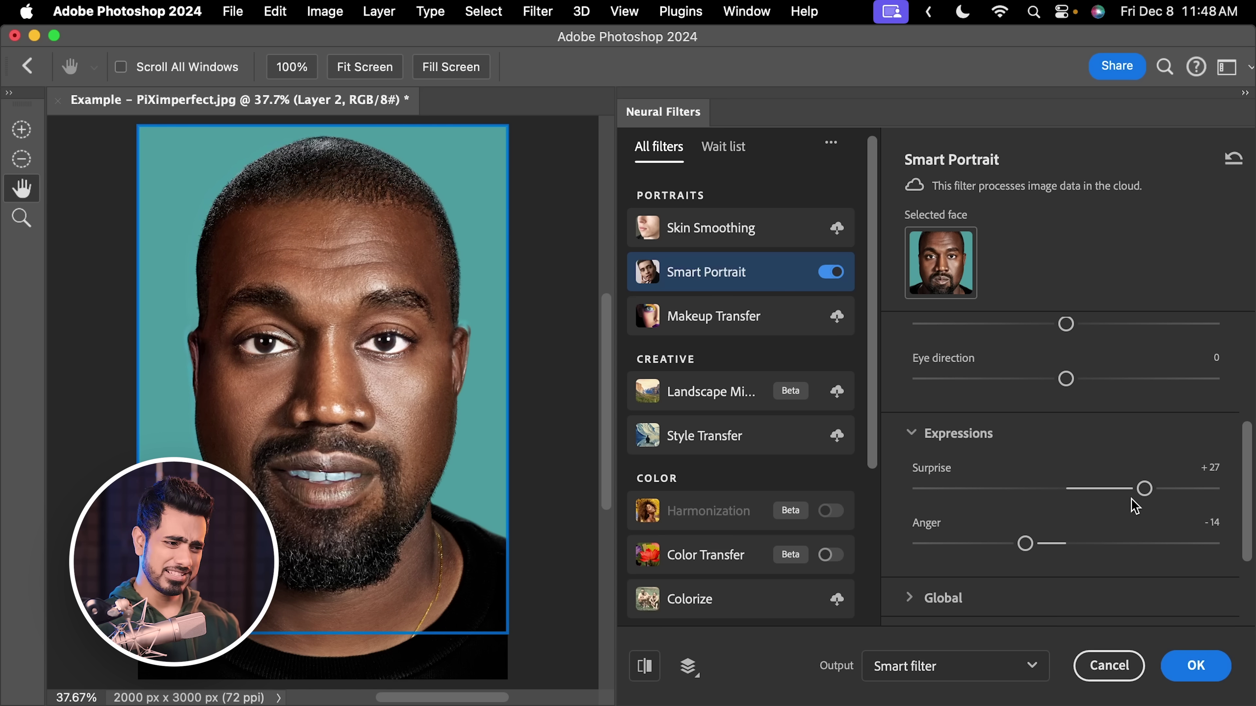
key(super+z)
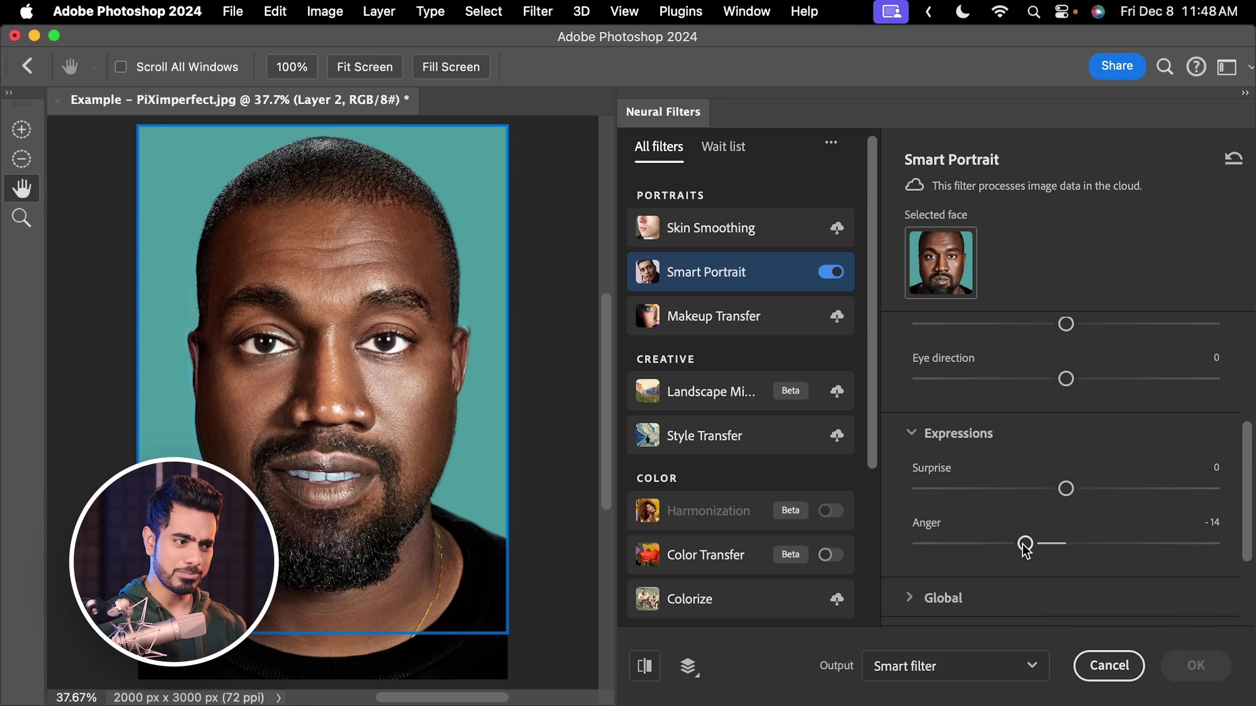
drag(1025, 543, 1063, 549)
scroll(1186, 594, down, 3)
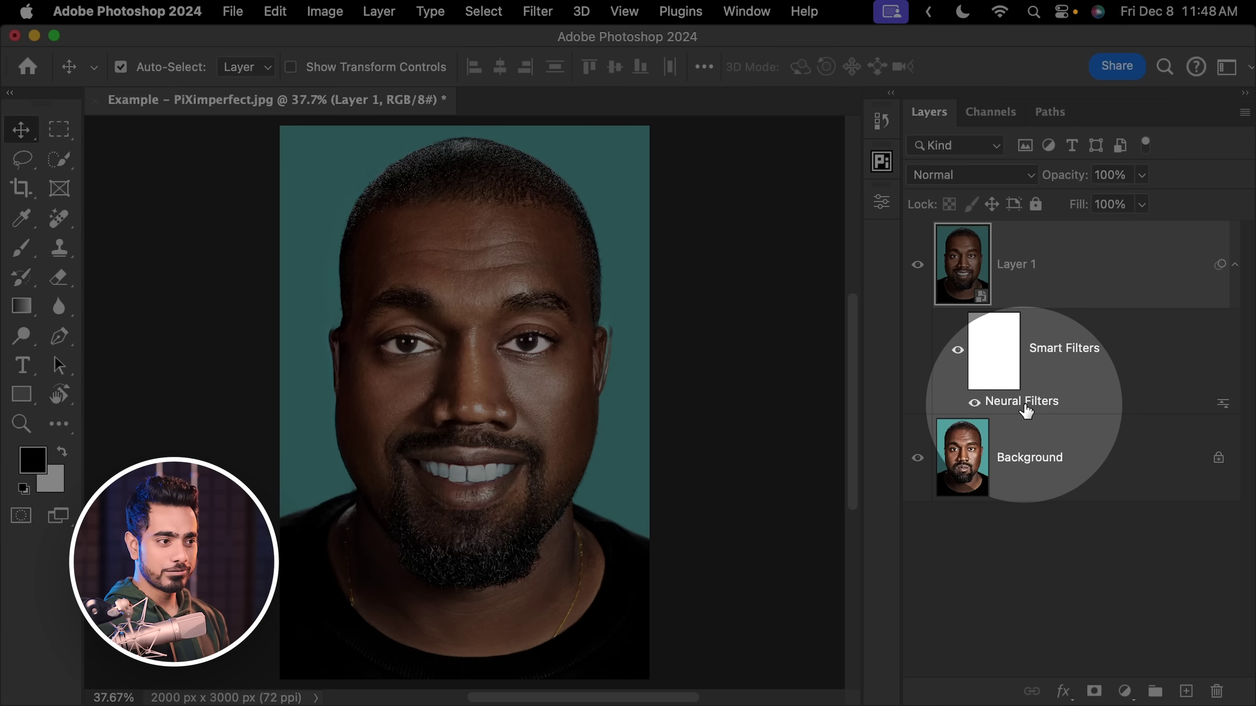
Reopen and dismiss Layer 1's Neural Filters settings, then toggle Layer 1 to compare the smile
double_click(1025, 403)
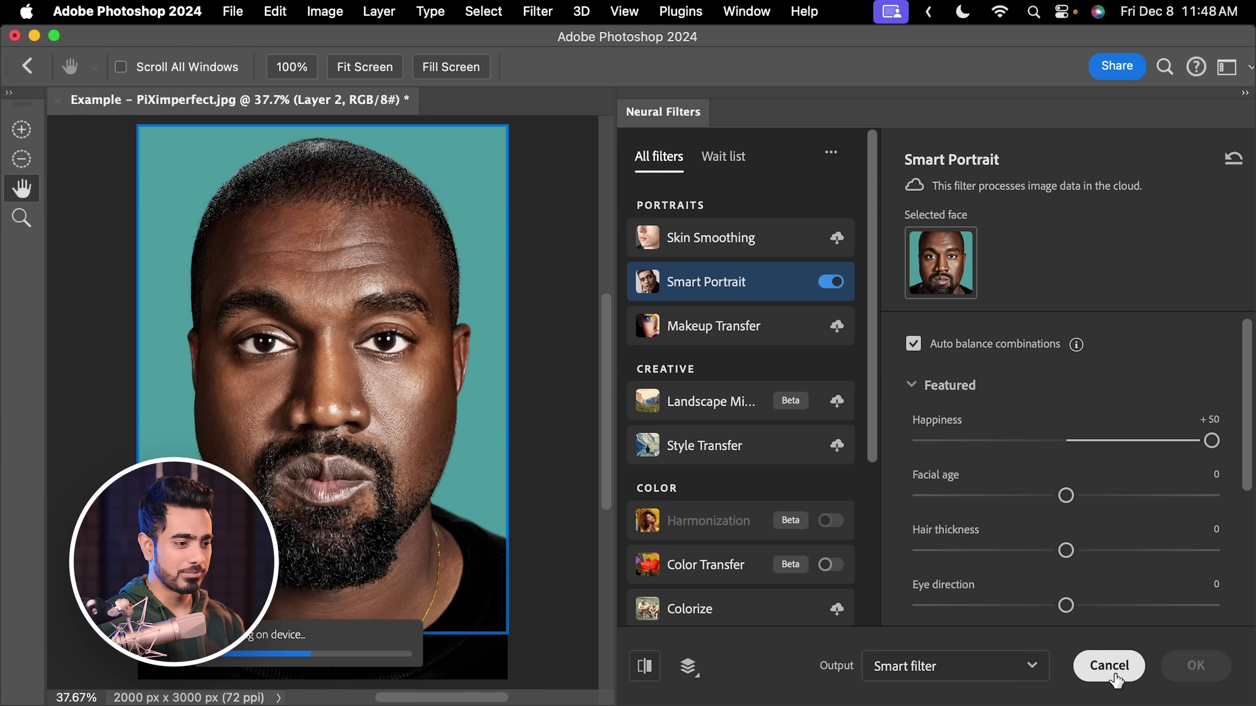
click(1113, 673)
click(917, 267)
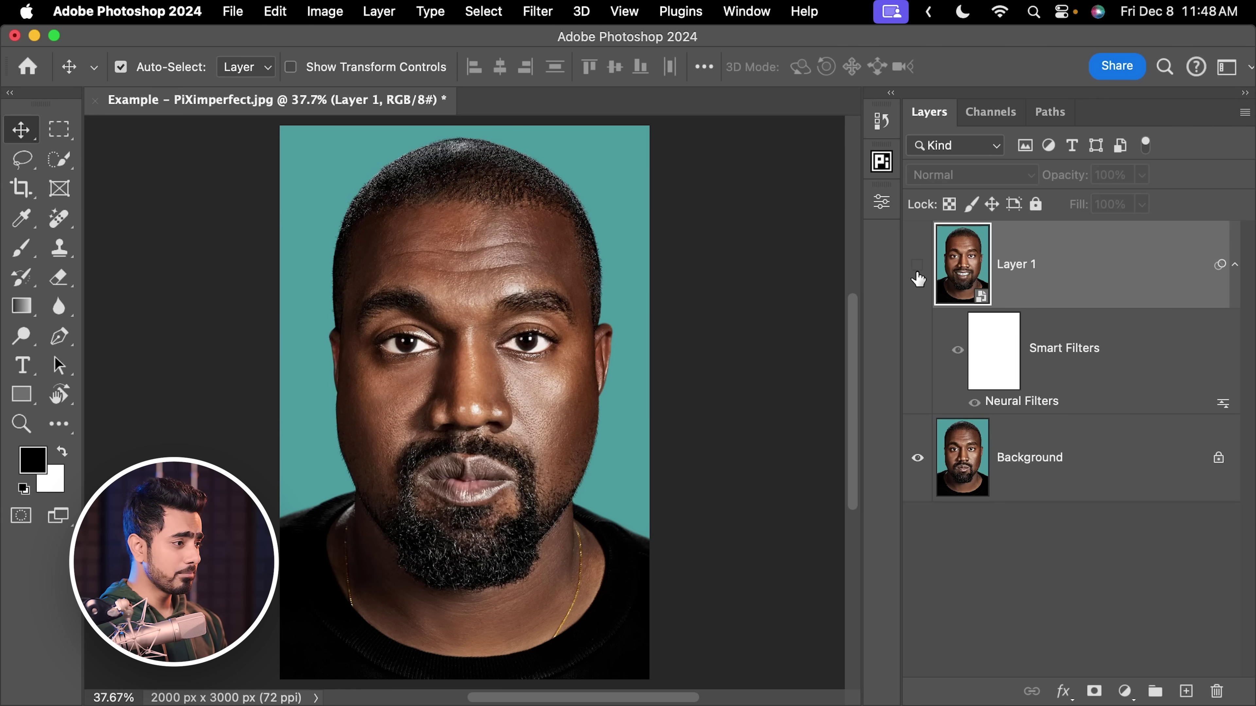
click(918, 267)
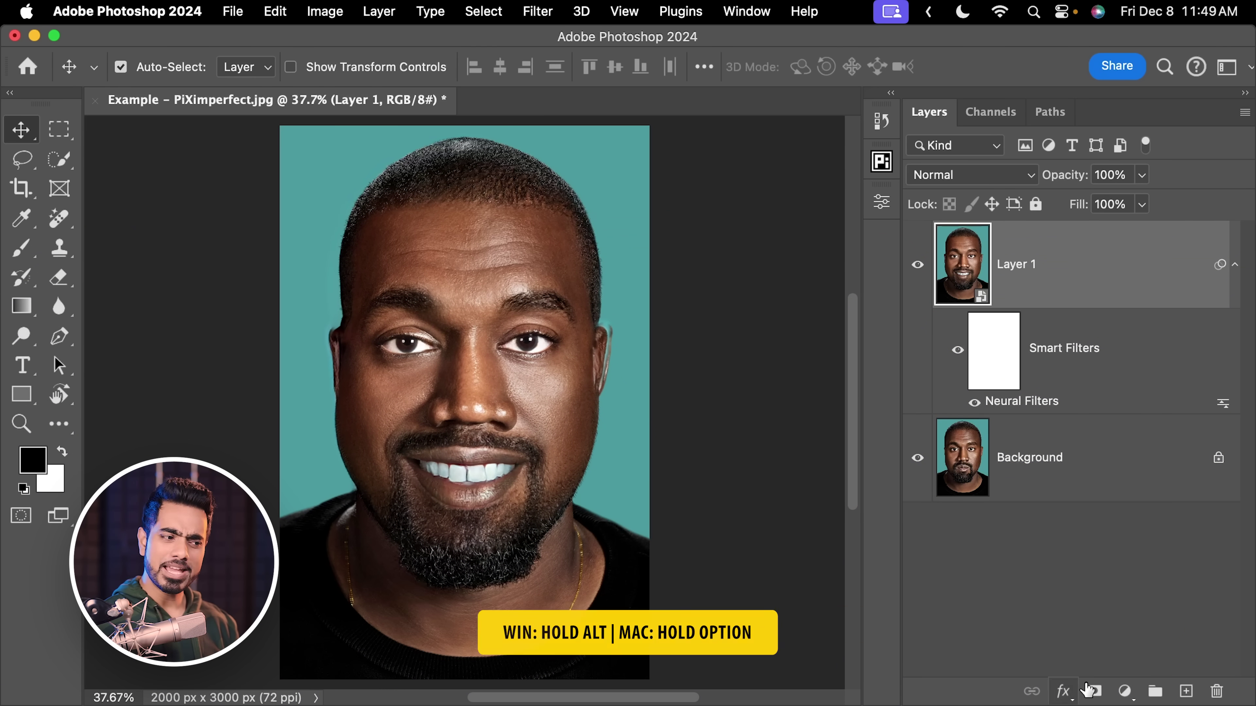
Add a black mask to Layer 1 and paint white over the mouth at 100% flow, size 400
alt+click(1093, 691)
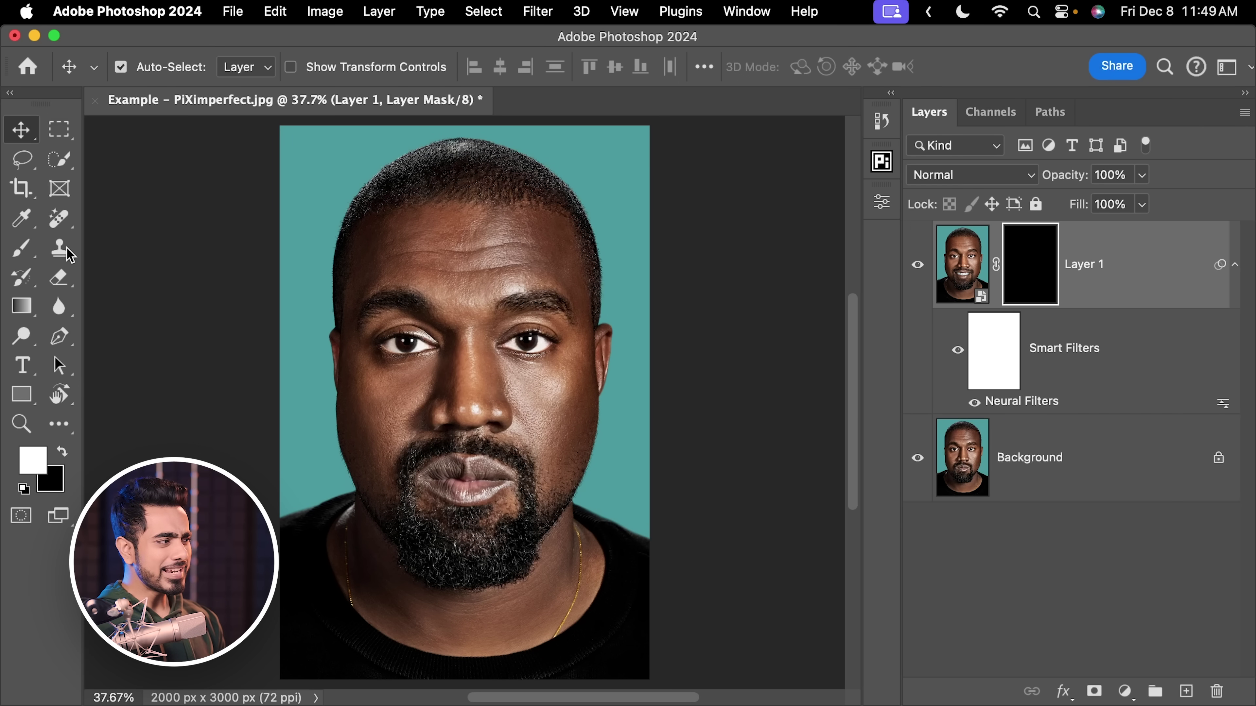
key(b)
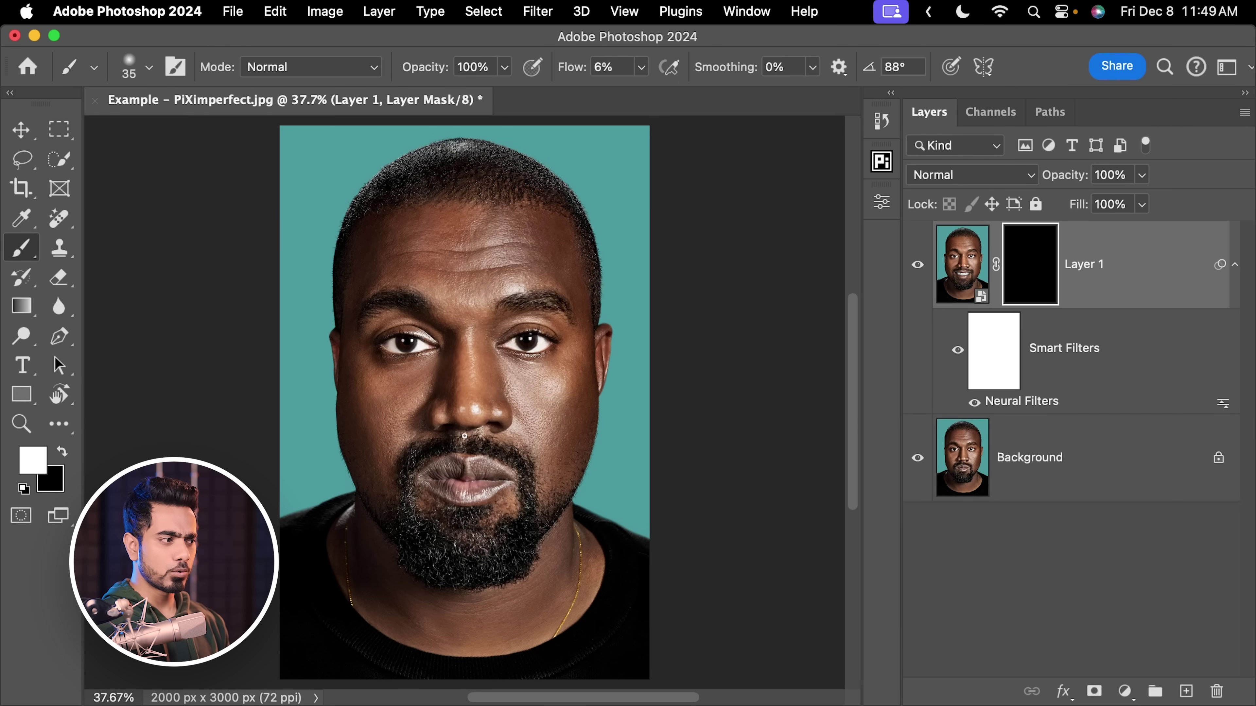
key(bracketright)
key(bracketright)
key(bracketright)
mouse_move(462, 481)
mouse_down()
mouse_move(449, 477)
mouse_move(462, 478)
mouse_up()
drag(582, 74, 677, 73)
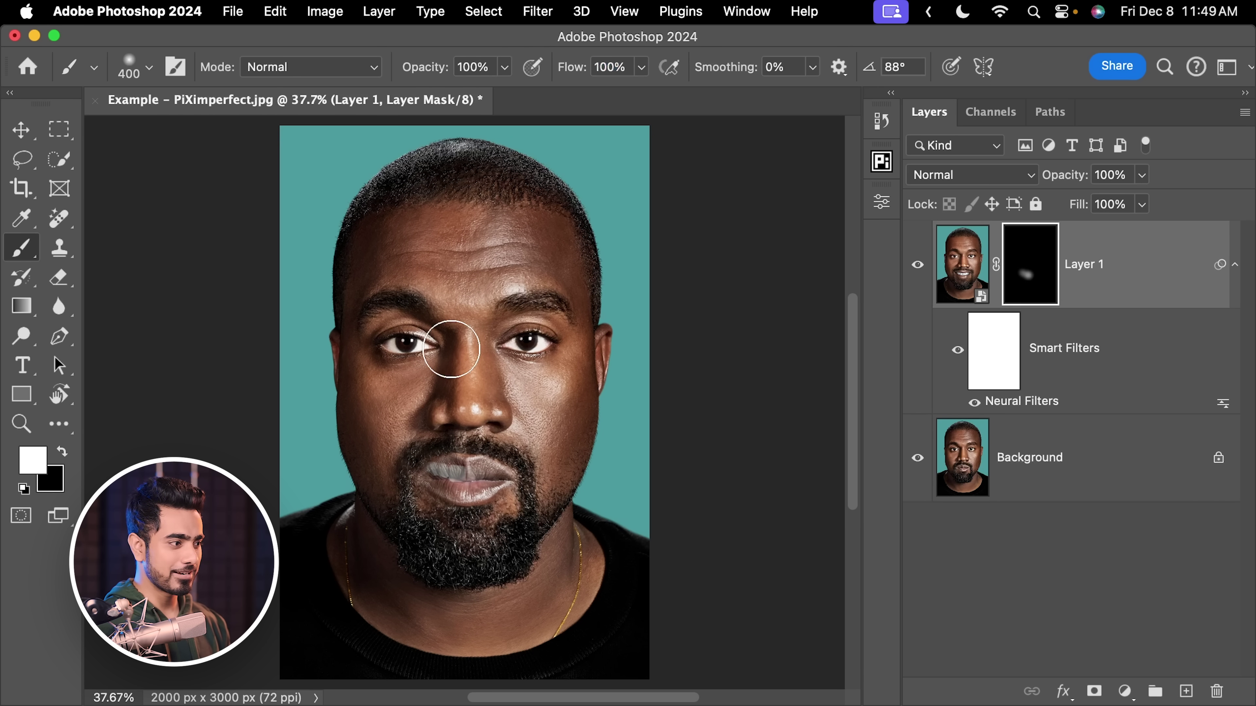
mouse_move(421, 455)
mouse_down()
mouse_move(407, 463)
mouse_move(488, 475)
mouse_move(542, 435)
mouse_up()
mouse_move(401, 454)
mouse_down()
mouse_move(462, 449)
mouse_move(431, 439)
mouse_move(532, 443)
mouse_up()
key(bracketleft)
key(bracketleft)
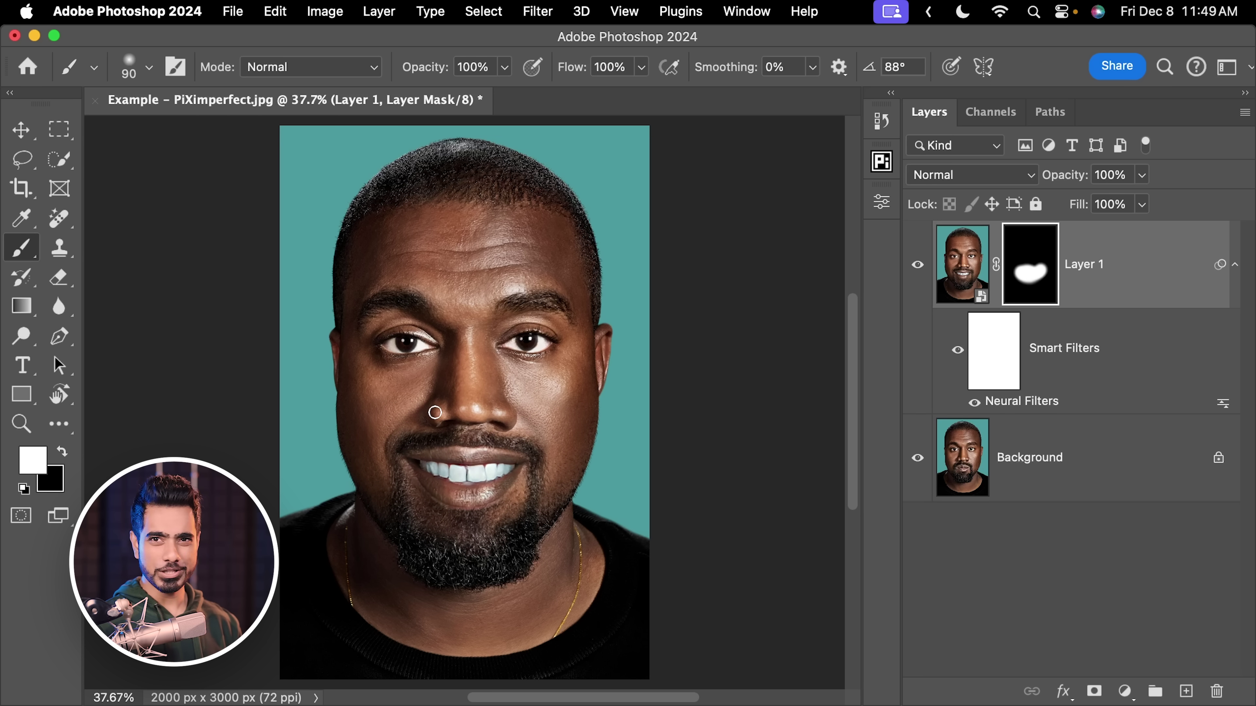
Adjust the foreground colour, set painting to black, and enlarge the brush to 100
key(x)
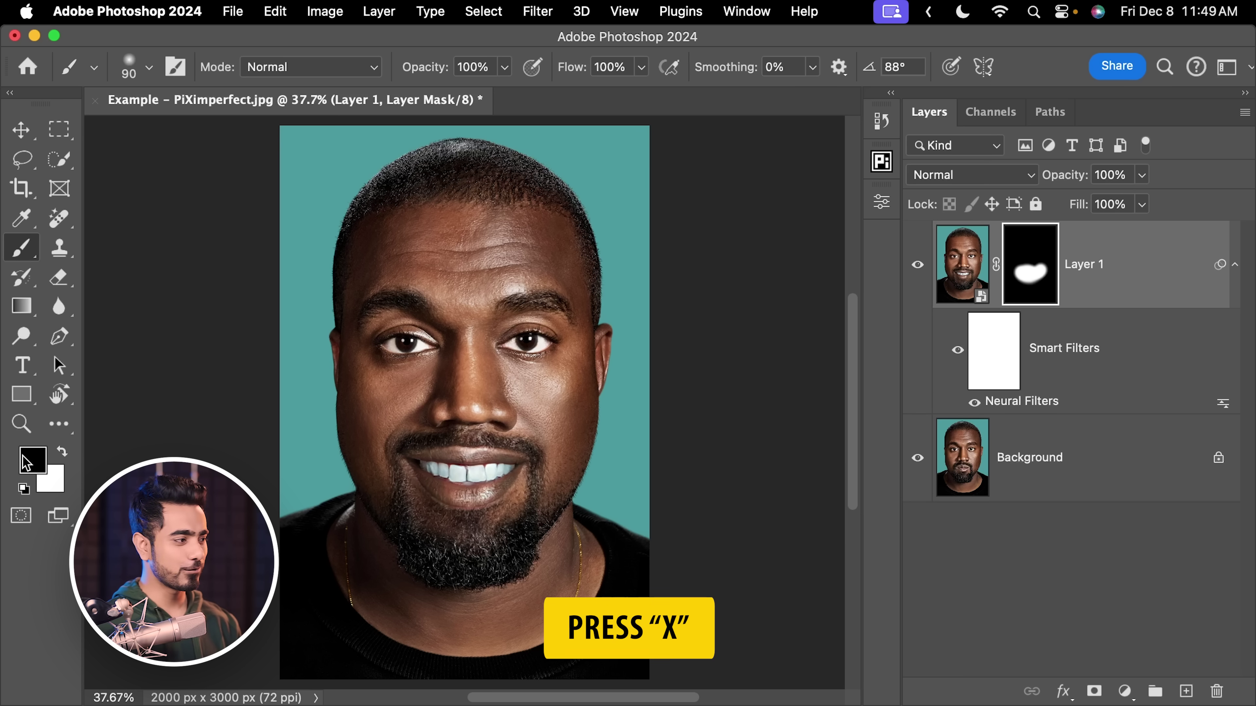
click(41, 462)
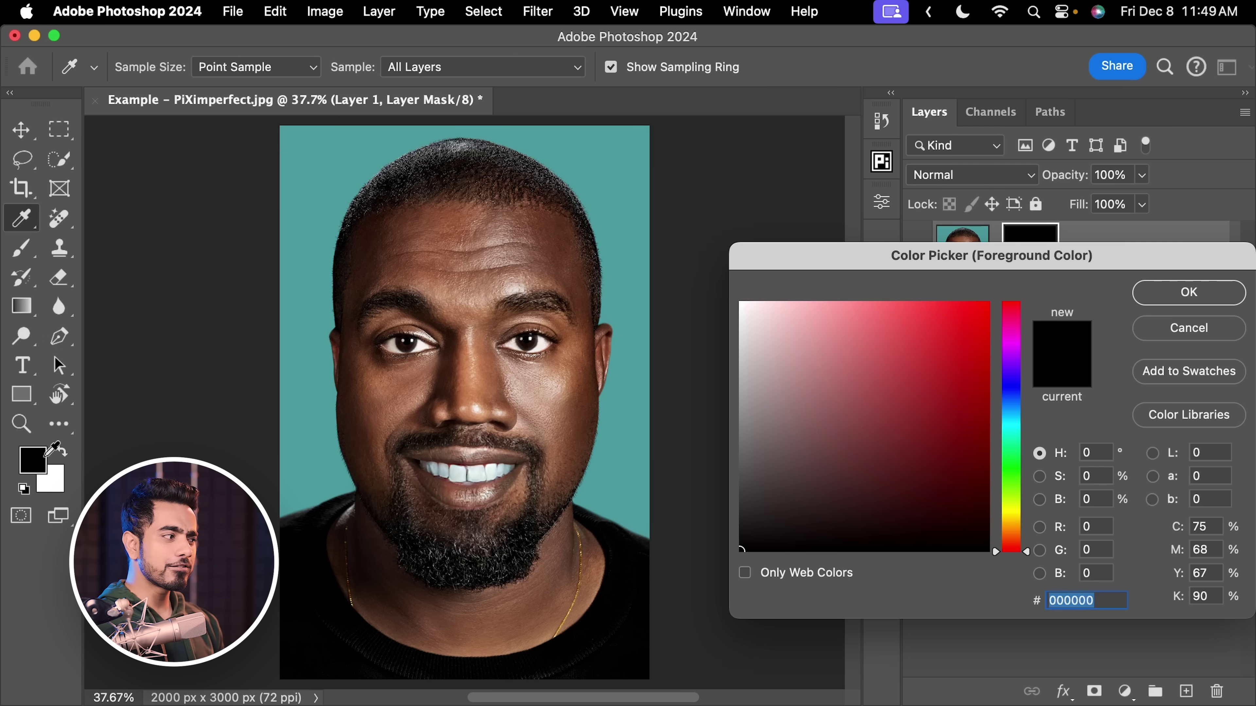
drag(837, 380, 840, 363)
click(1163, 296)
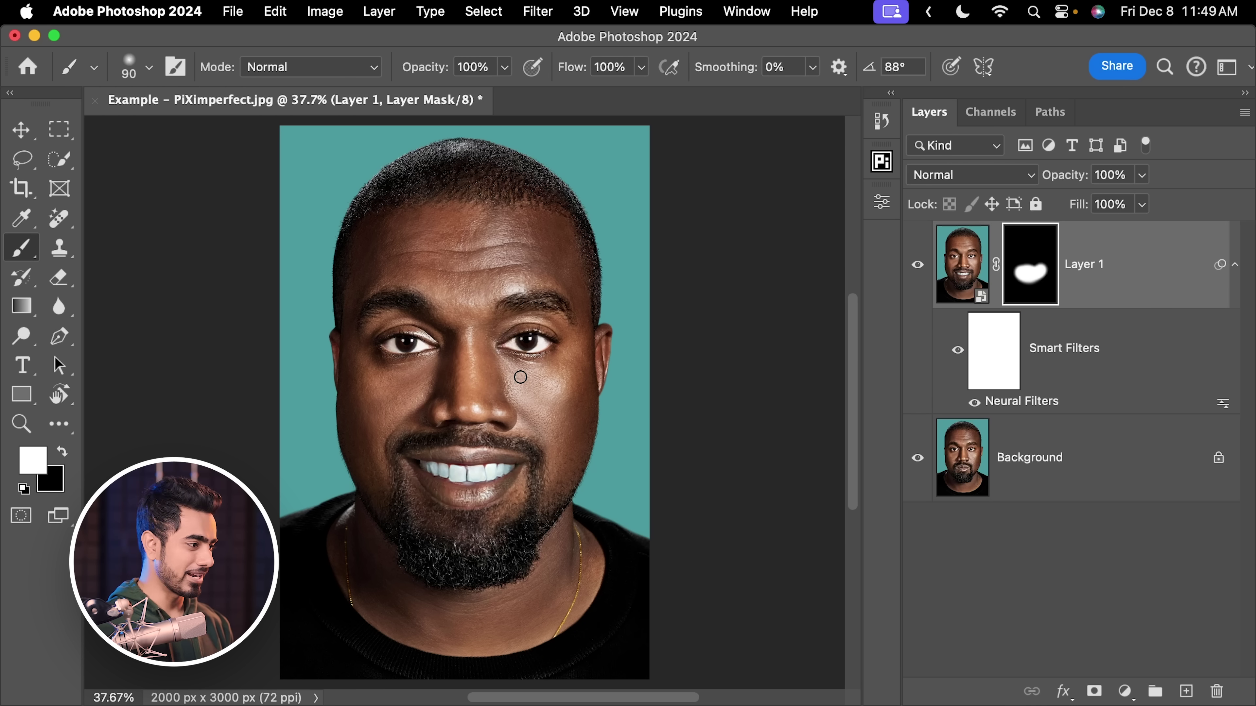
key(x)
key(bracketright)
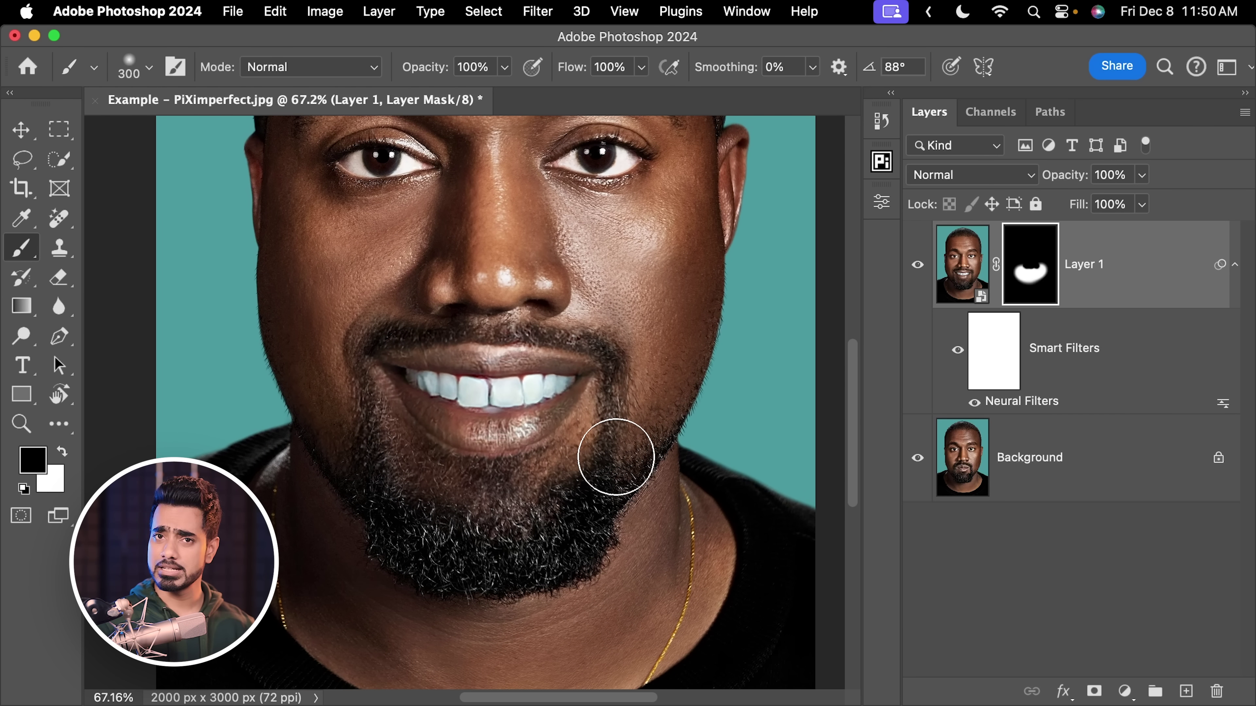
Mask black over the lower-right chin at size 200, then white at the left mouth corner
click(917, 267)
click(917, 269)
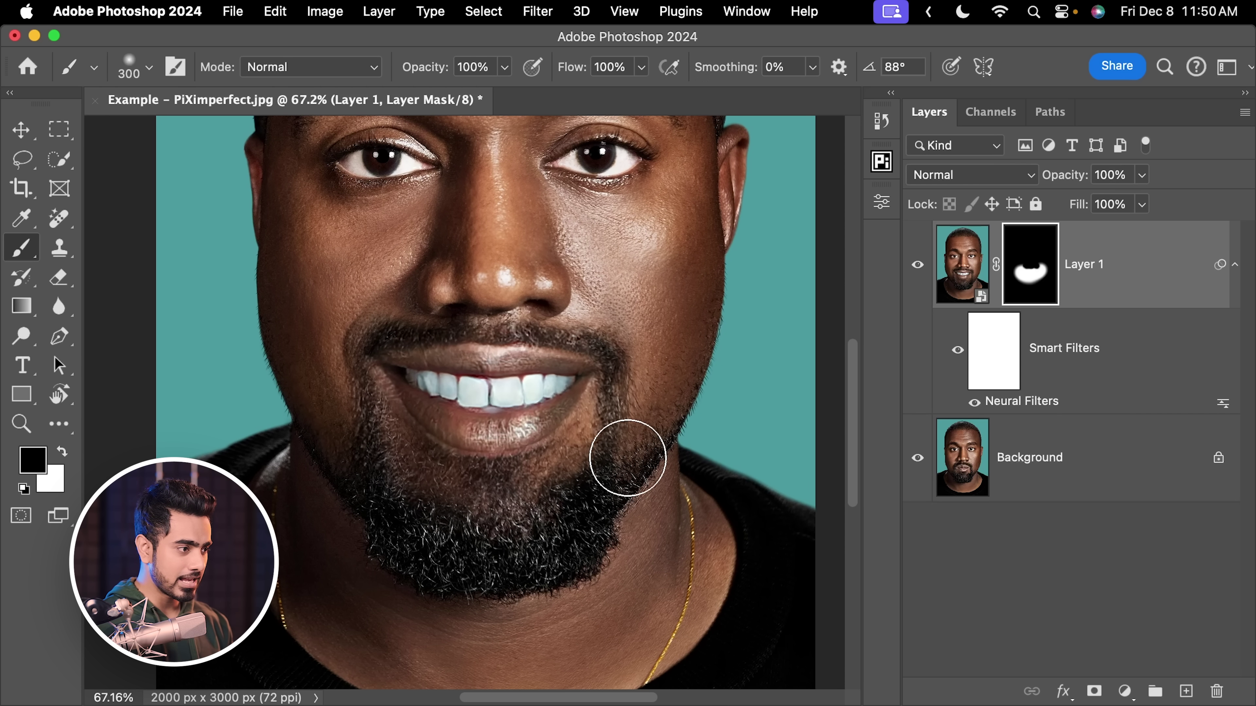
key(bracketleft)
key(bracketleft)
drag(630, 451, 625, 412)
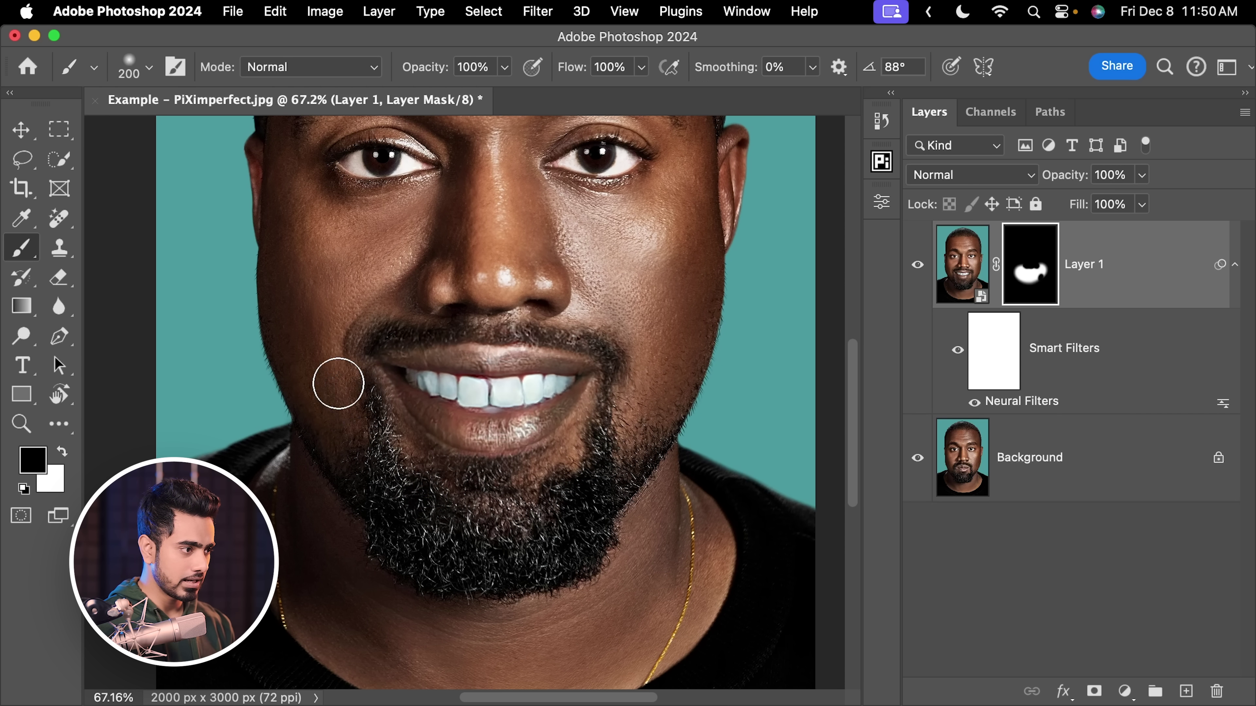
key(x)
drag(351, 392, 364, 352)
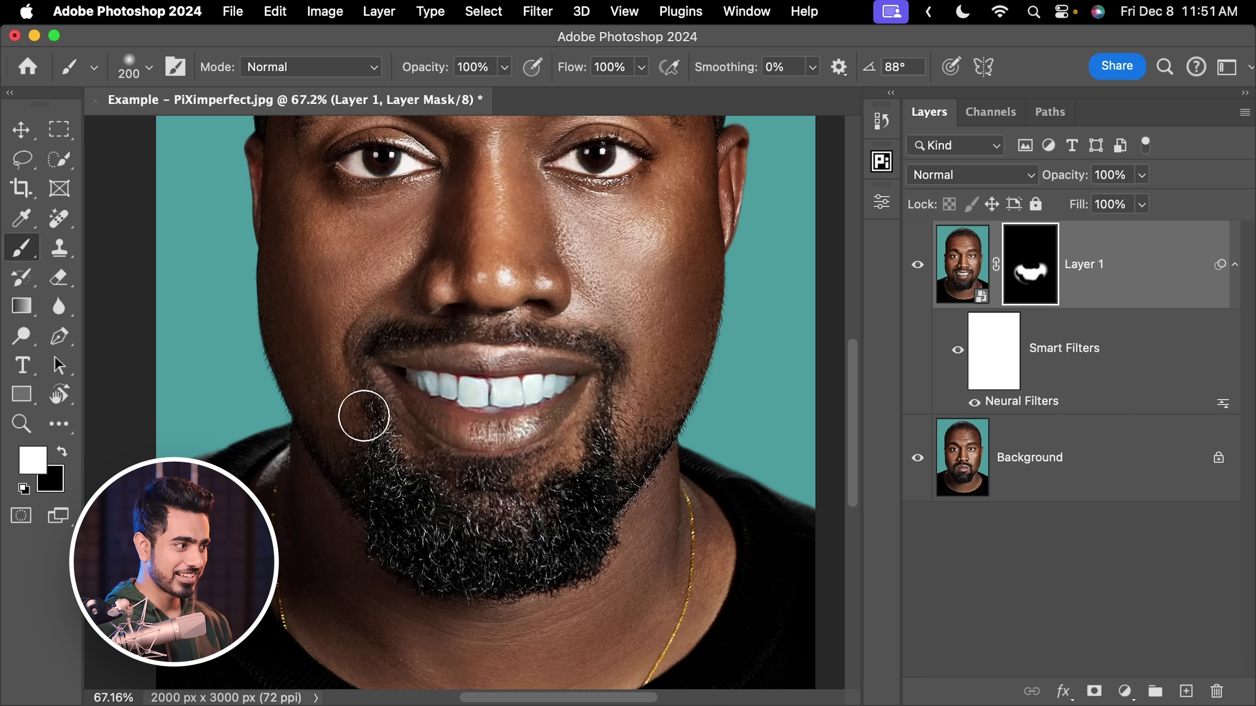
key(bracketleft)
key(bracketleft)
key(bracketleft)
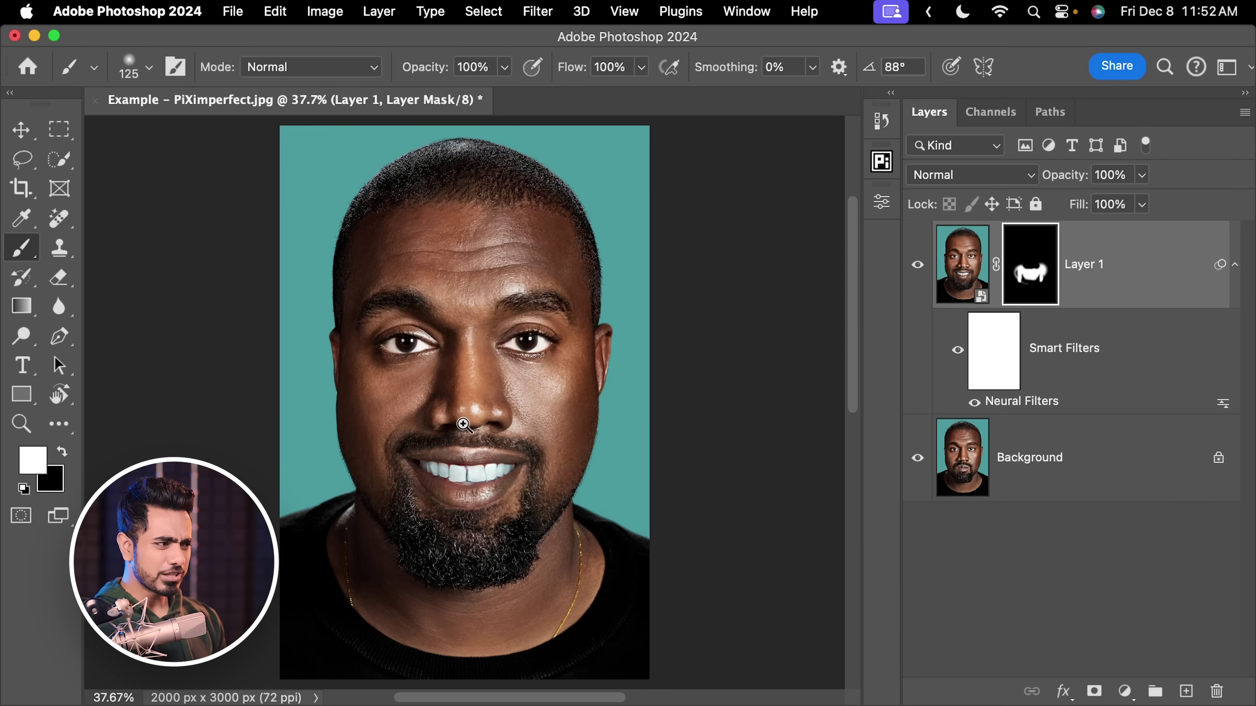
Zoom in on the mouth, compare Layer 1 on and off, add an empty layer, and pick the Remove Tool
super+click(463, 424)
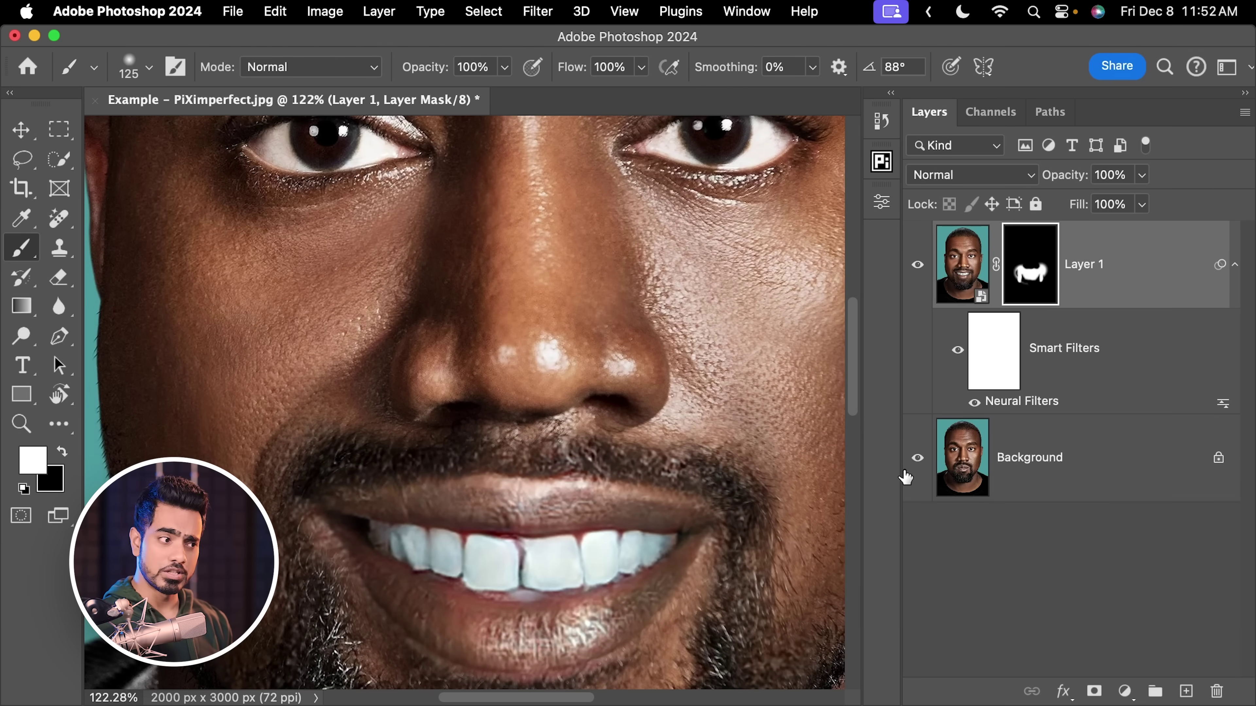
alt+click(917, 458)
alt+click(917, 458)
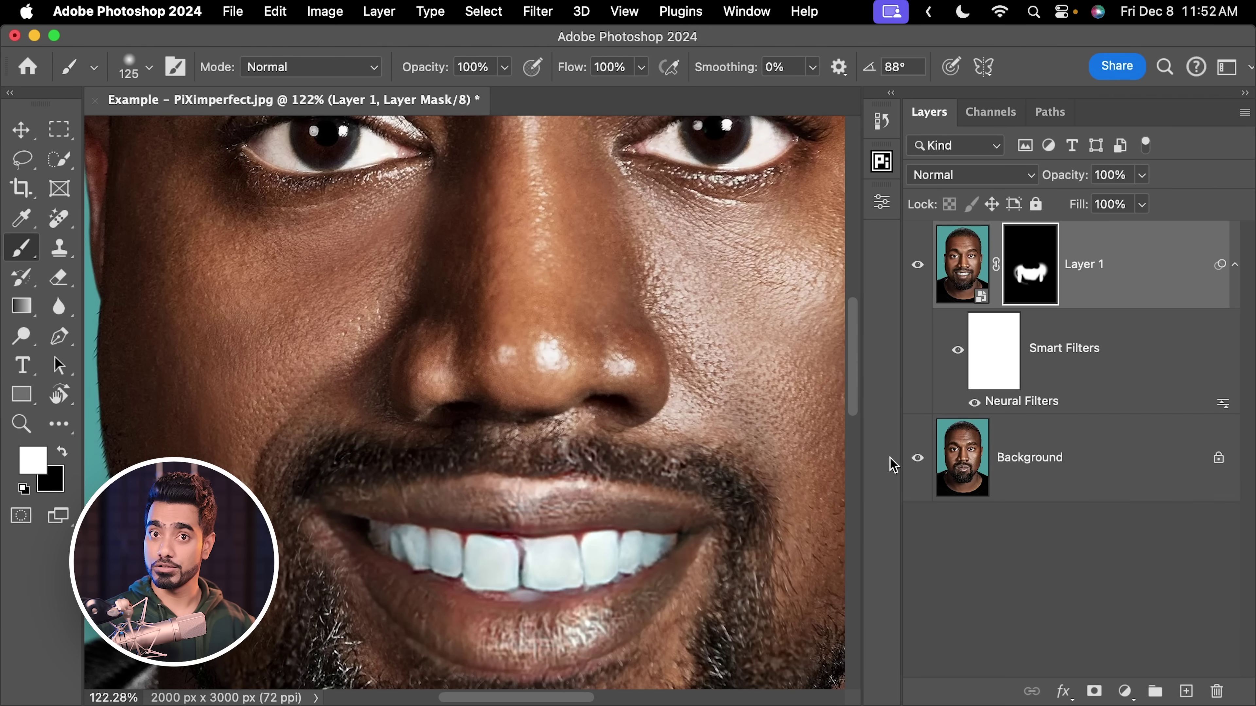
click(1187, 691)
click(58, 223)
click(116, 237)
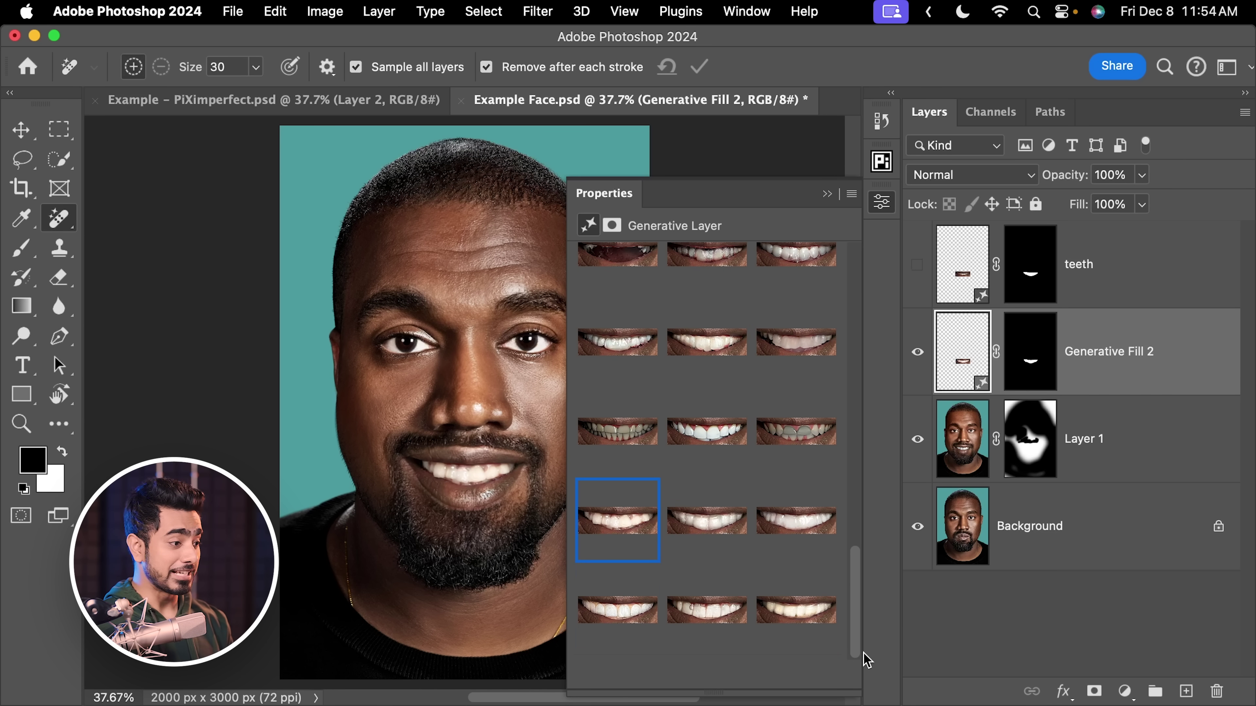
Browse the Generative Fill teeth variations in the Properties panel, including the dark-teeth option
click(618, 610)
scroll(507, 505, right, 3)
click(712, 613)
click(794, 611)
click(797, 432)
click(727, 442)
click(618, 431)
click(707, 519)
click(618, 420)
scroll(618, 470, up, 5)
click(621, 499)
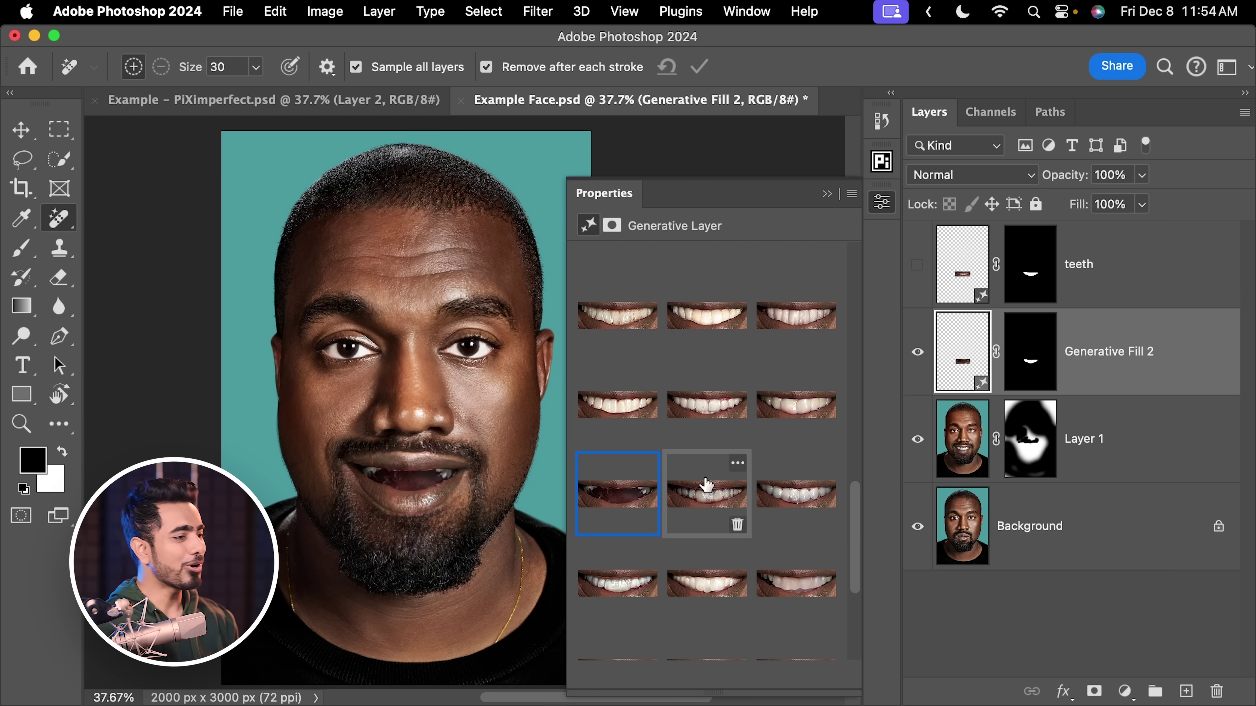
click(707, 403)
click(619, 406)
click(618, 331)
click(711, 320)
Zoom in to compare the top-row and braces variations, then show and select the teeth layer
click(411, 483)
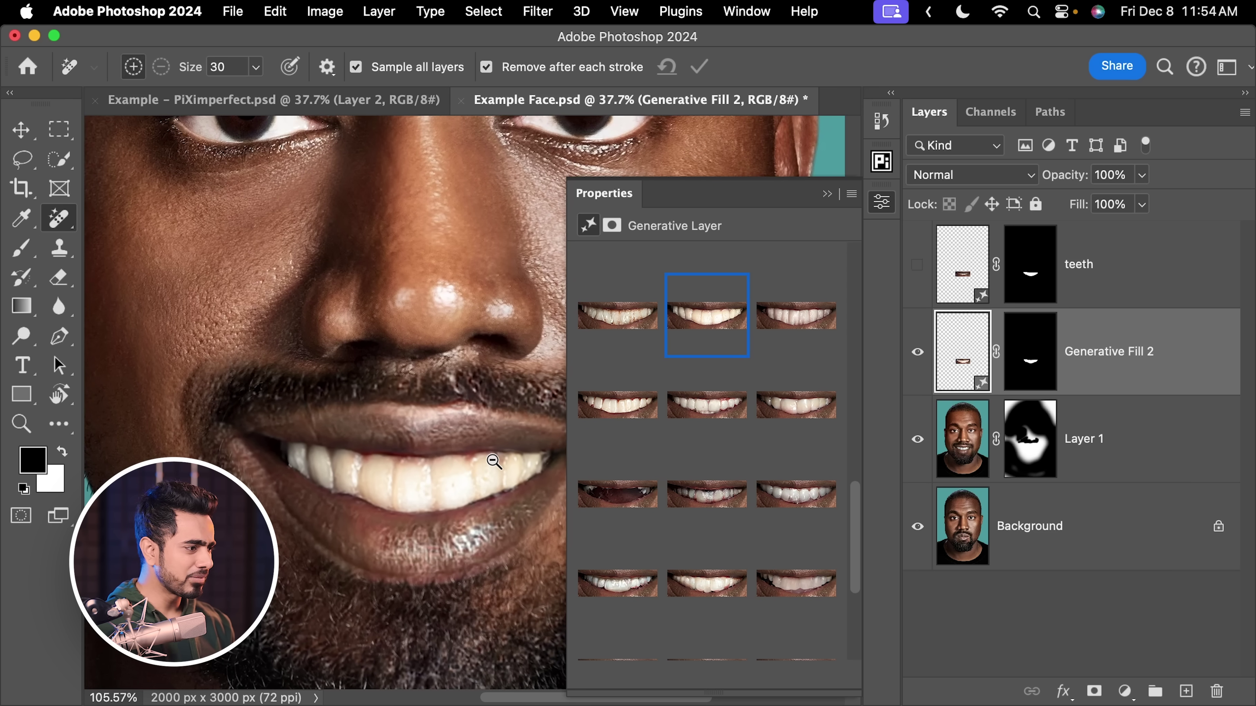
click(803, 325)
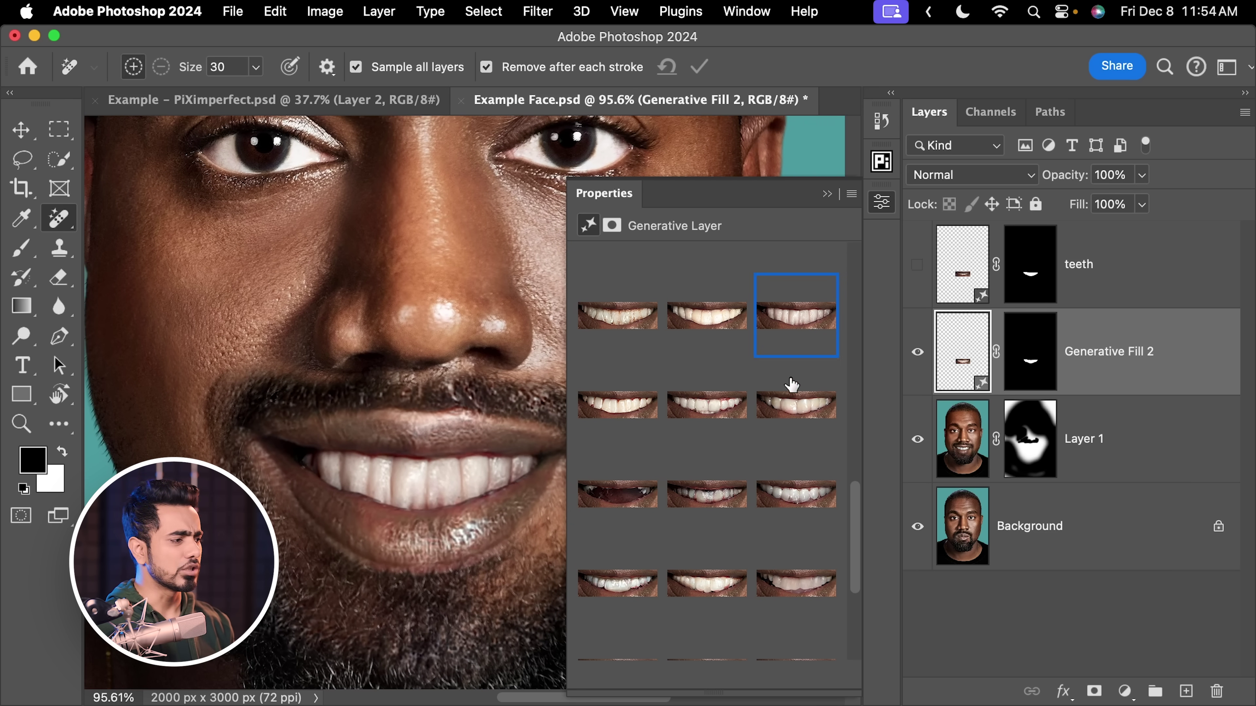
click(800, 423)
scroll(846, 415, up, 5)
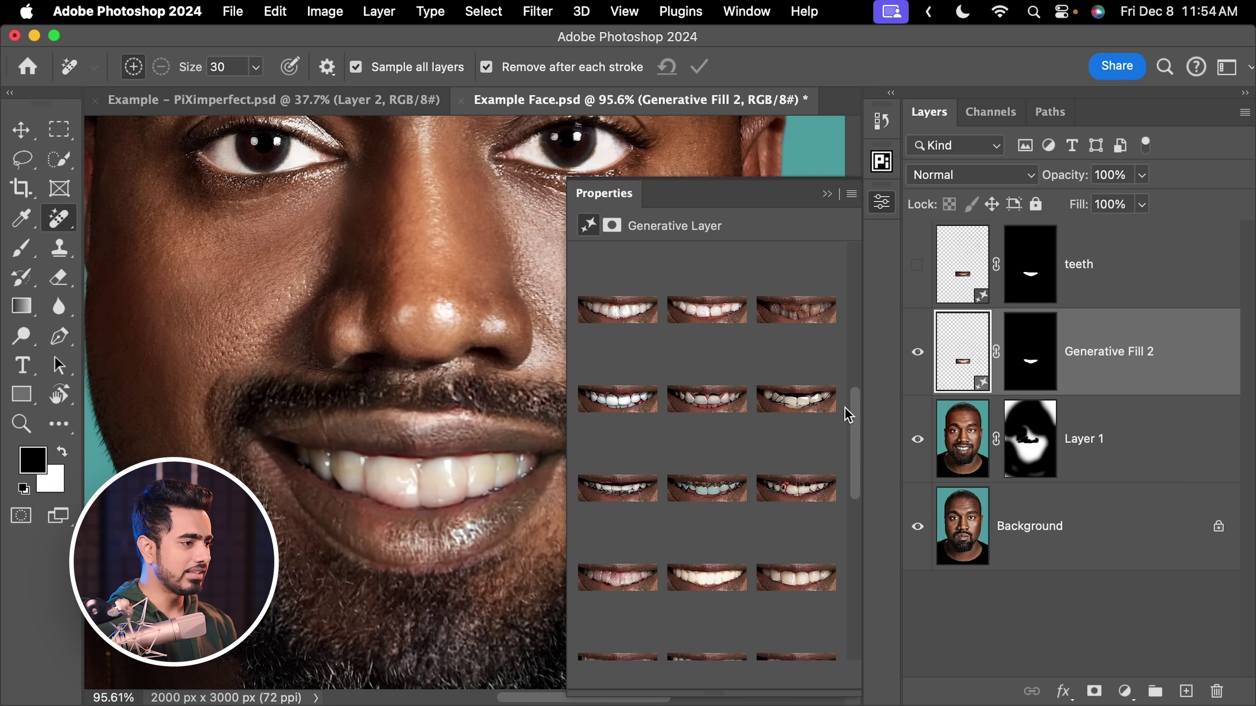
click(796, 405)
click(795, 313)
scroll(533, 357, down, 3)
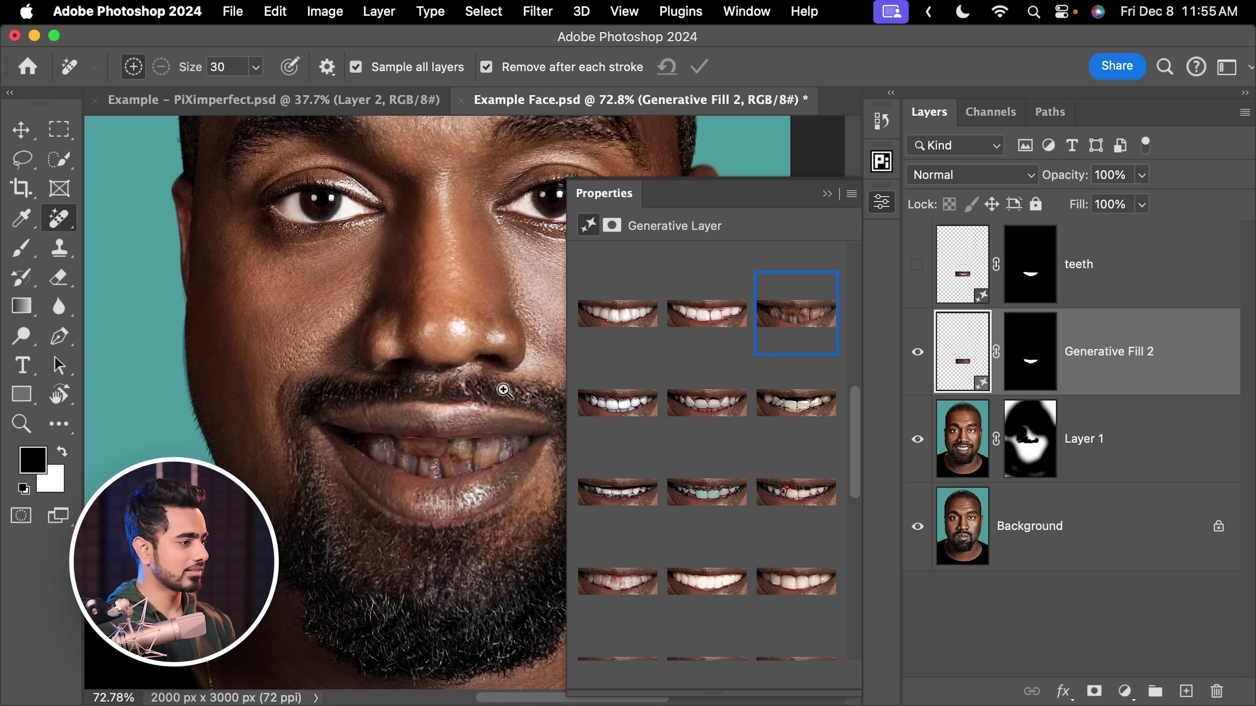
drag(533, 356, 394, 391)
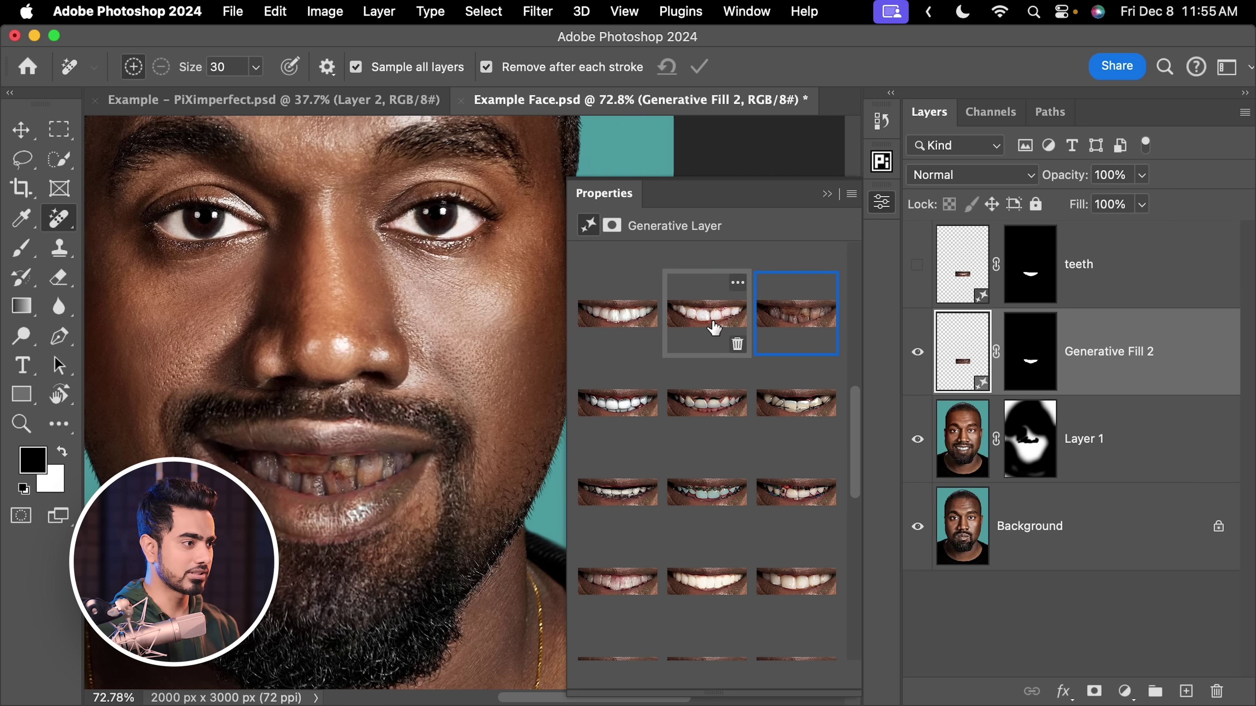
click(707, 313)
click(617, 313)
click(917, 265)
click(953, 283)
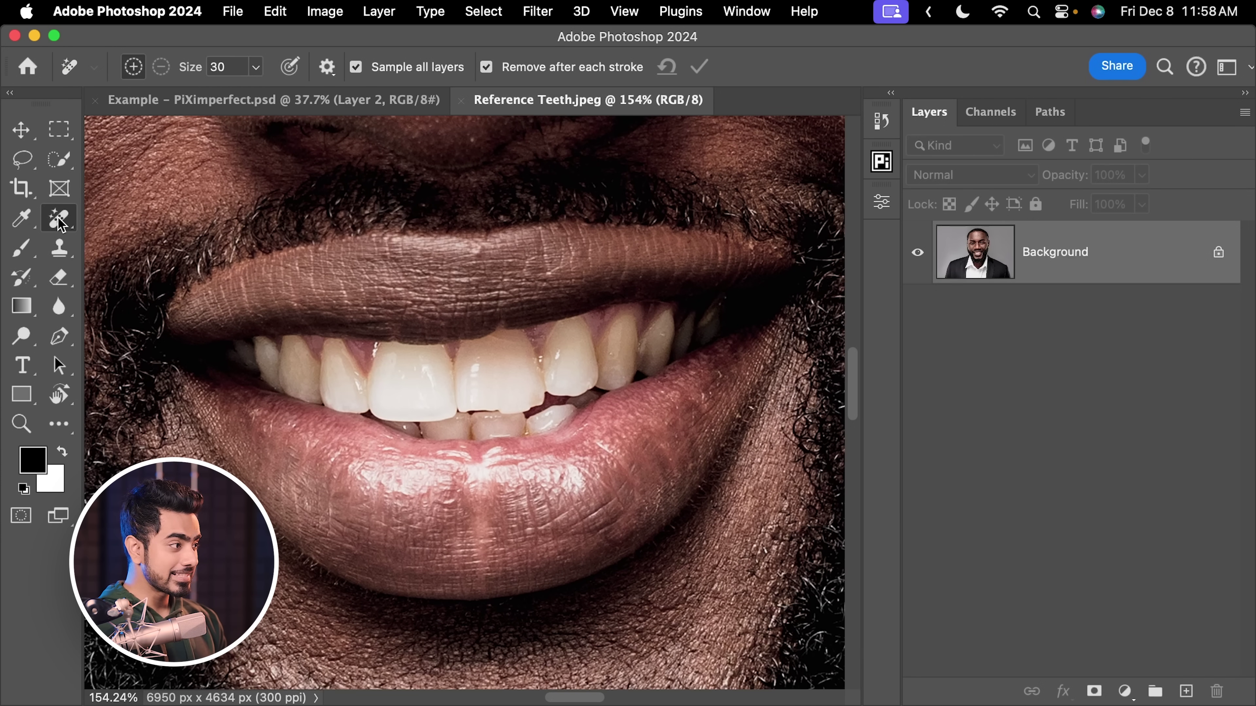
Draw a Lasso selection around the lips and teeth in Reference Teeth.jpeg
click(61, 219)
click(148, 235)
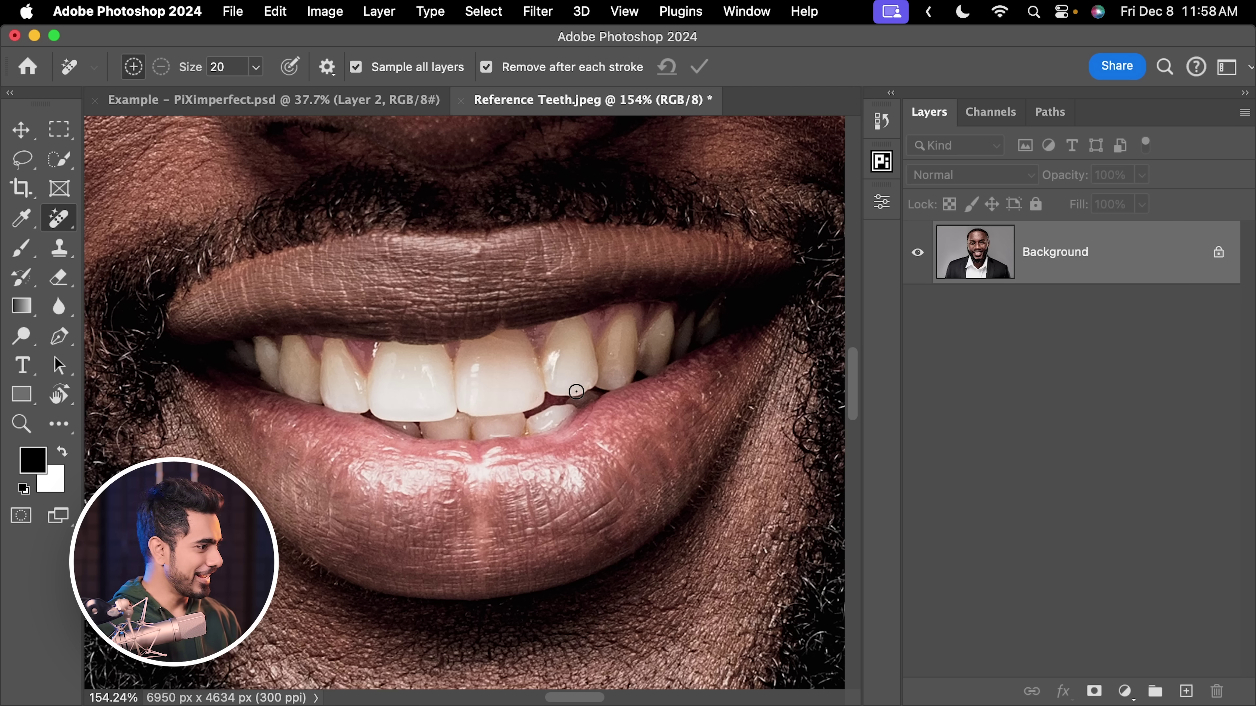
scroll(514, 300, down, 3)
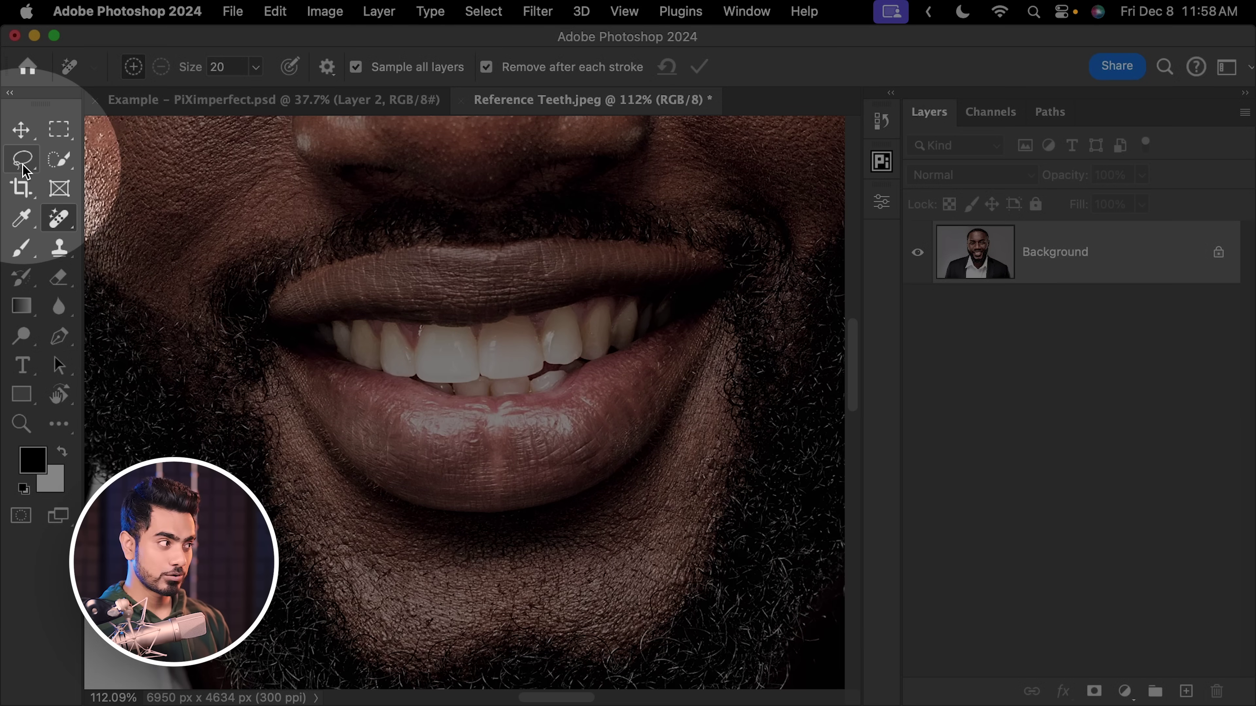
click(21, 158)
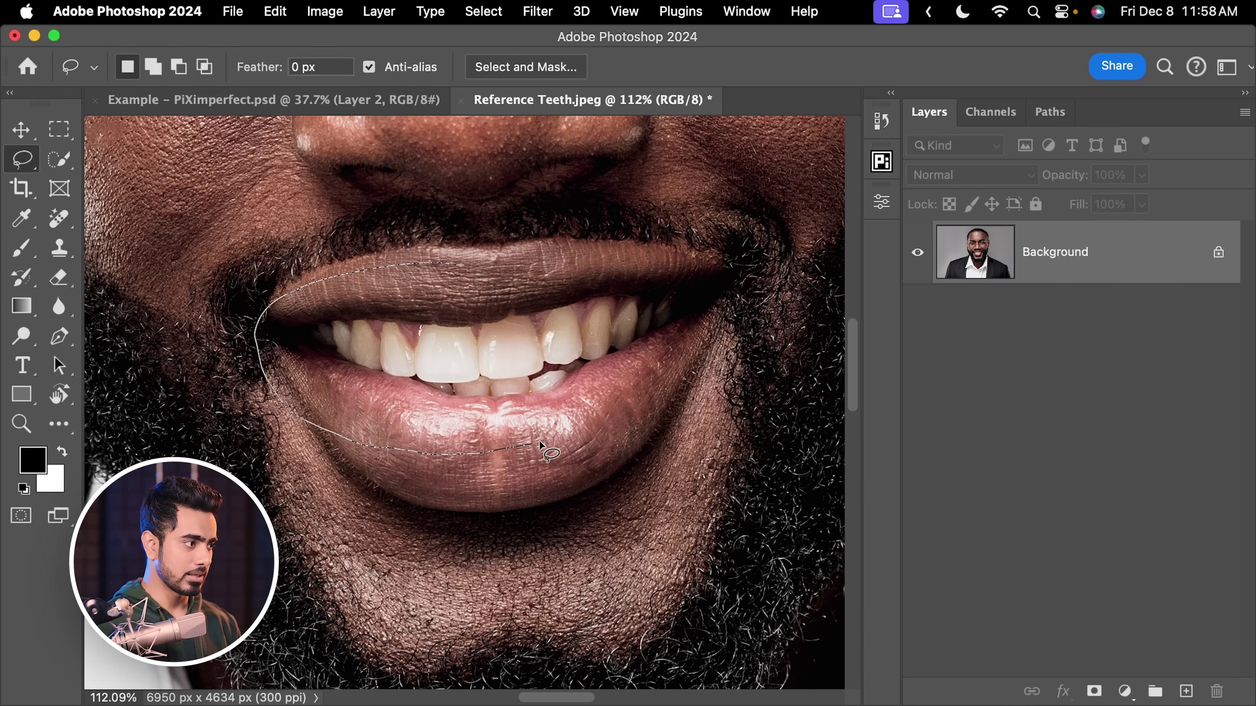
mouse_move(731, 297)
mouse_down()
mouse_move(495, 255)
mouse_move(461, 264)
mouse_up()
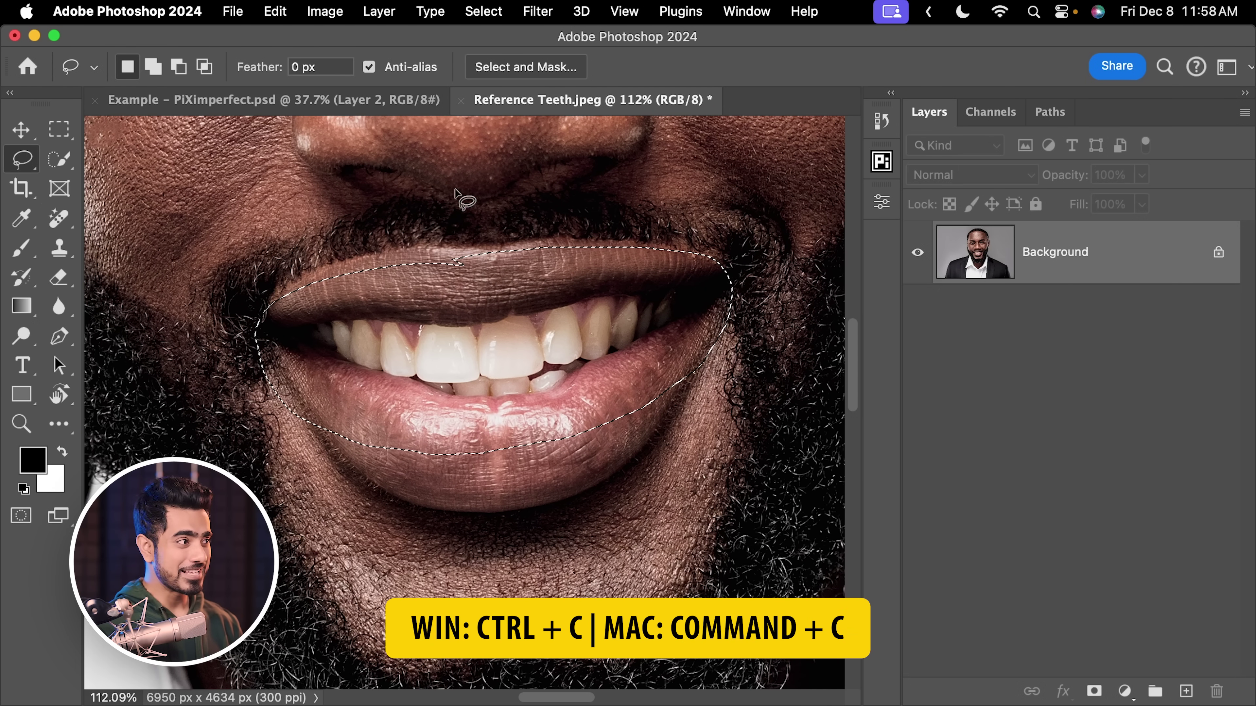
Paste the copied smile into the portrait and convert Layer 3 to a smart object
click(366, 105)
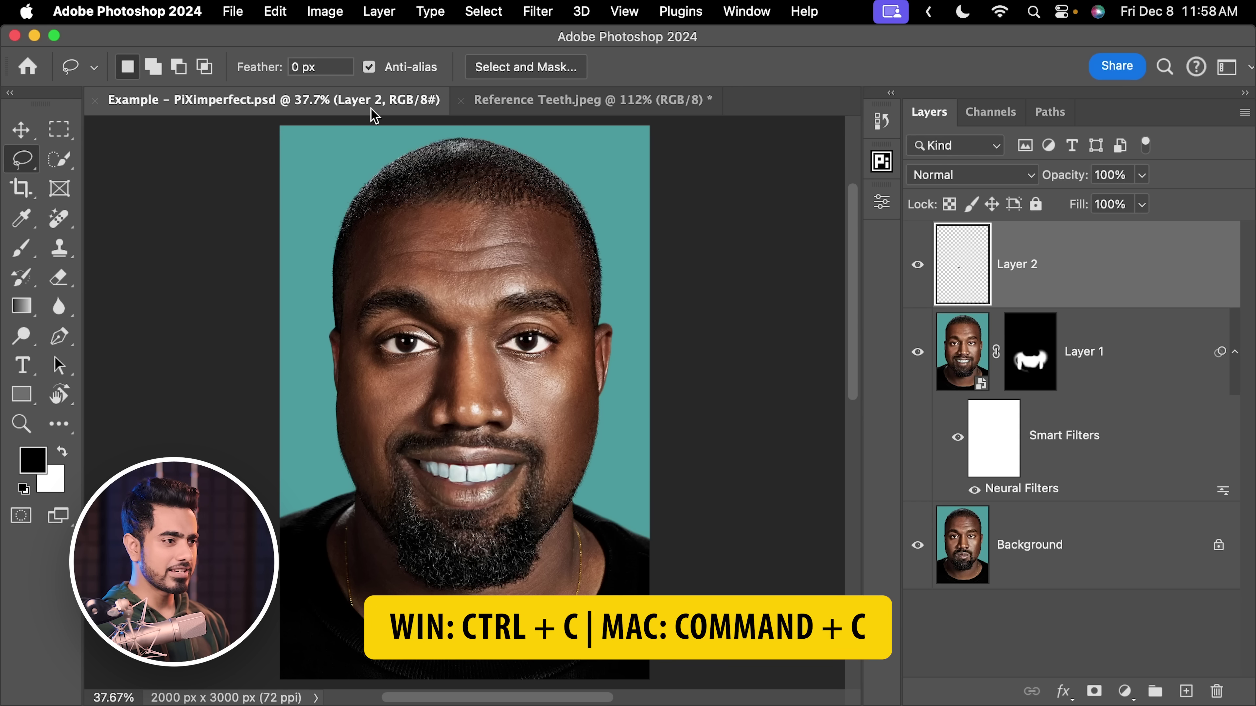
key(super+v)
key(z)
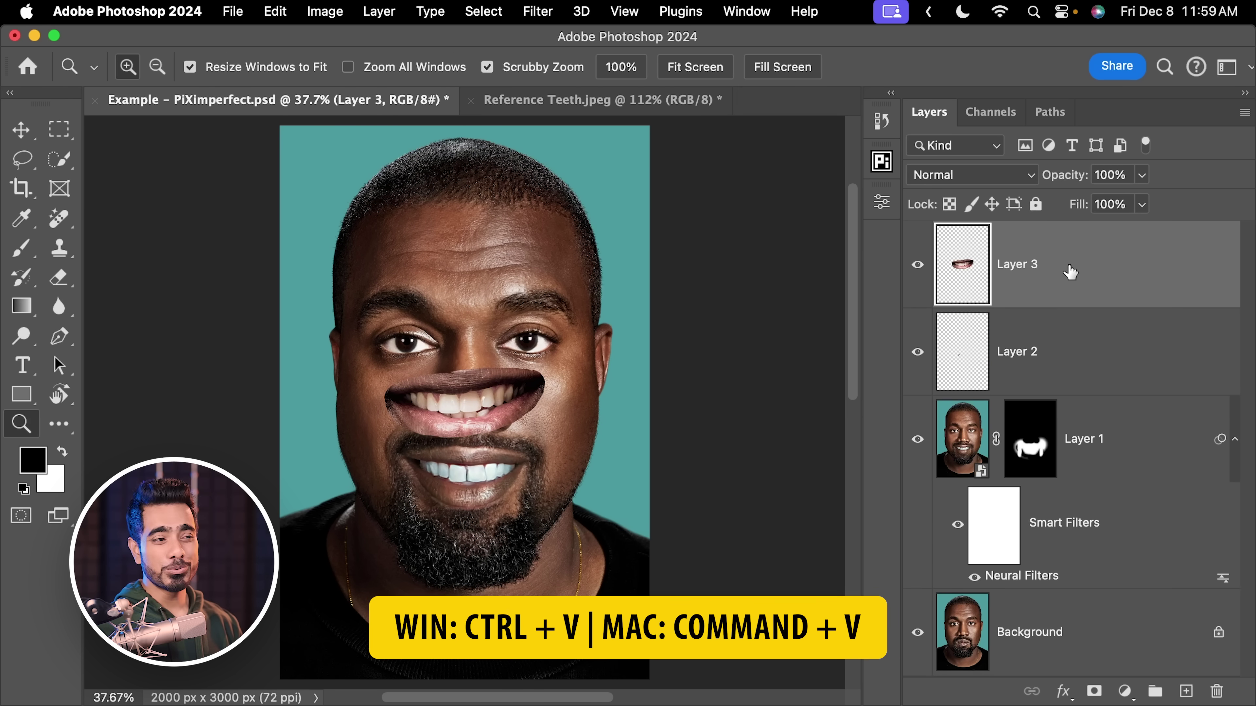
right_click(1076, 268)
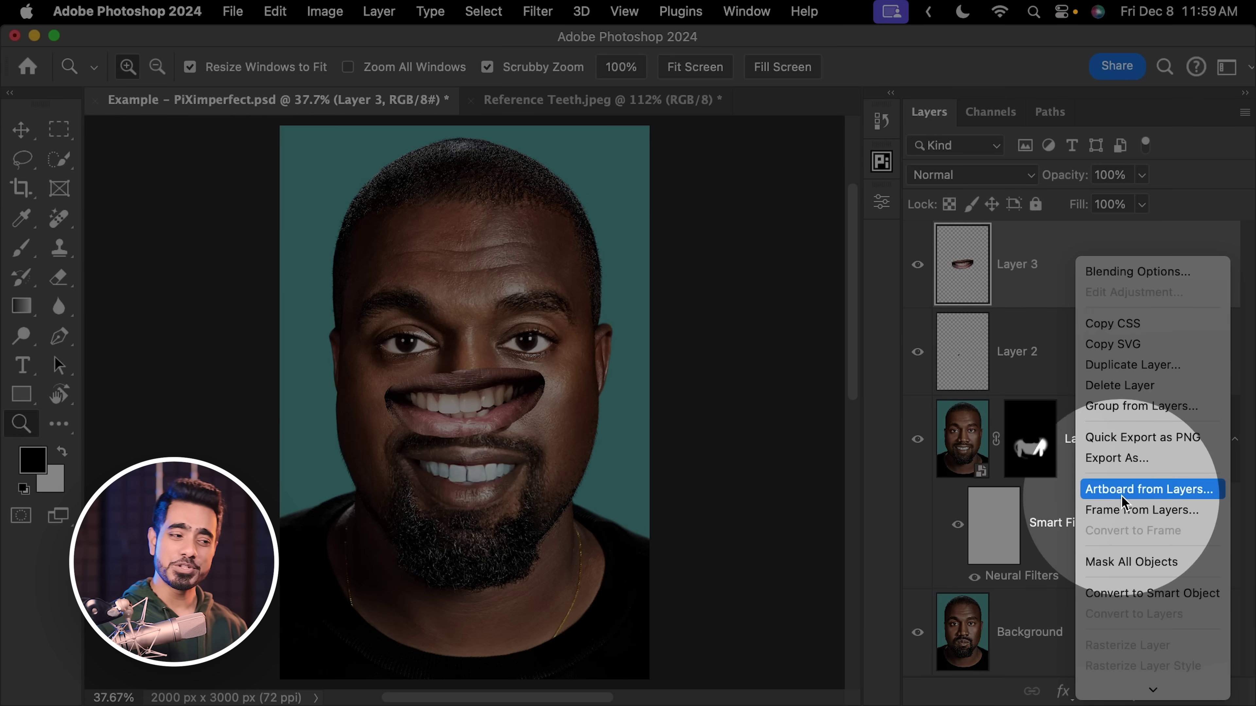
click(1146, 596)
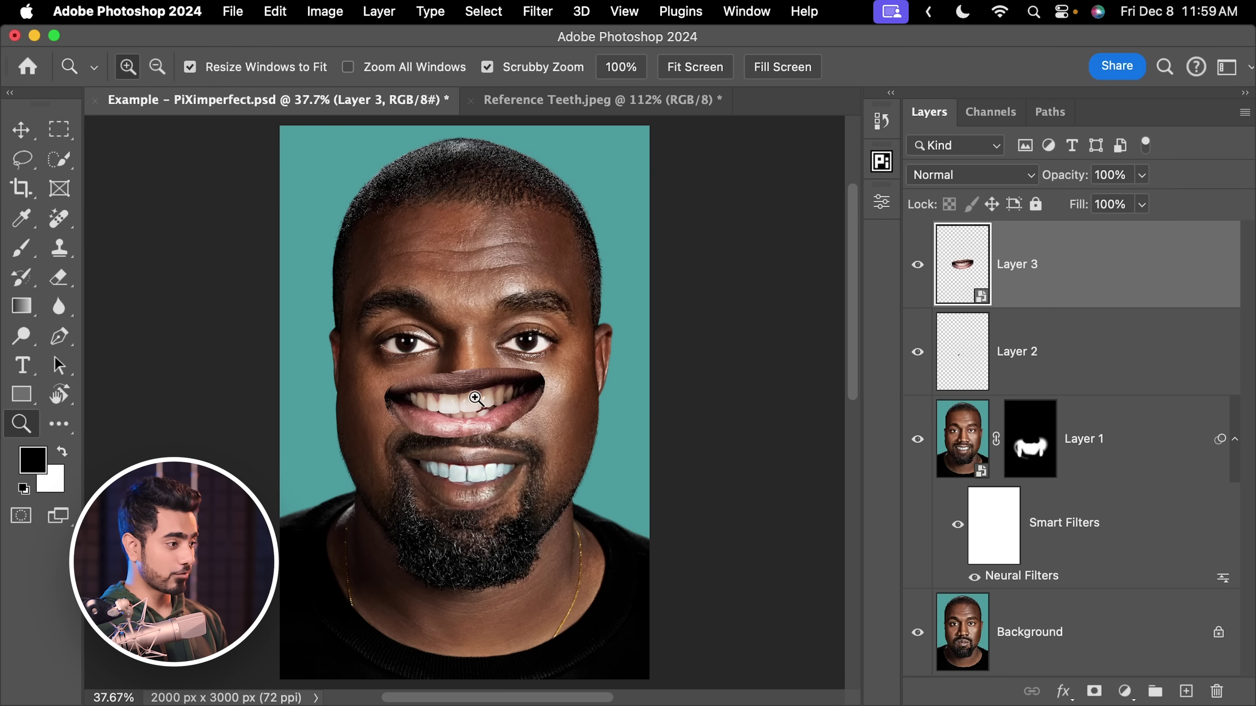
Zoom in on the mouth and start Free Transform on the pasted smile
drag(484, 393, 554, 376)
key(l)
key(super+t)
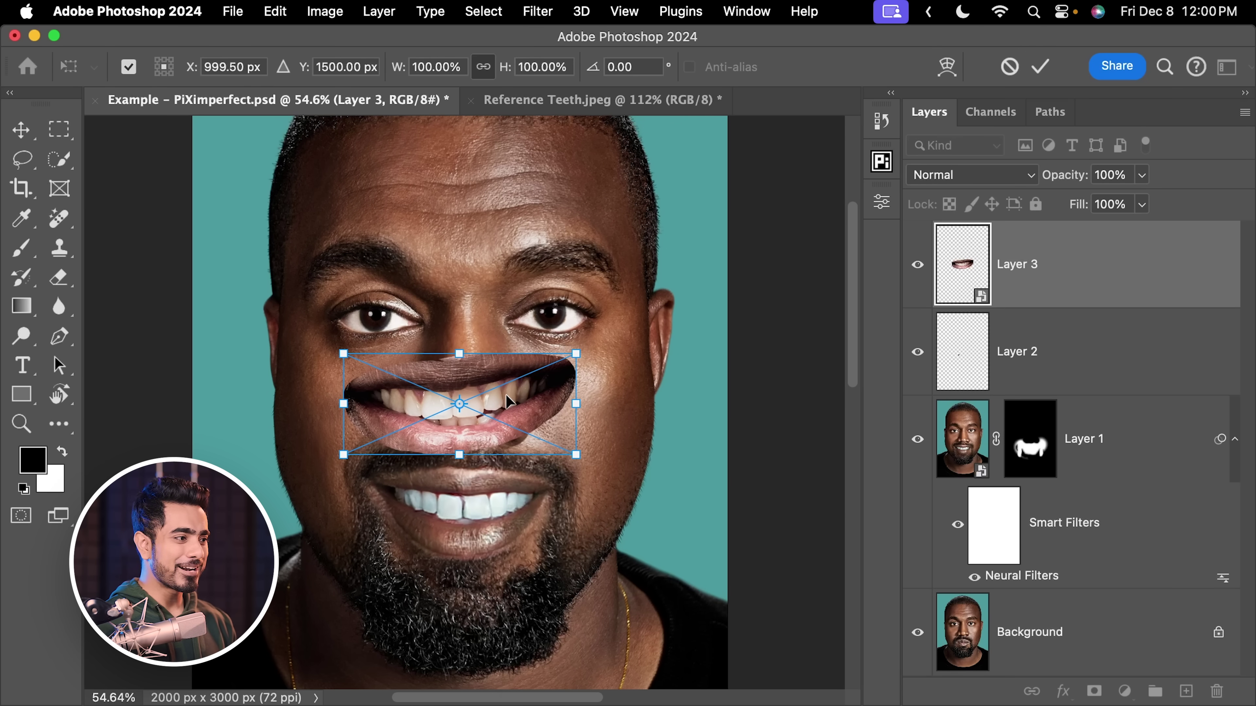
Flip the pasted mouth horizontally, lower its opacity, and move it over the man's mouth
right_click(506, 396)
scroll(583, 643, down, 2)
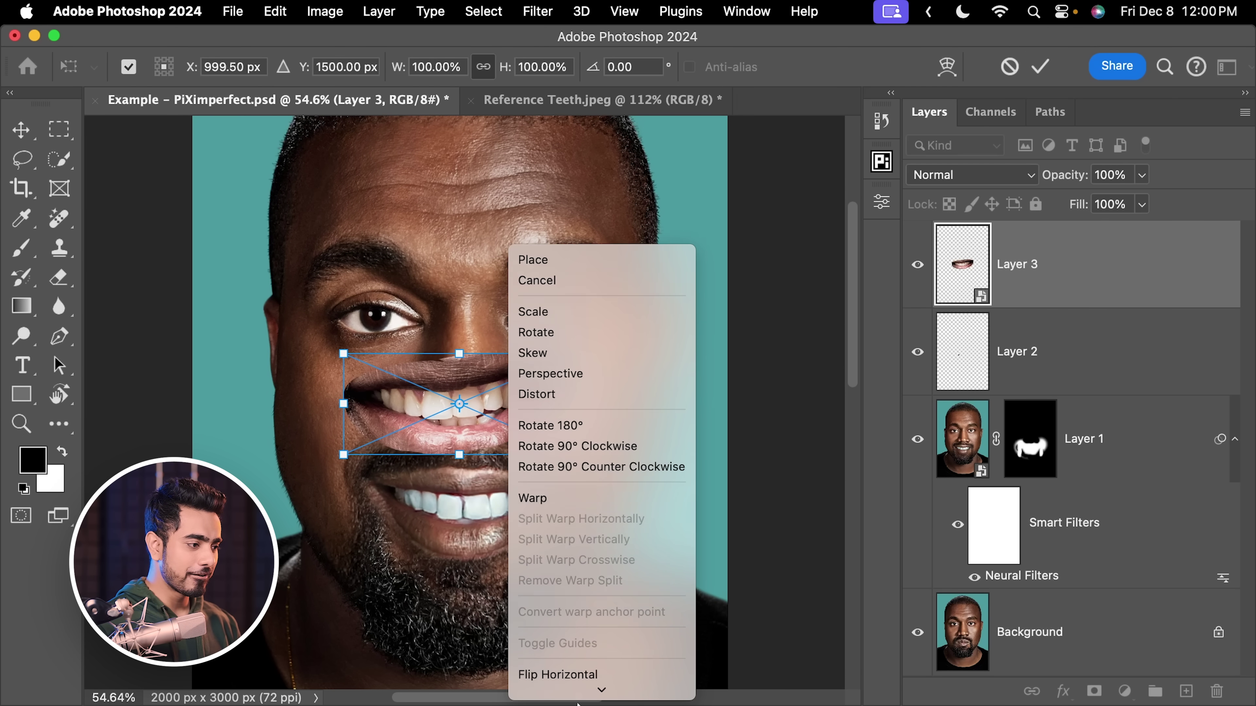
click(589, 664)
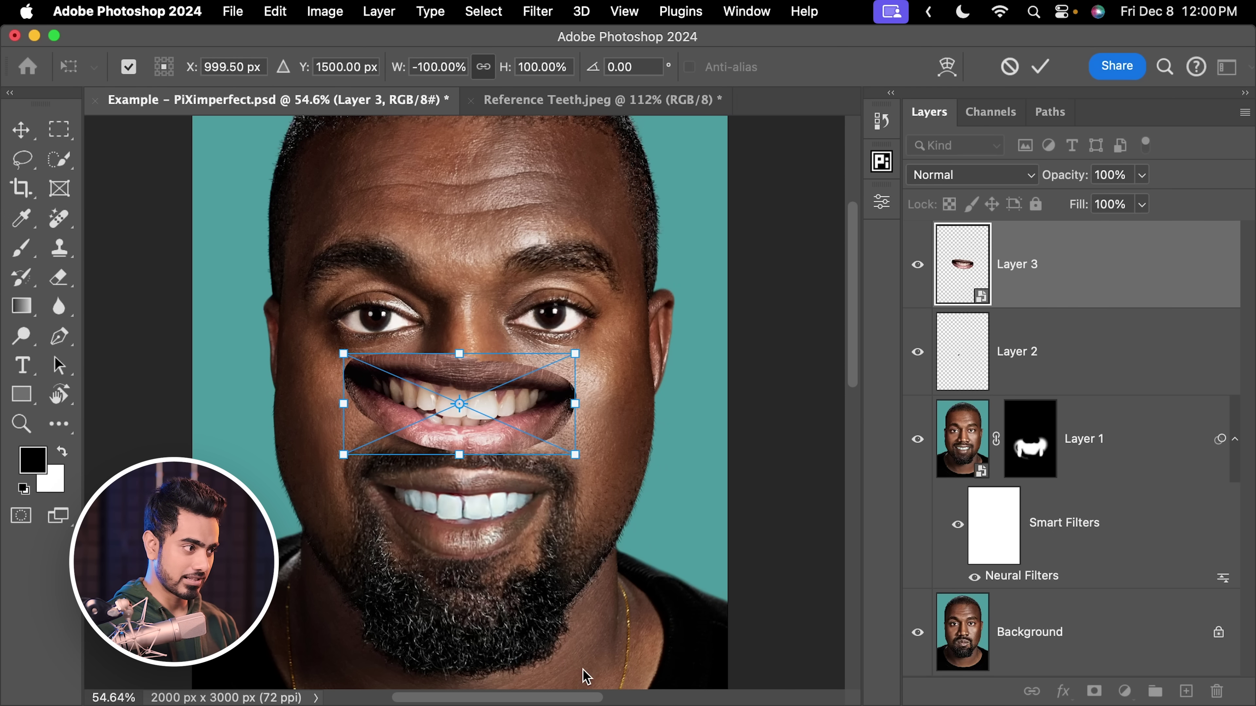
drag(1068, 177, 1055, 180)
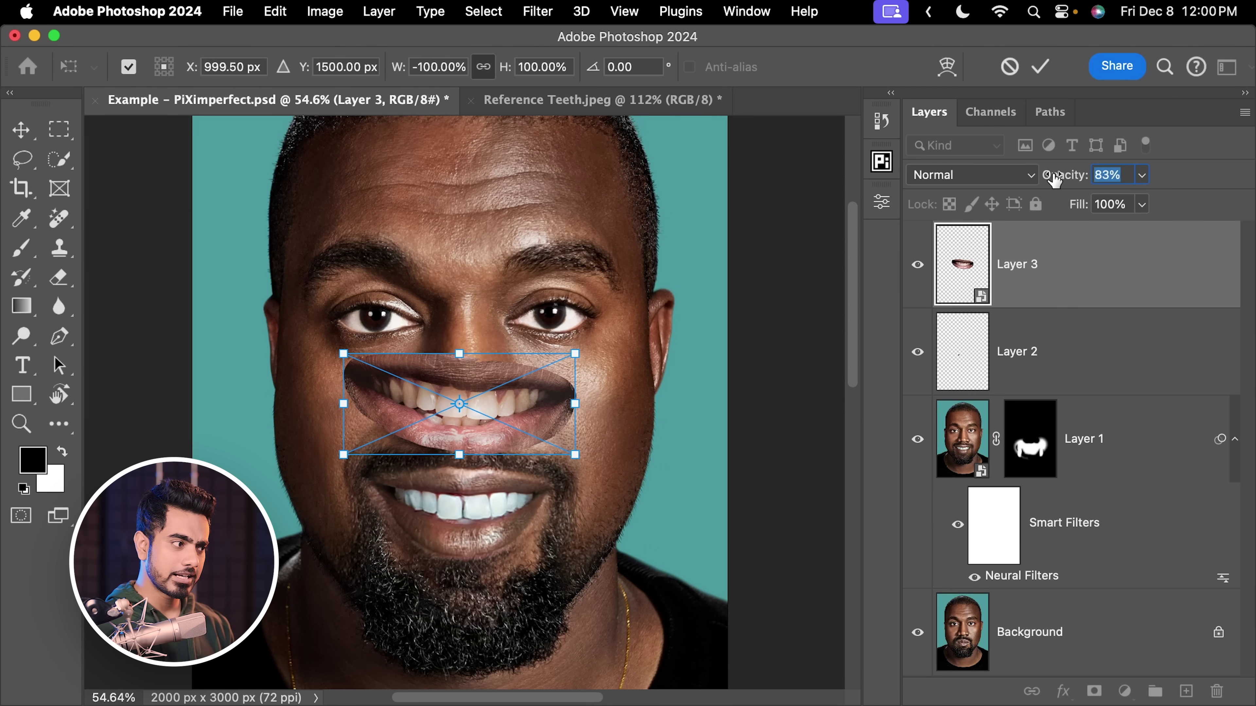
drag(455, 505, 463, 429)
drag(390, 267, 414, 426)
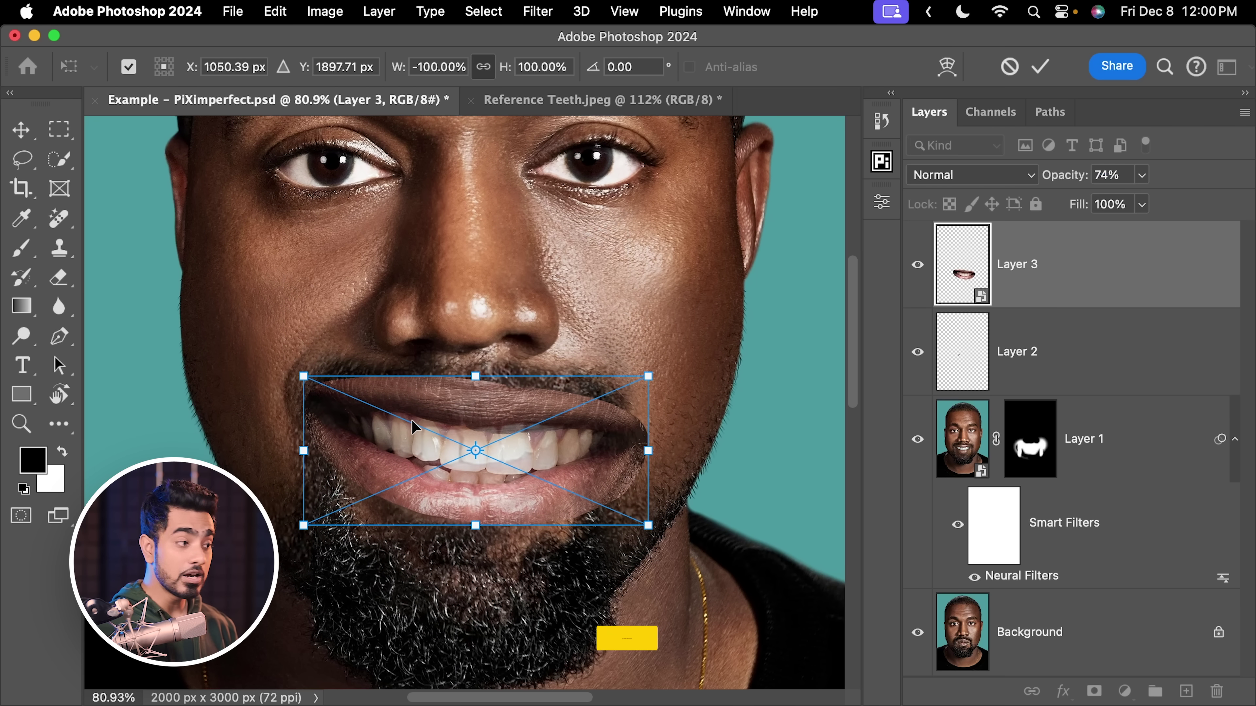
alt+click(322, 408)
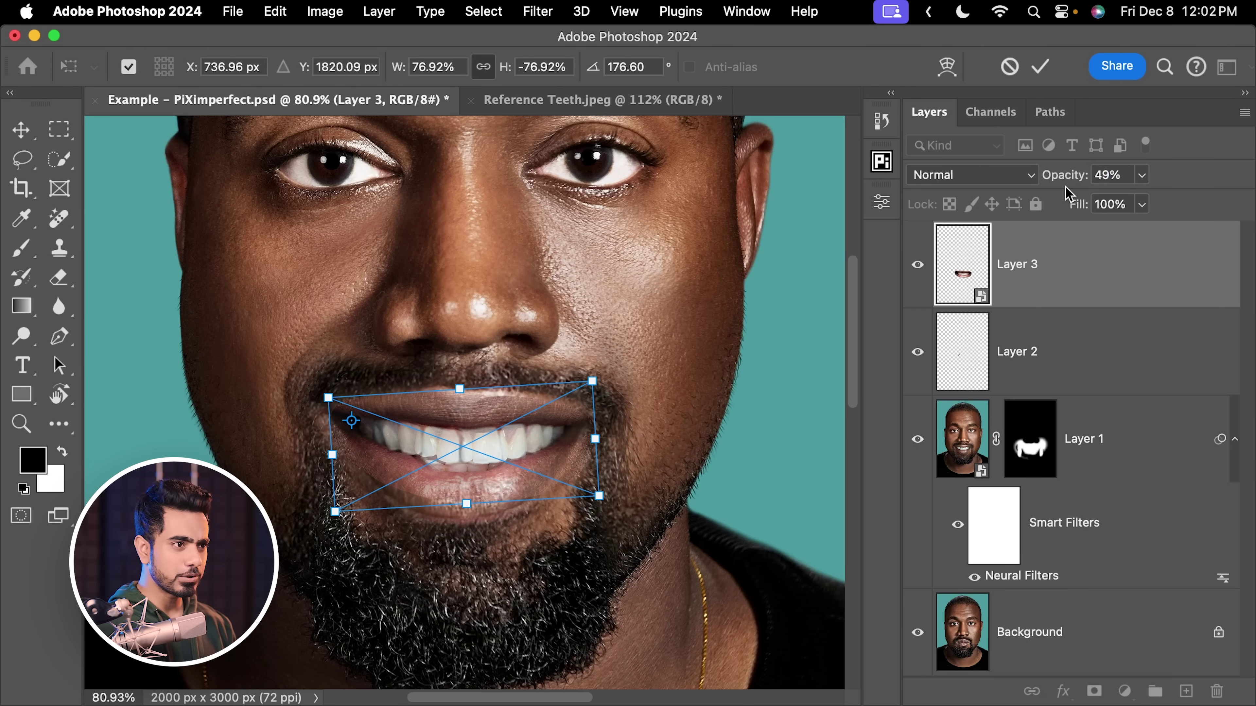
Set Layer 3 to 50% opacity and warp the teeth to fit the lips, then commit
click(1125, 173)
text(50)
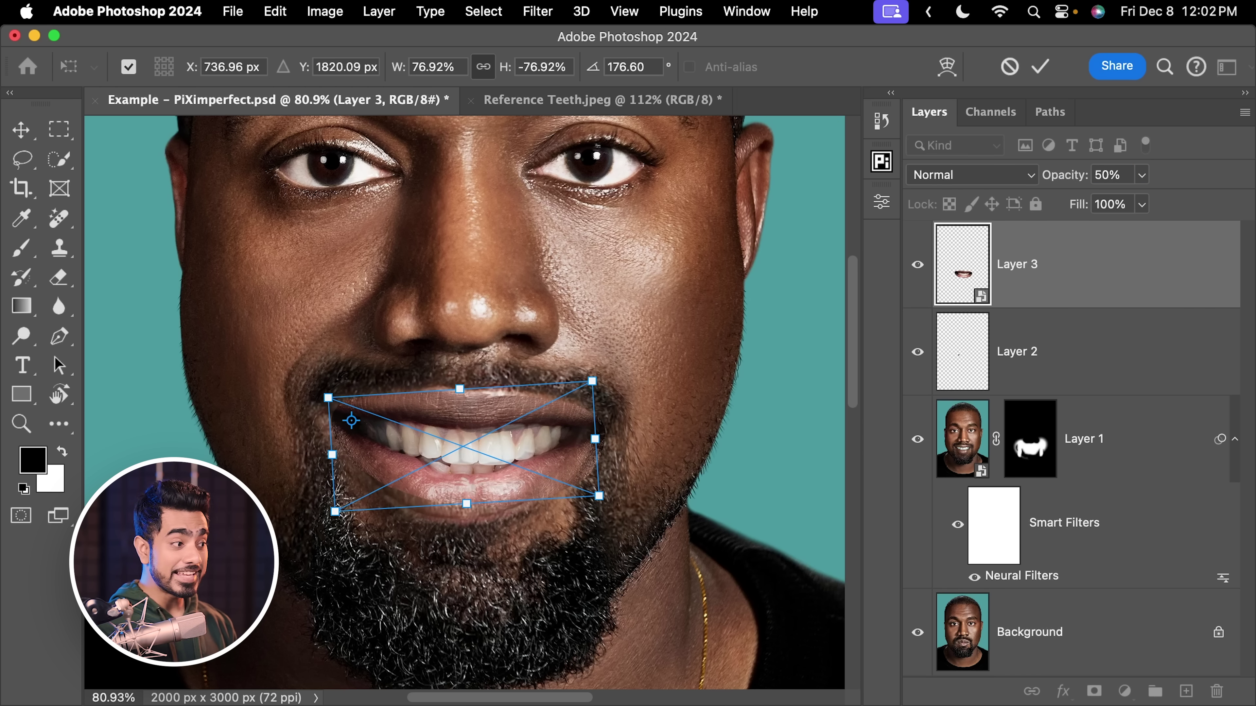
right_click(495, 465)
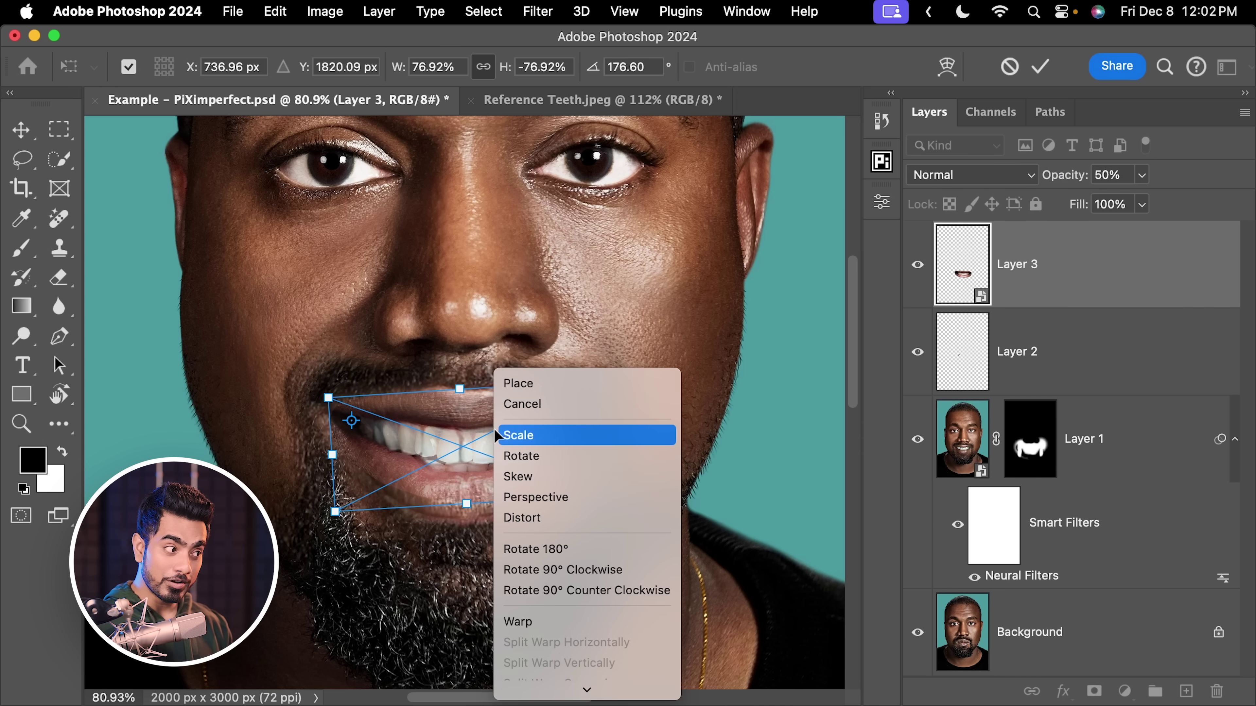
click(534, 619)
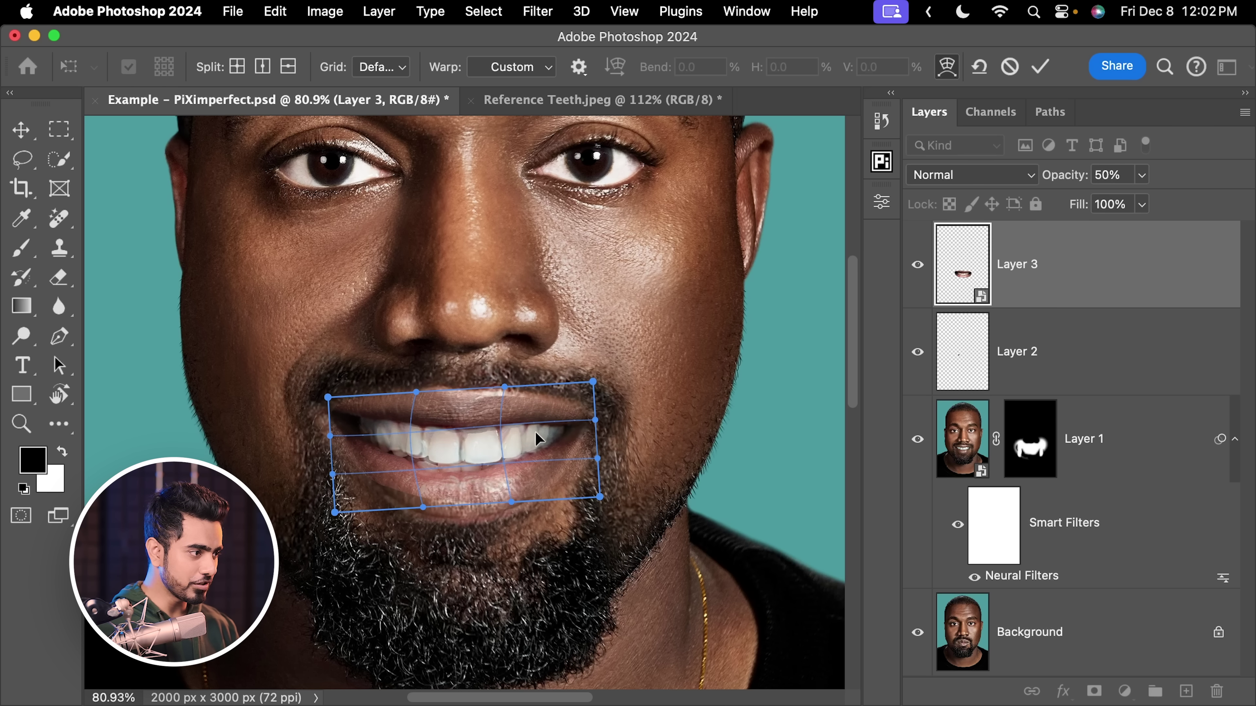
drag(532, 434, 526, 437)
drag(391, 473, 388, 475)
drag(465, 495, 460, 499)
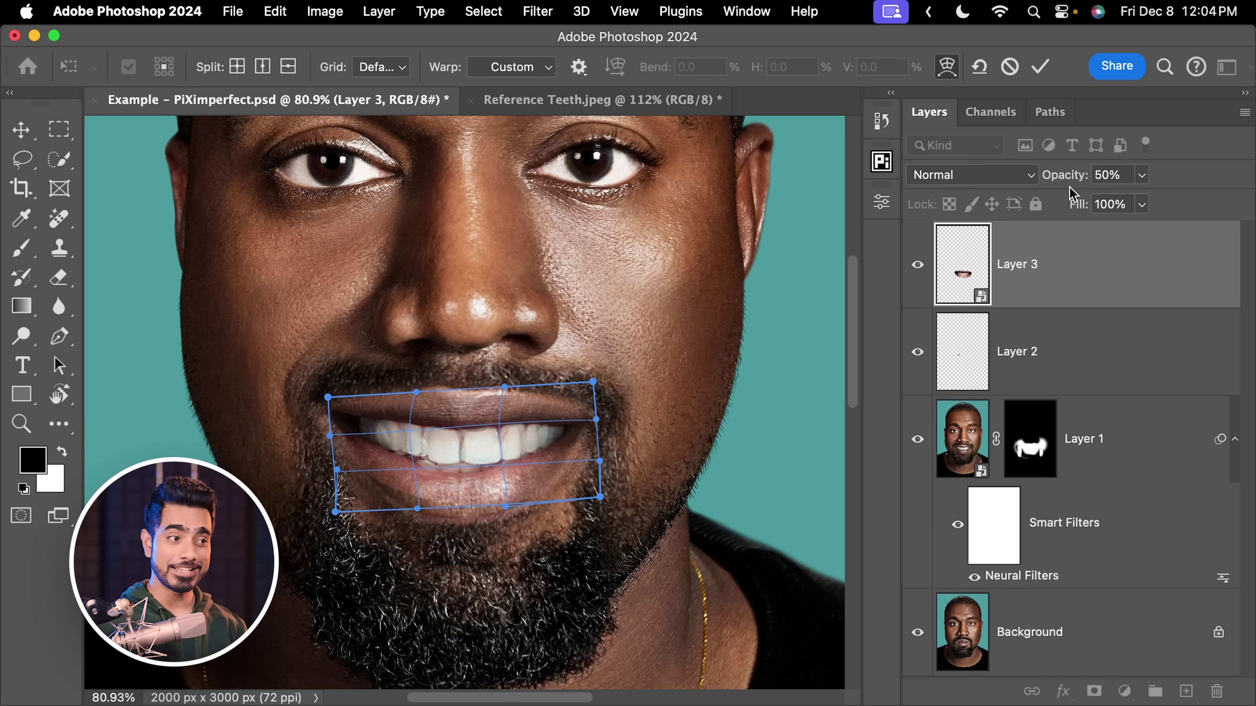
key(Return)
key(l)
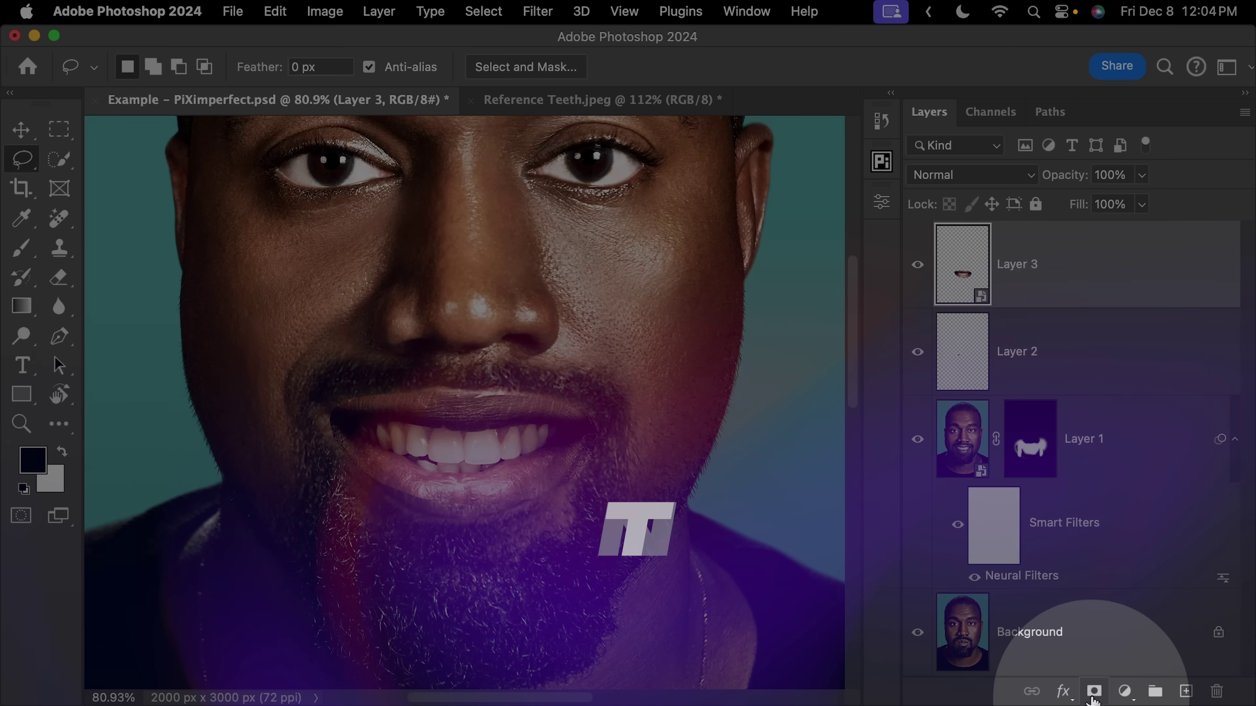
Add a layer mask to Layer 3 and paint black around the lips with a brush up to 200
click(1094, 691)
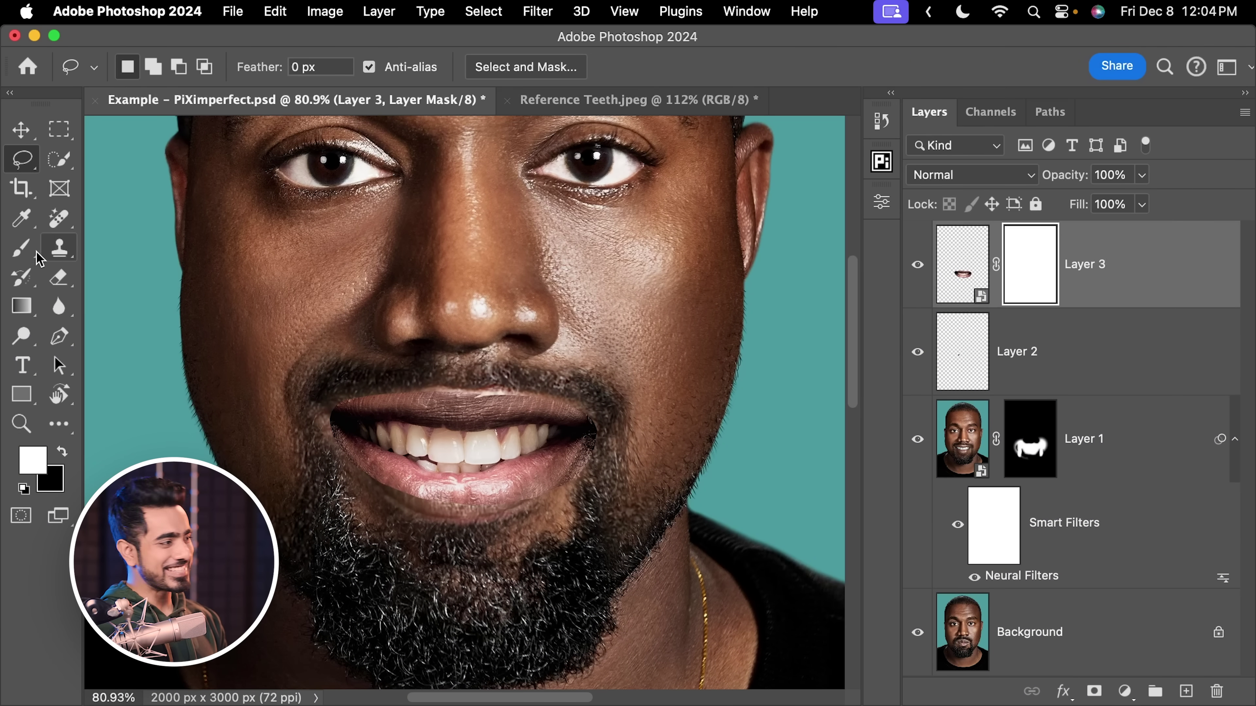
click(22, 250)
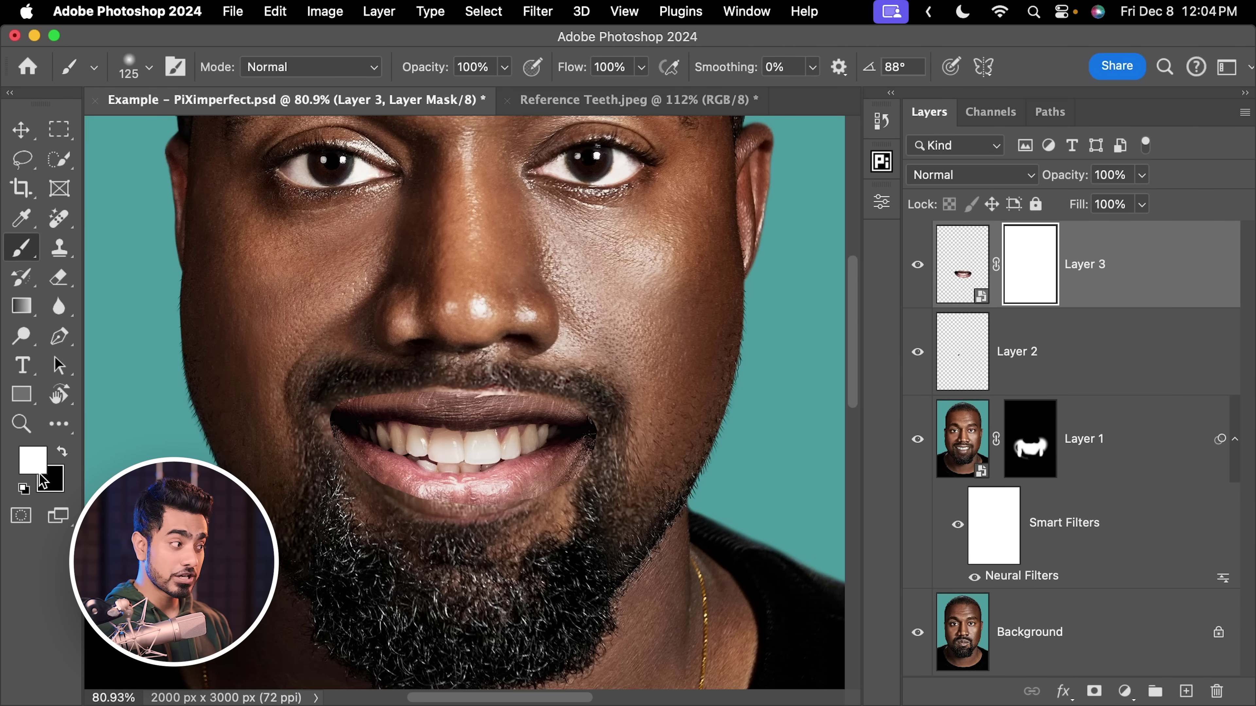
key(x)
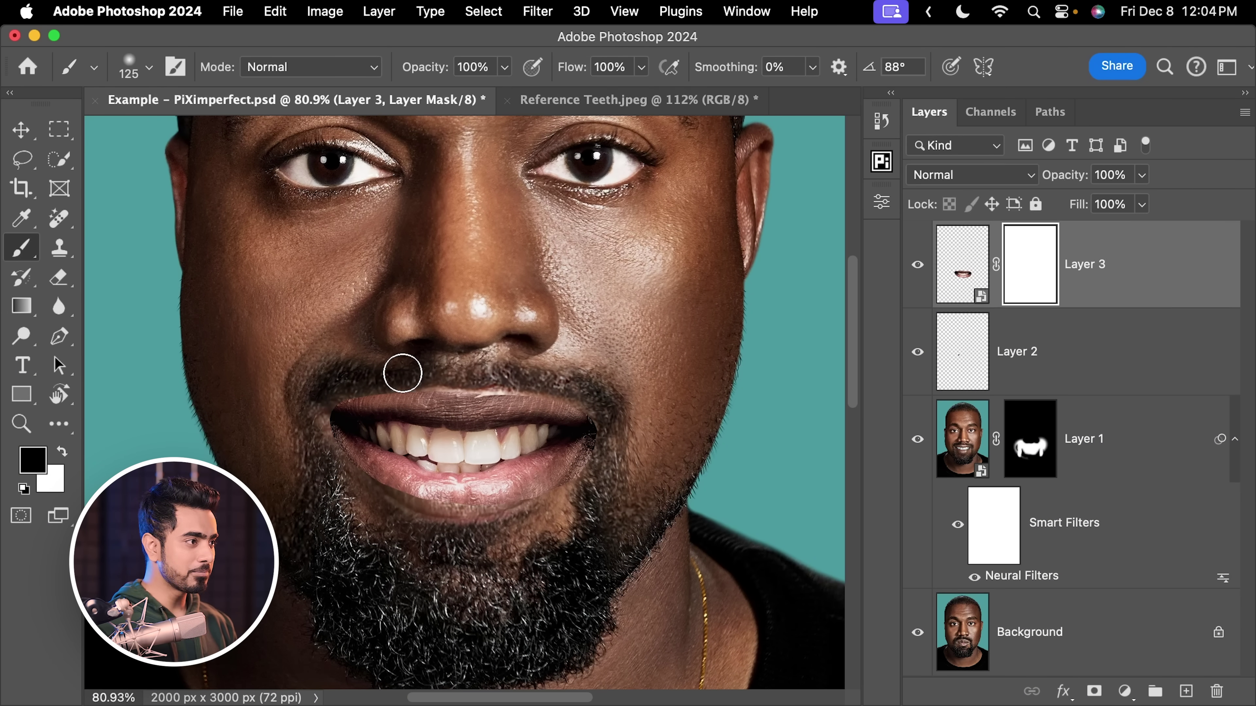
mouse_move(407, 373)
mouse_down()
mouse_move(497, 381)
mouse_move(395, 384)
mouse_up()
key(bracketright)
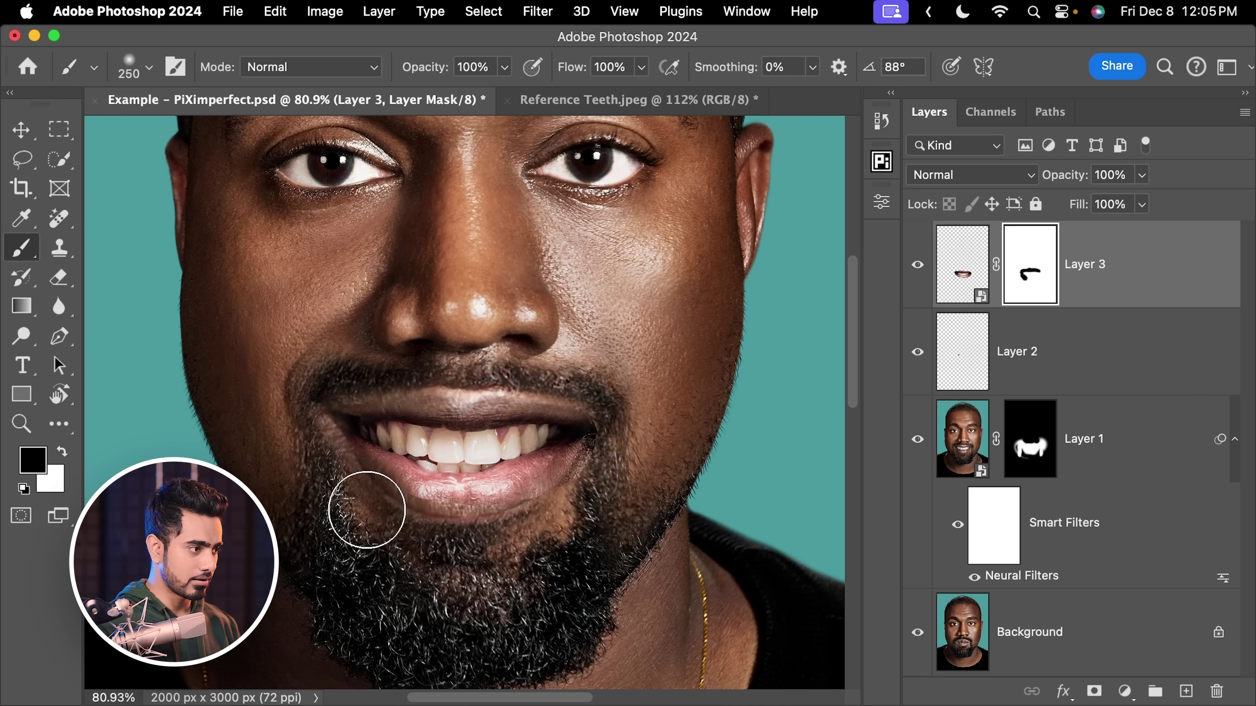
mouse_move(371, 516)
mouse_down()
mouse_move(428, 534)
mouse_move(524, 526)
mouse_move(553, 509)
mouse_move(610, 457)
mouse_move(562, 383)
mouse_up()
key(bracketleft)
key(bracketleft)
key(bracketleft)
key(bracketleft)
key(bracketleft)
key(bracketleft)
key(bracketleft)
key(bracketright)
key(bracketright)
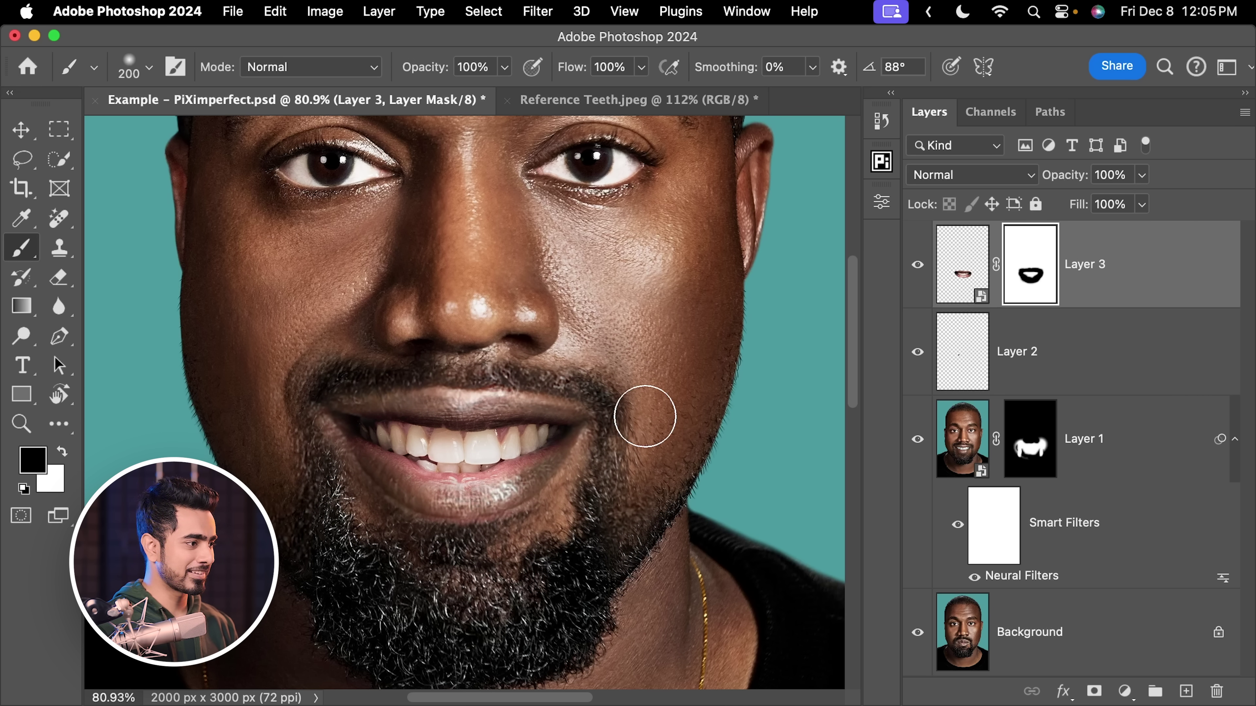
alt+super+click(665, 315)
scroll(642, 356, up, 2)
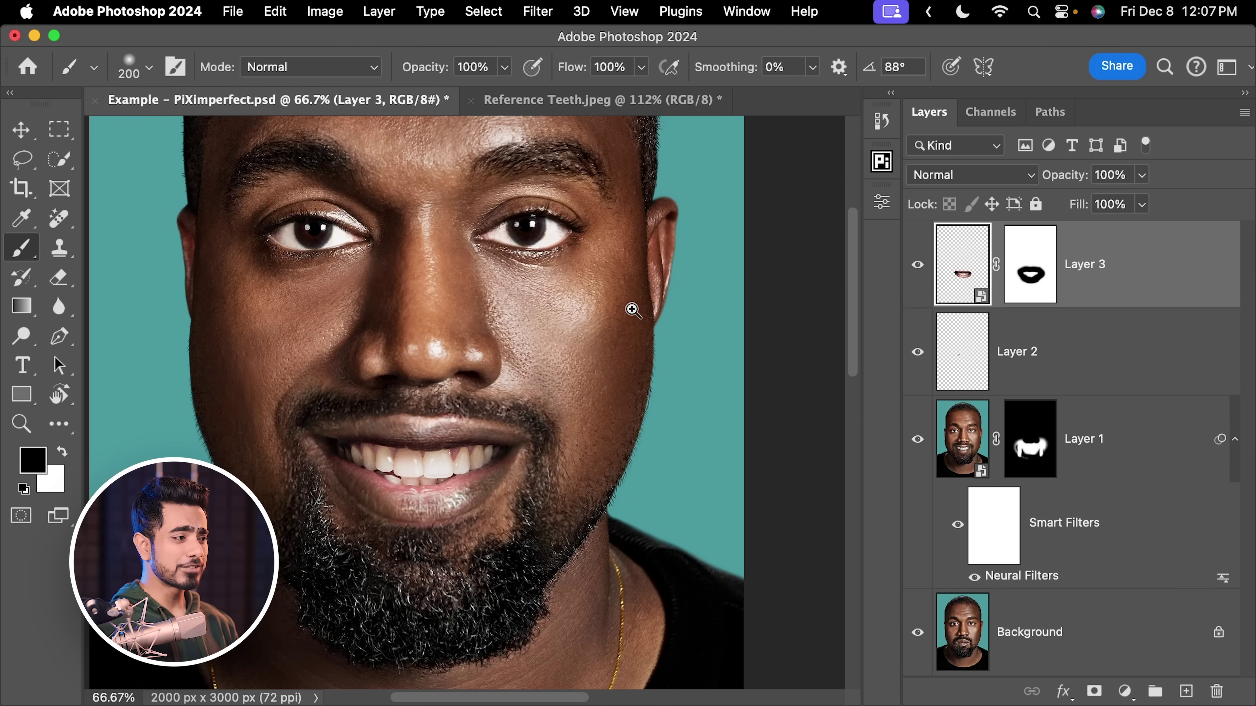
Add a Curves adjustment clipped to Layer 3, pulling the white point left and lifting input 140 to 158
scroll(630, 302, down, 5)
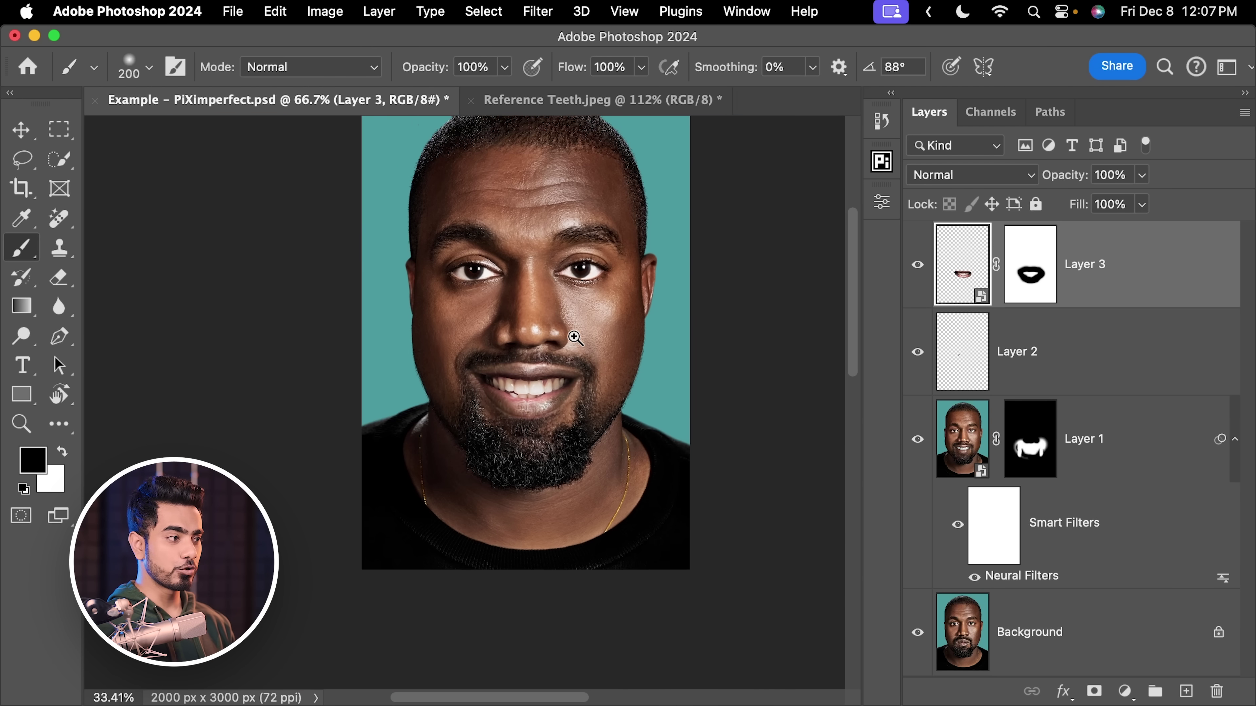
drag(624, 305, 587, 347)
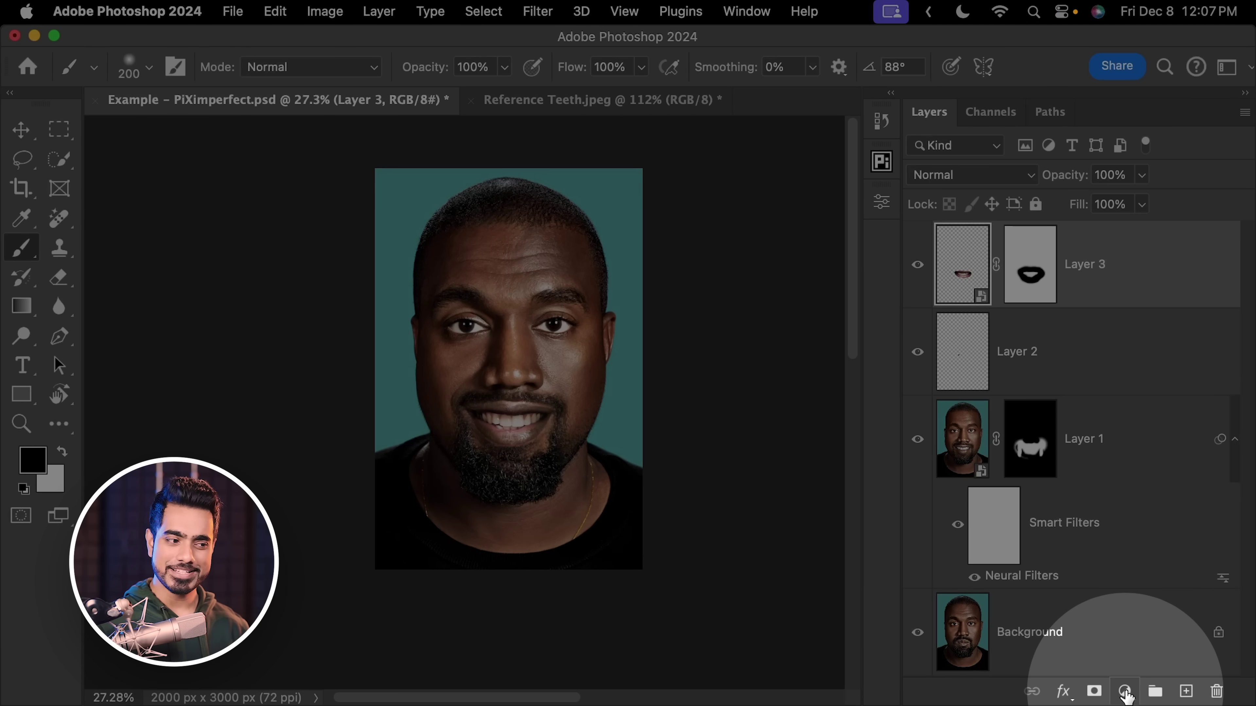
click(1126, 691)
click(1142, 451)
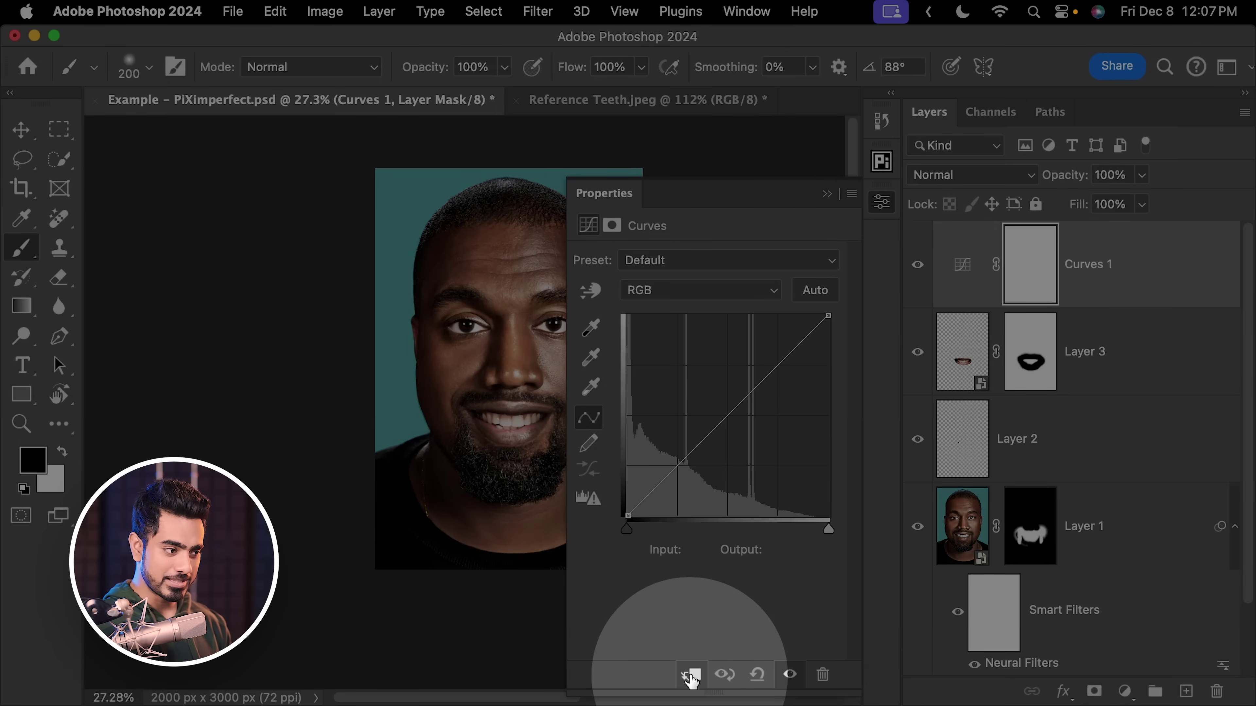
click(691, 674)
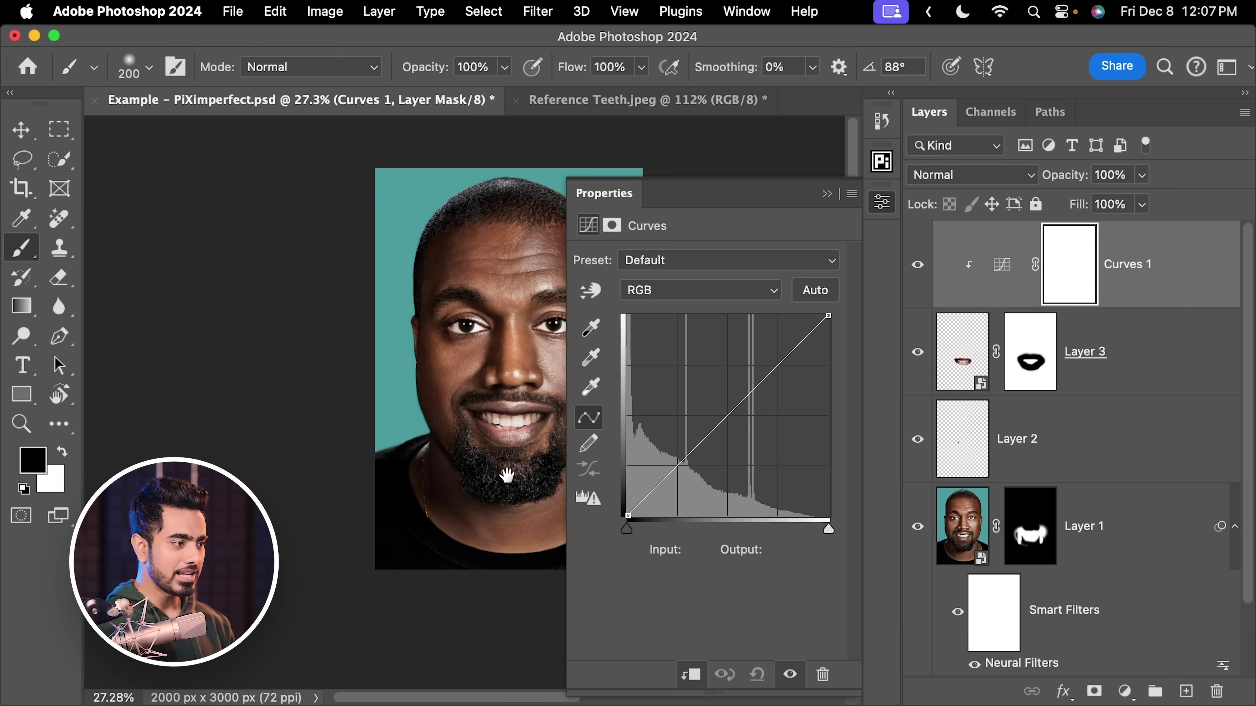
drag(492, 466, 422, 473)
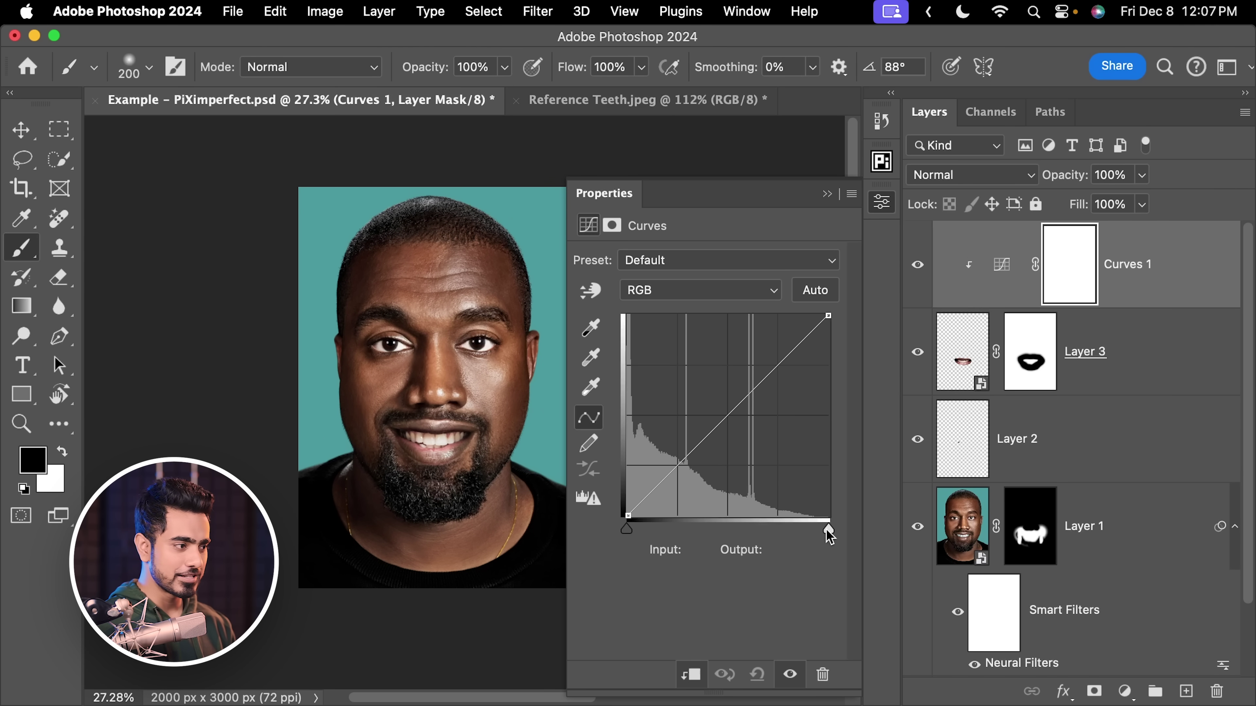
mouse_move(827, 532)
mouse_down()
mouse_move(810, 532)
mouse_move(821, 536)
mouse_up()
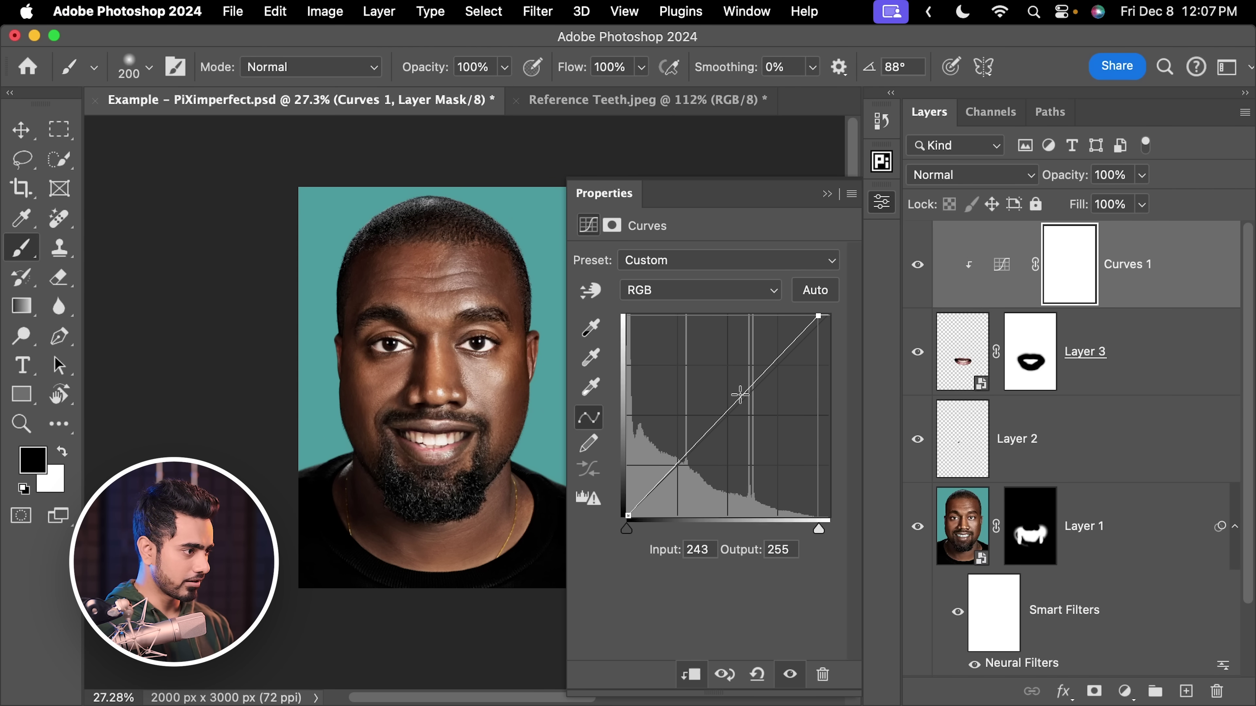
drag(740, 394, 737, 391)
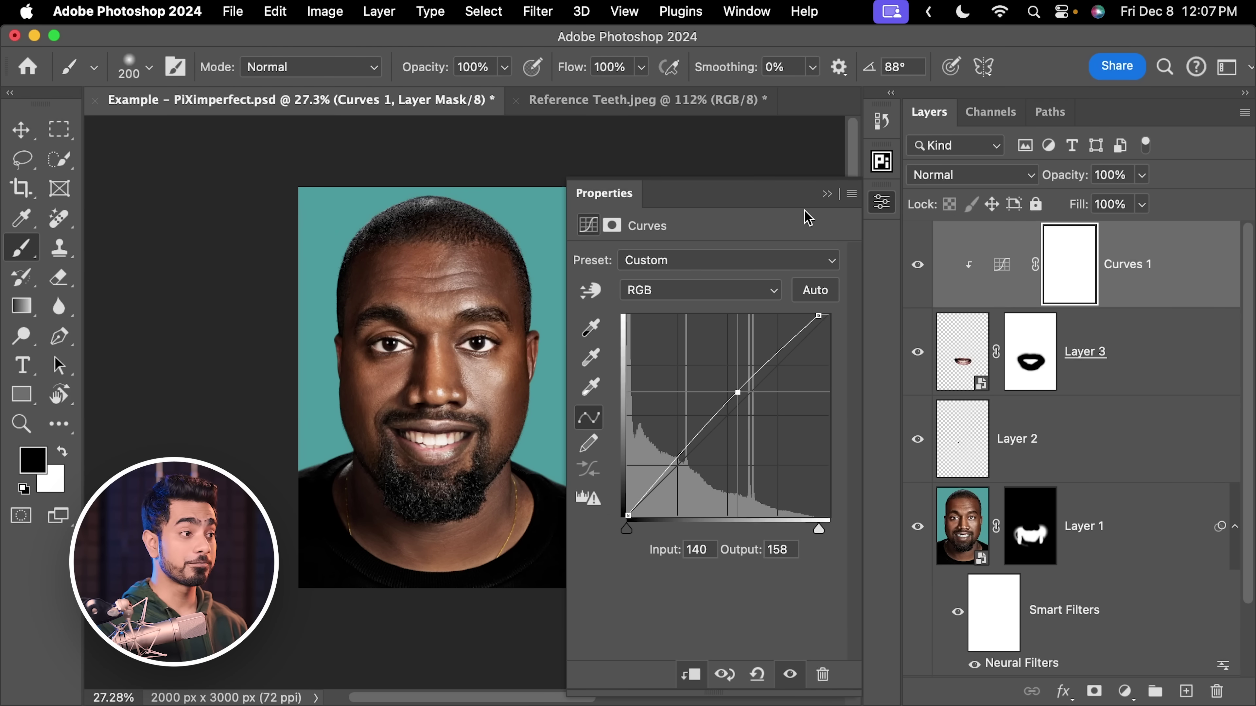
click(827, 194)
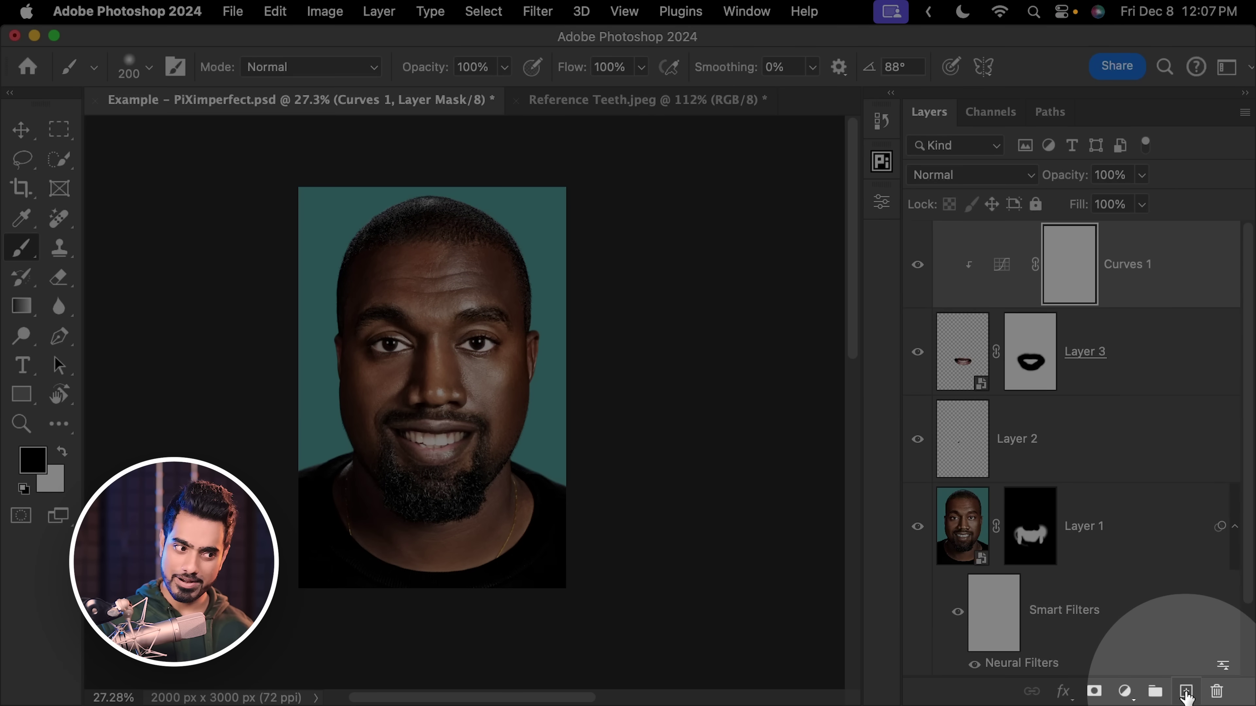
Create Layer 4 in Soft Light mode and set up a small white brush over the mouth
click(1185, 690)
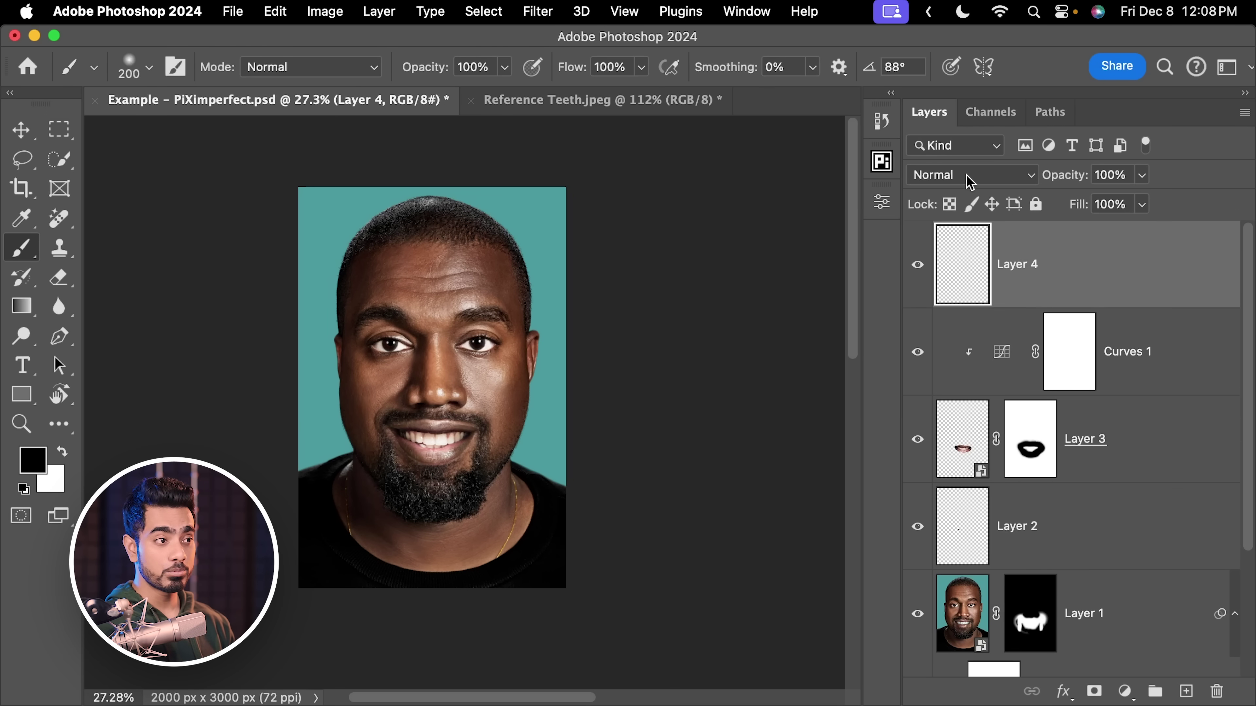
click(969, 179)
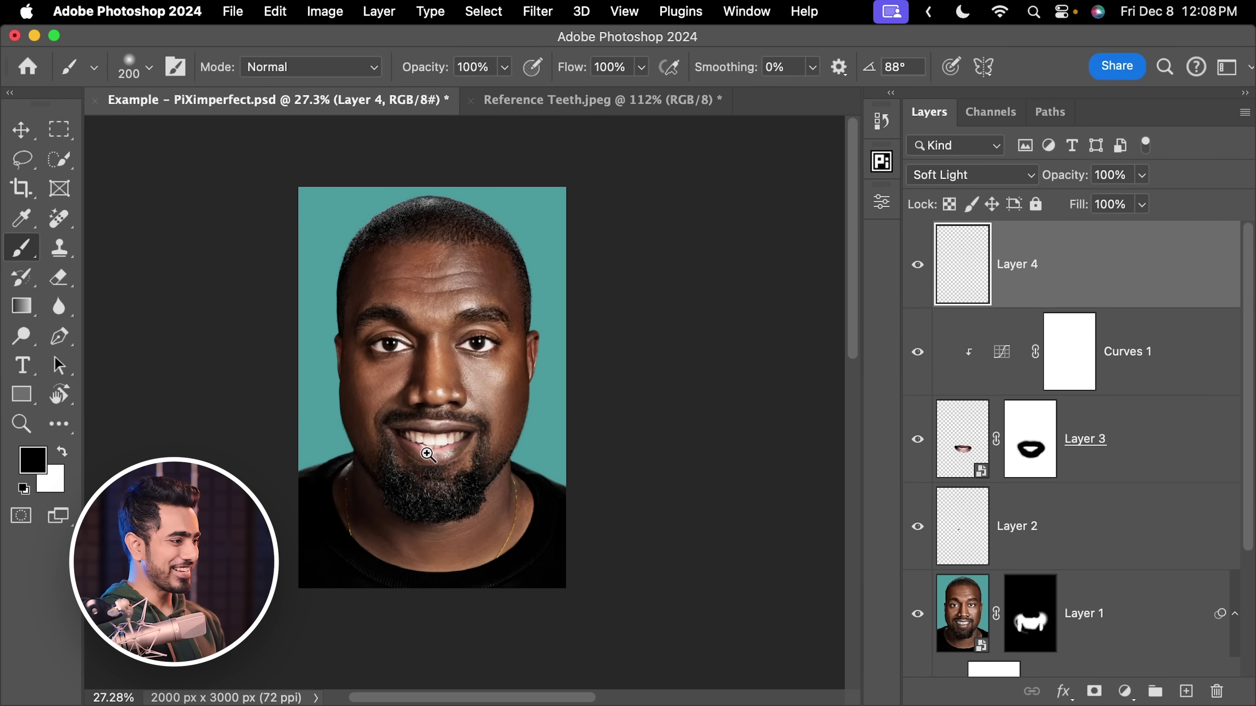
drag(426, 453, 505, 393)
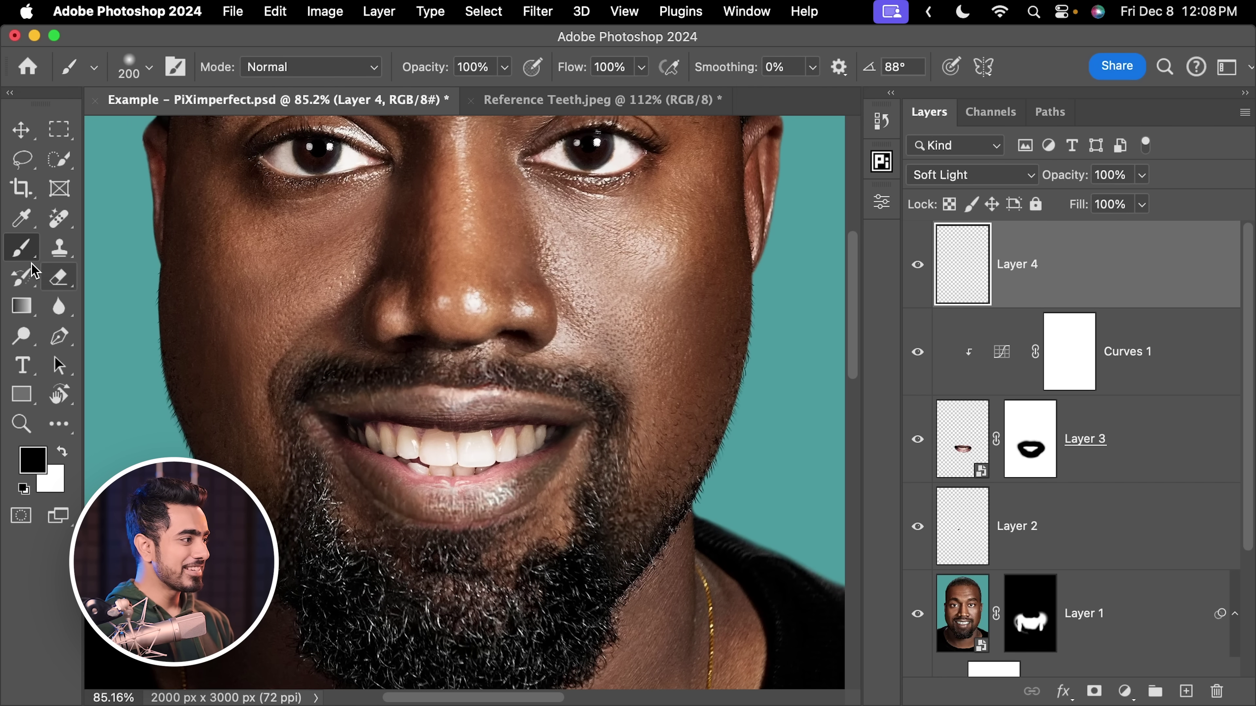
key(bracketleft)
key(bracketleft)
key(bracketleft)
key(bracketleft)
key(bracketleft)
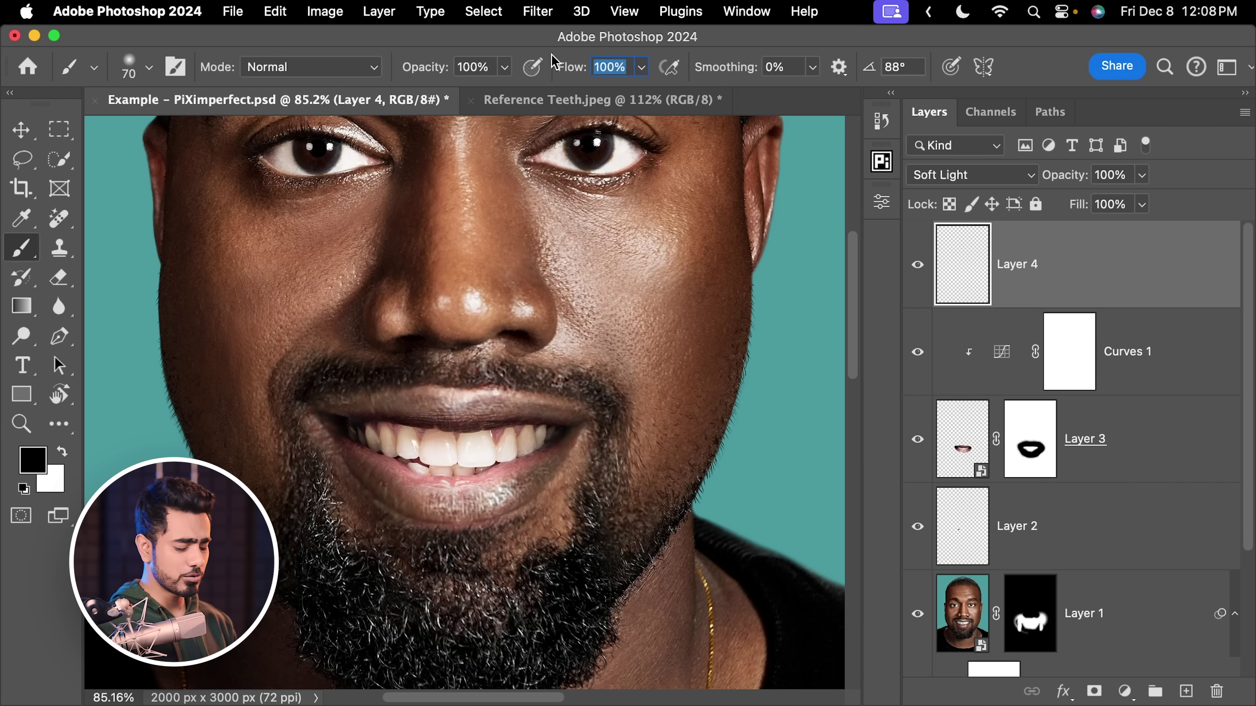
key(bracketleft)
key(bracketleft)
key(x)
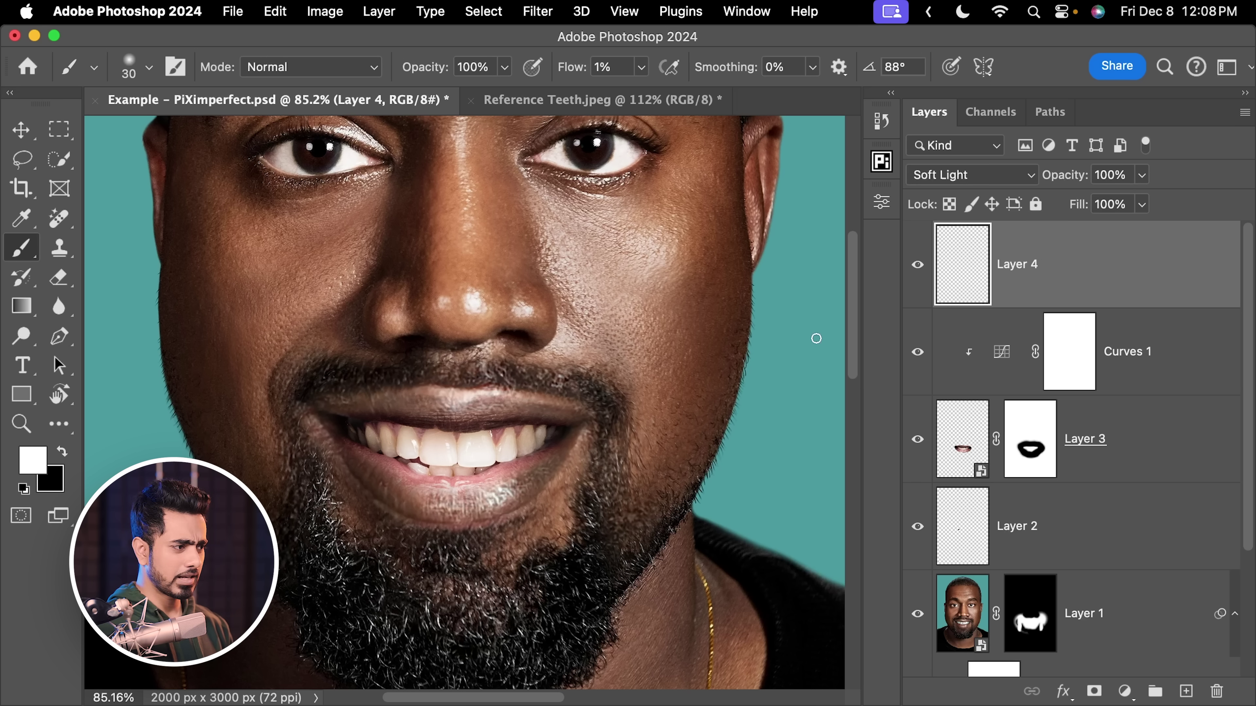
Toggle Layer 4 and Curves 1 off and back on to compare the teeth
click(918, 267)
click(917, 269)
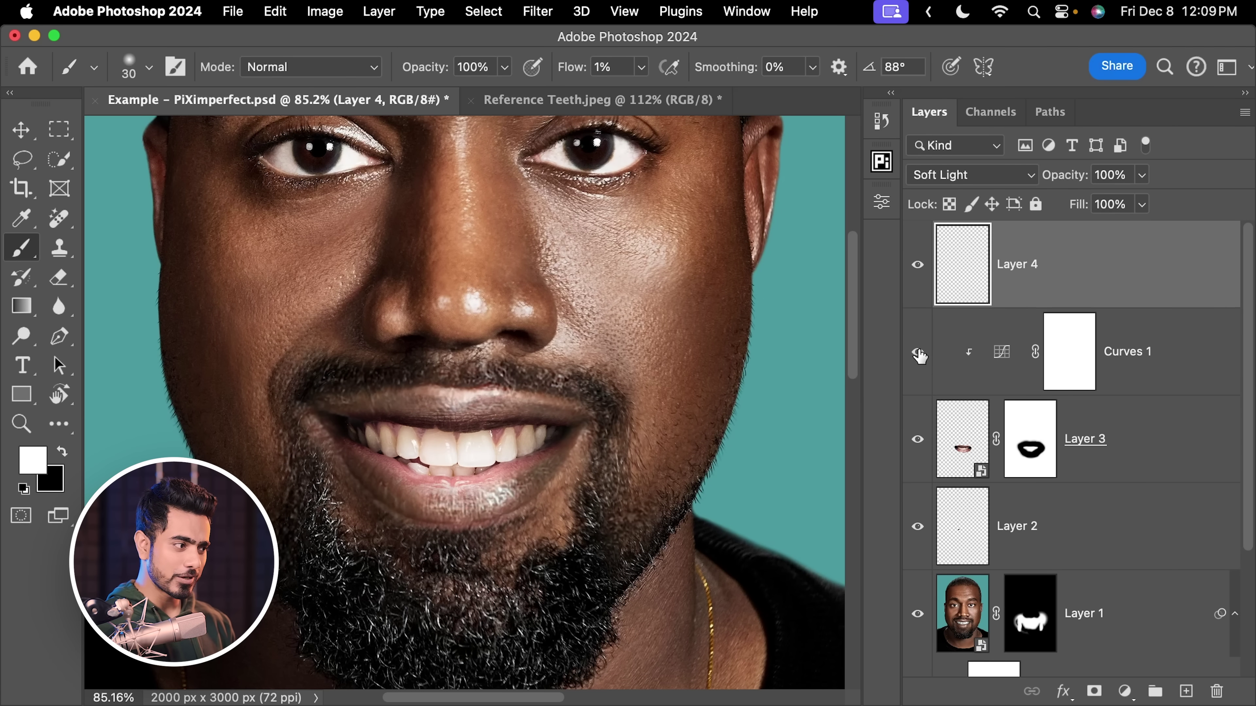
click(919, 354)
click(919, 353)
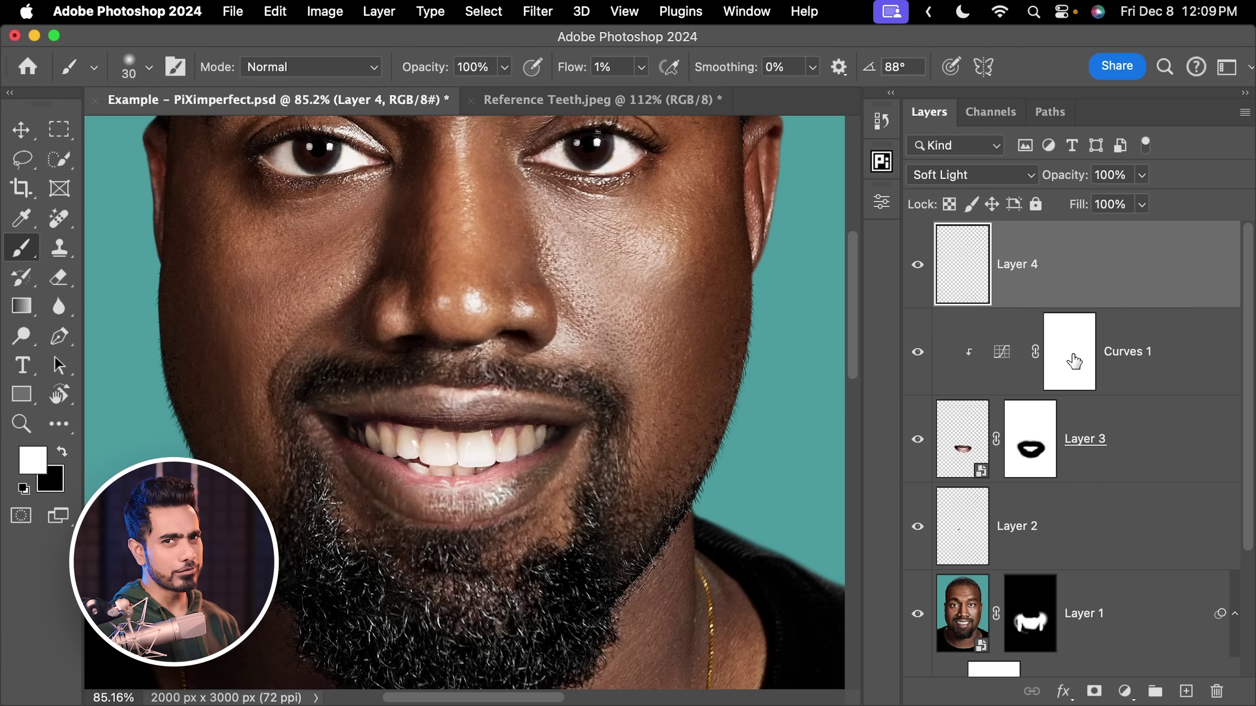
Paint black on the Curves 1 mask over the mouth corner and upper lip, then fit to screen
click(1071, 359)
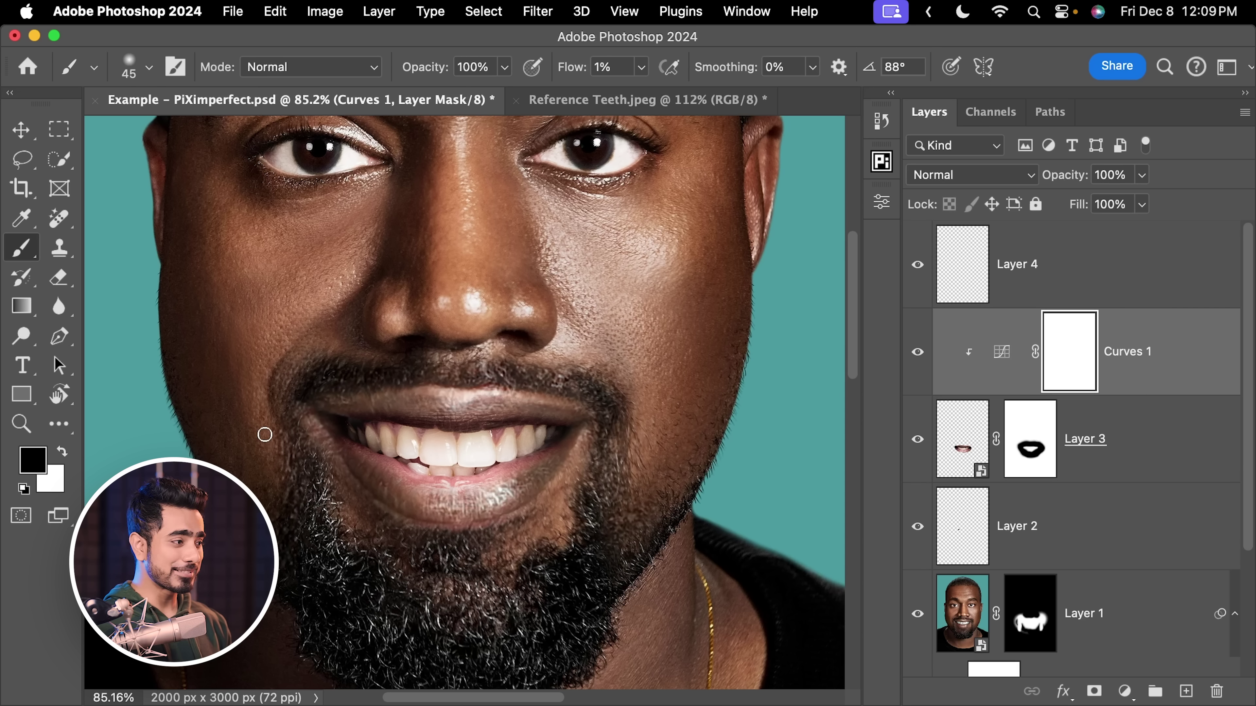
key(bracketright)
key(bracketright)
key(bracketright)
key(bracketright)
key(bracketright)
key(bracketright)
key(bracketright)
key(bracketright)
key(bracketright)
key(bracketright)
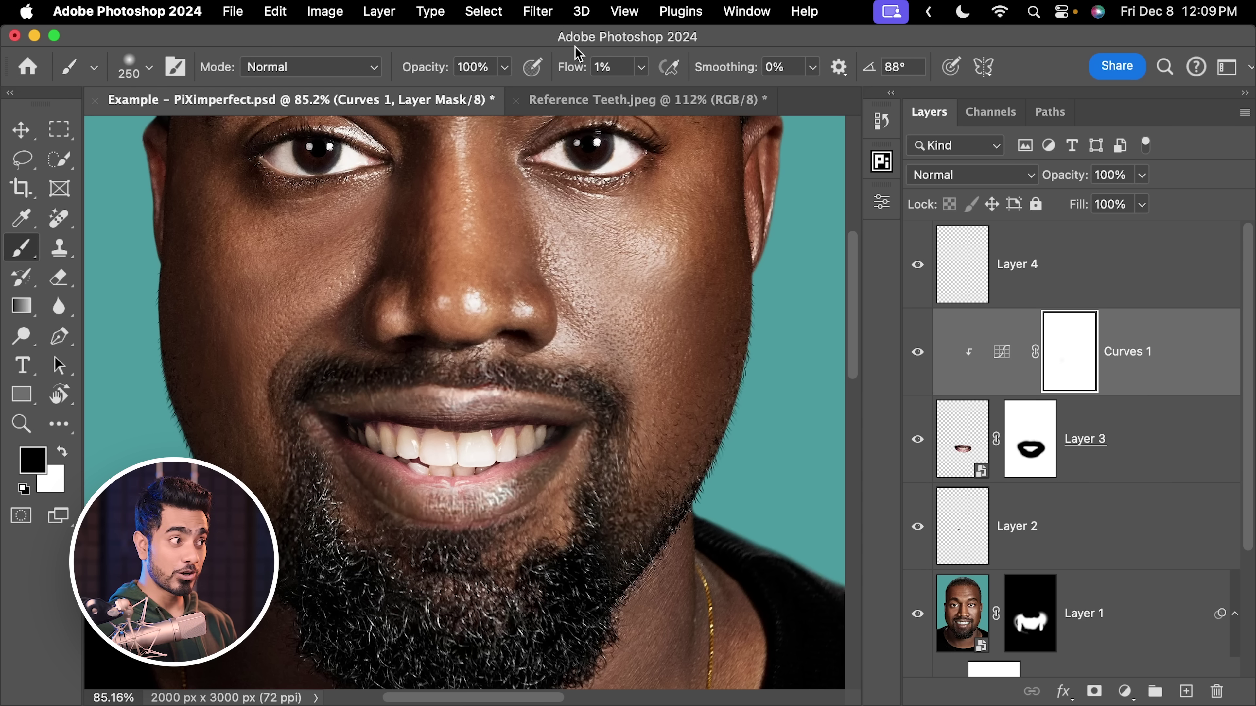
key(bracketright)
click(342, 462)
key(bracketleft)
key(bracketleft)
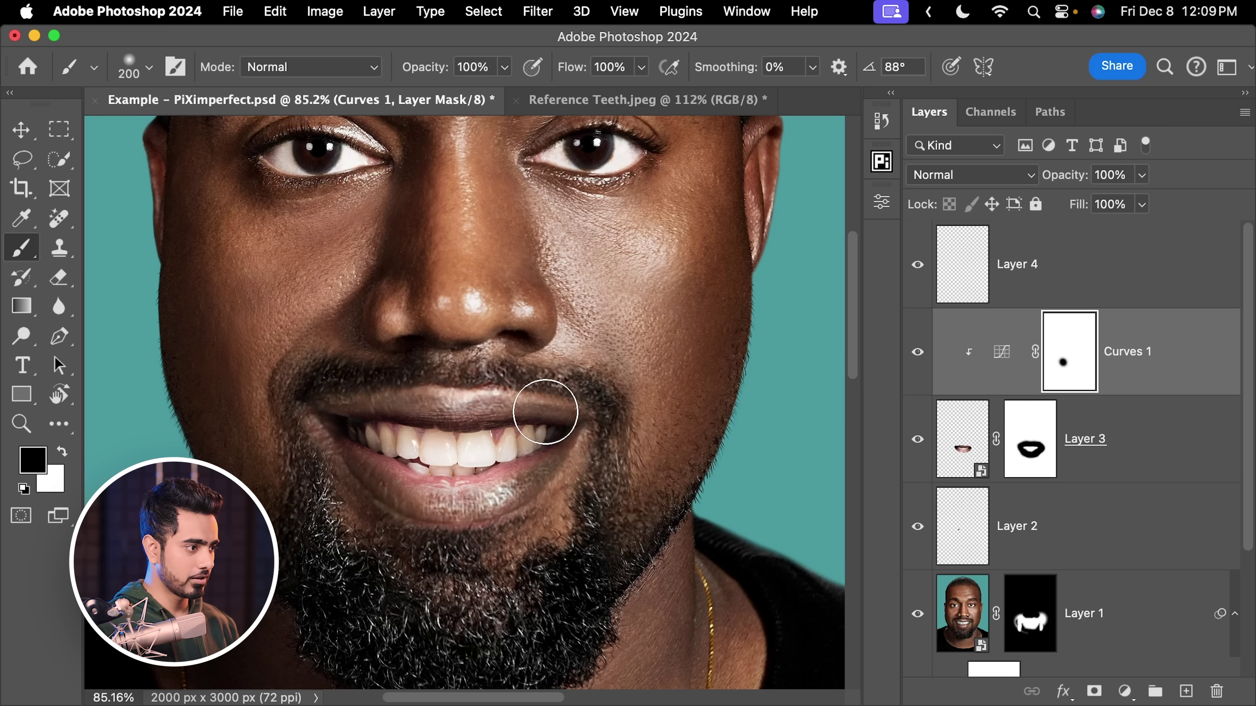
drag(401, 384, 380, 384)
key(super+0)
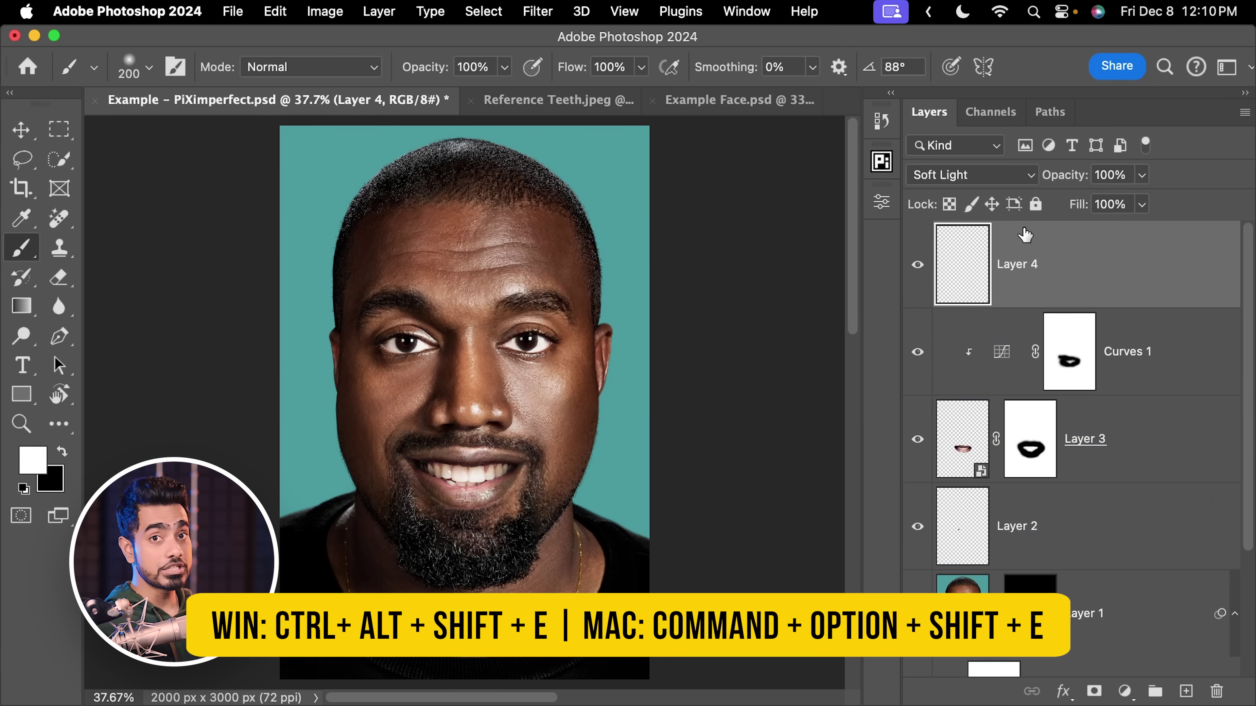
Stamp all visible layers into Layer 5 and convert it for smart filters
key(super+alt+shift+e)
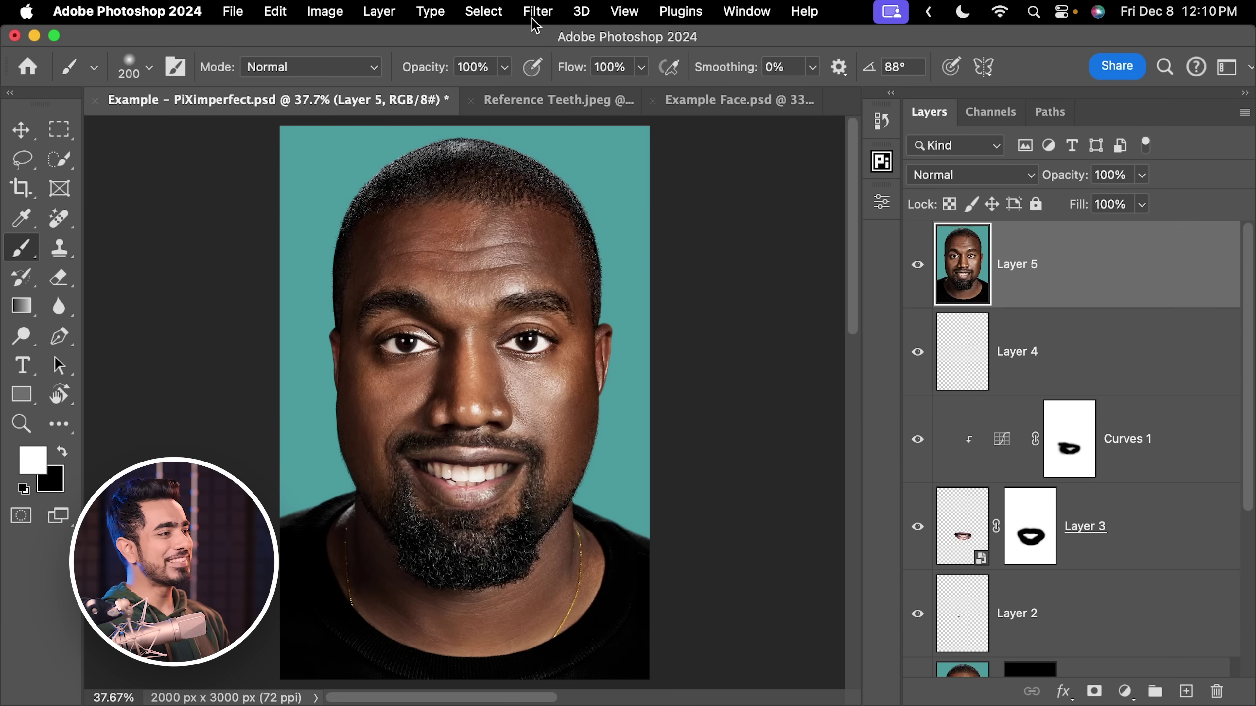
click(536, 14)
click(565, 75)
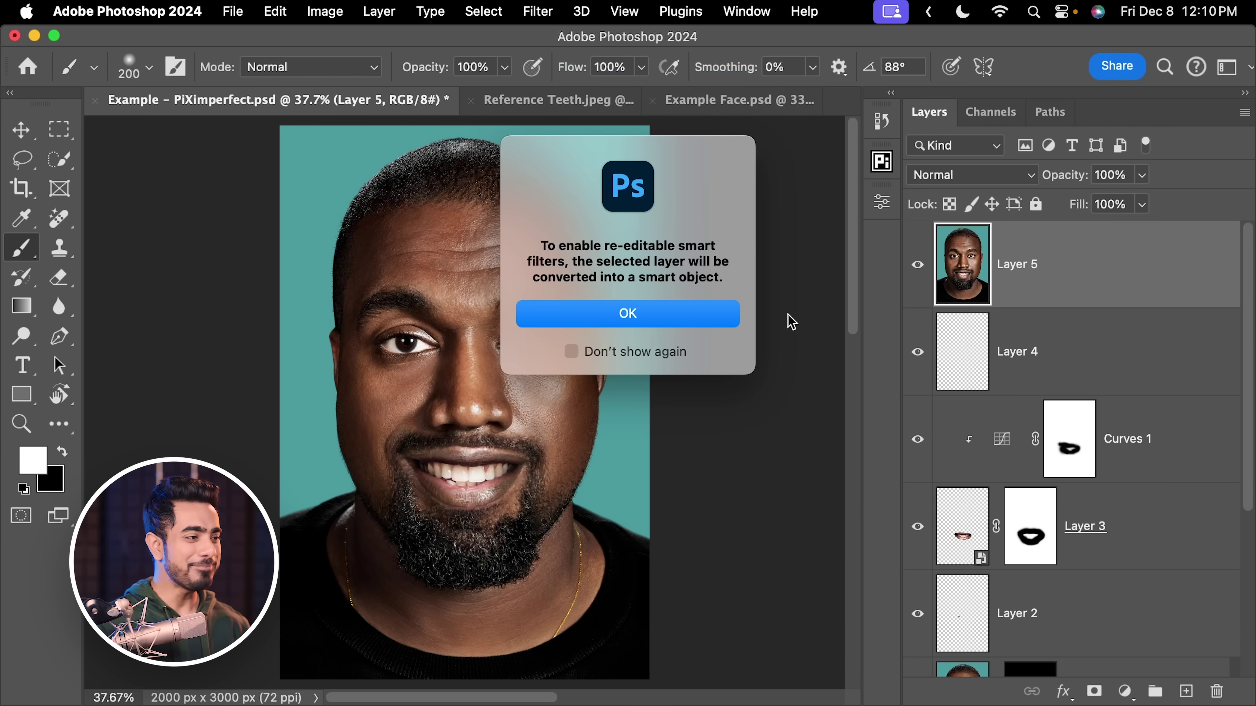
click(700, 321)
Start Liquify on Layer 5 with the warp brush reduced to 250
click(537, 14)
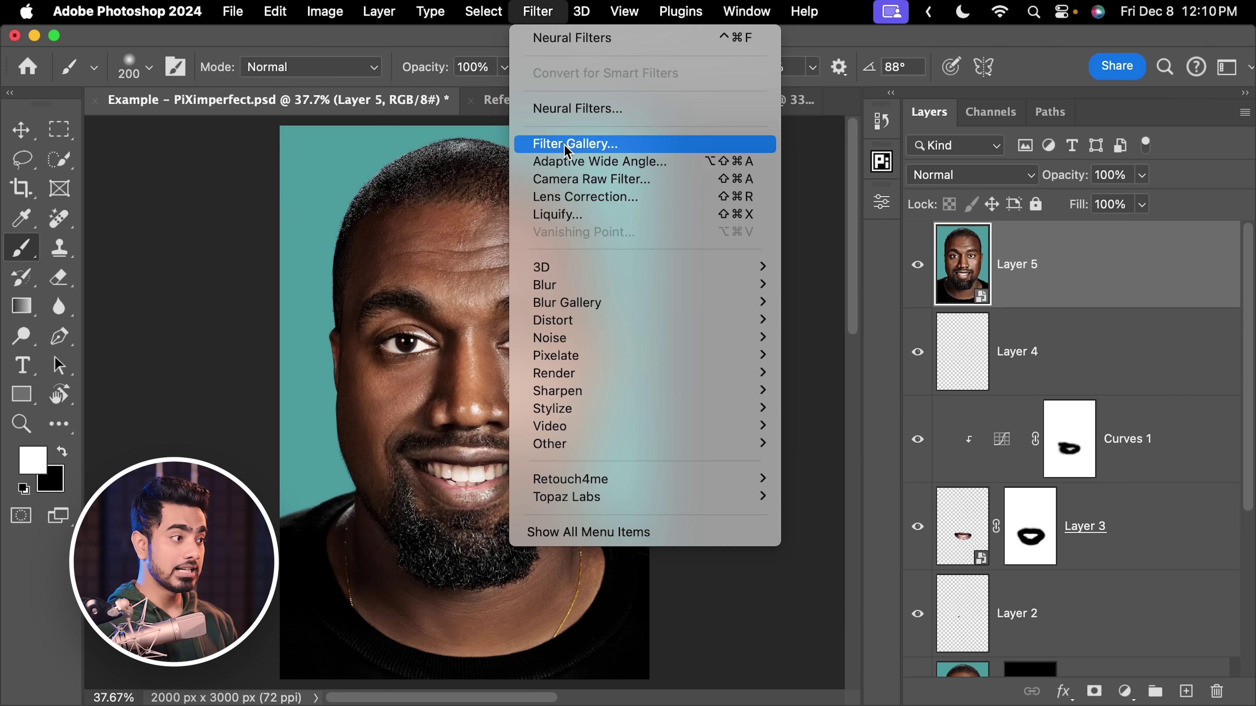
click(563, 215)
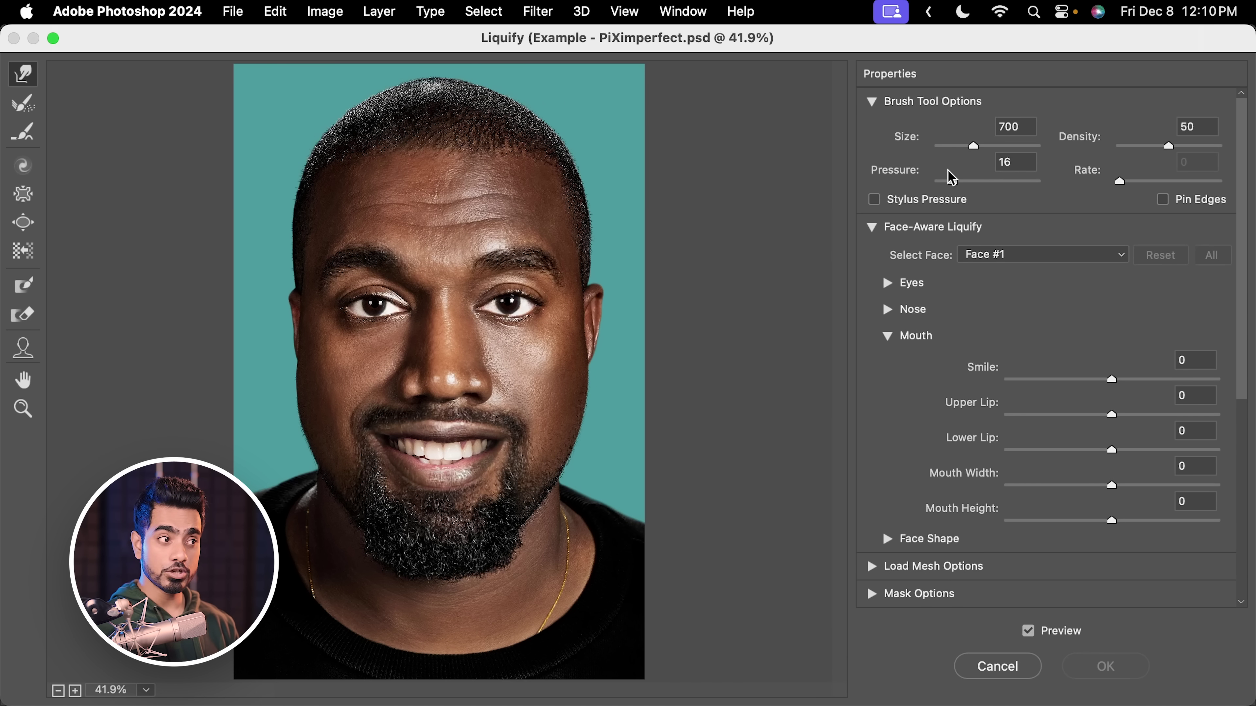
key(bracketleft)
key(bracketleft)
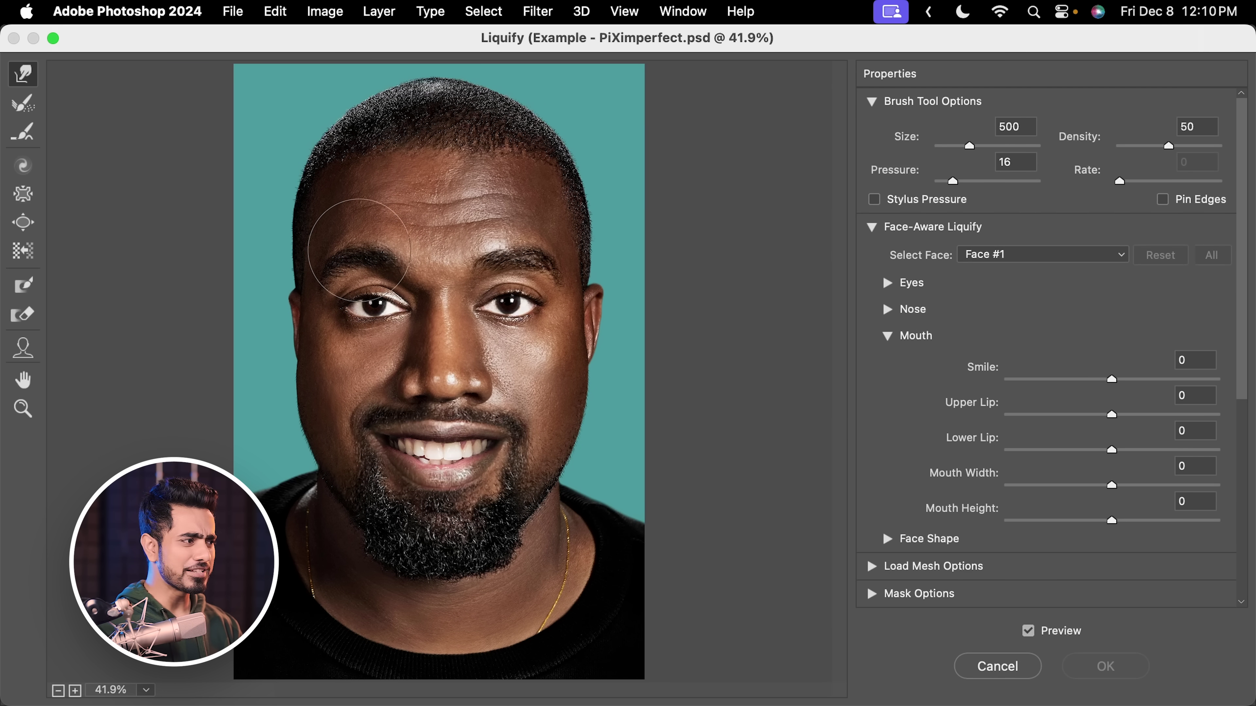
key(bracketleft)
key(bracketleft)
key(bracketleft)
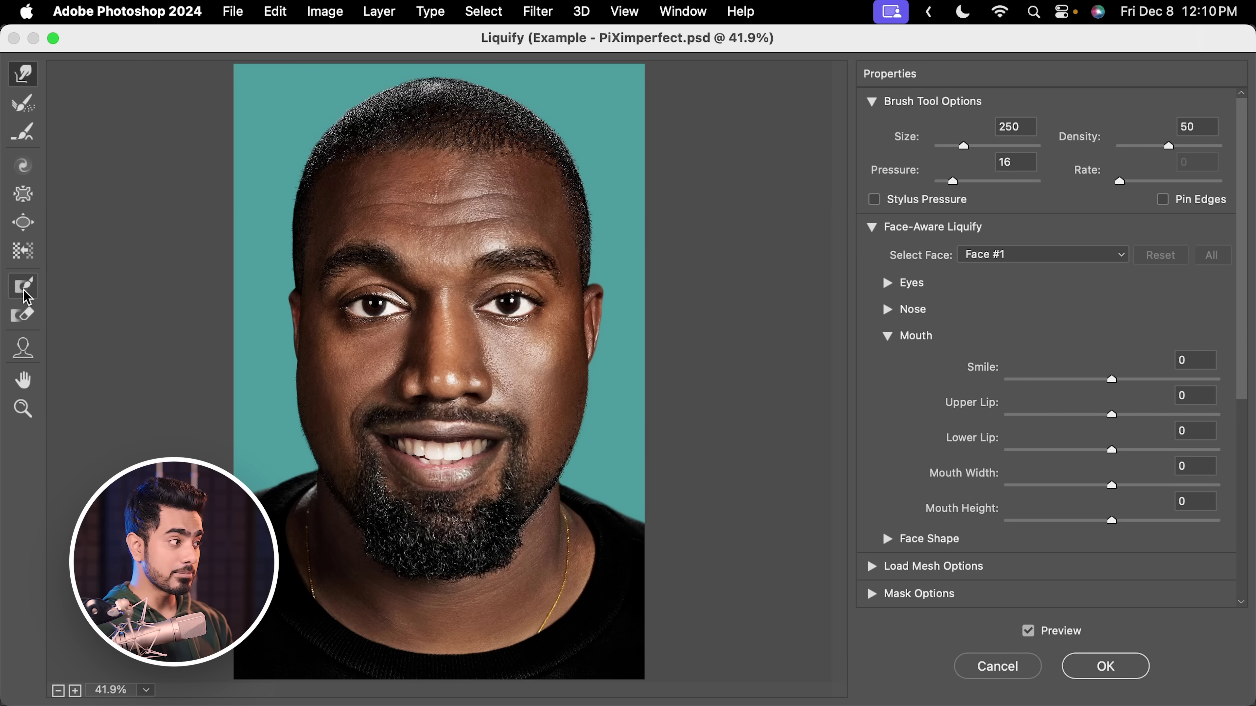
Freeze both eyes and push the eyebrows with the Forward Warp brush at sizes 400–600
click(25, 287)
drag(355, 309, 370, 303)
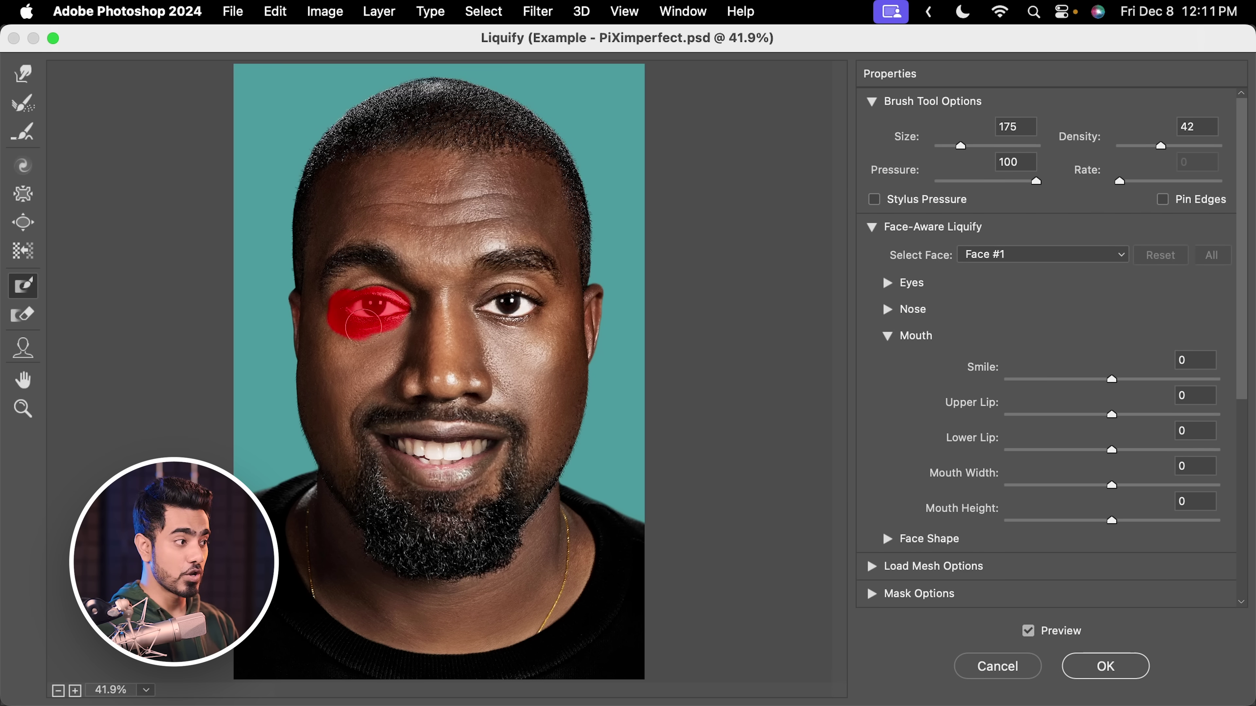
mouse_move(507, 305)
mouse_down()
mouse_move(487, 304)
mouse_move(528, 307)
mouse_up()
click(23, 74)
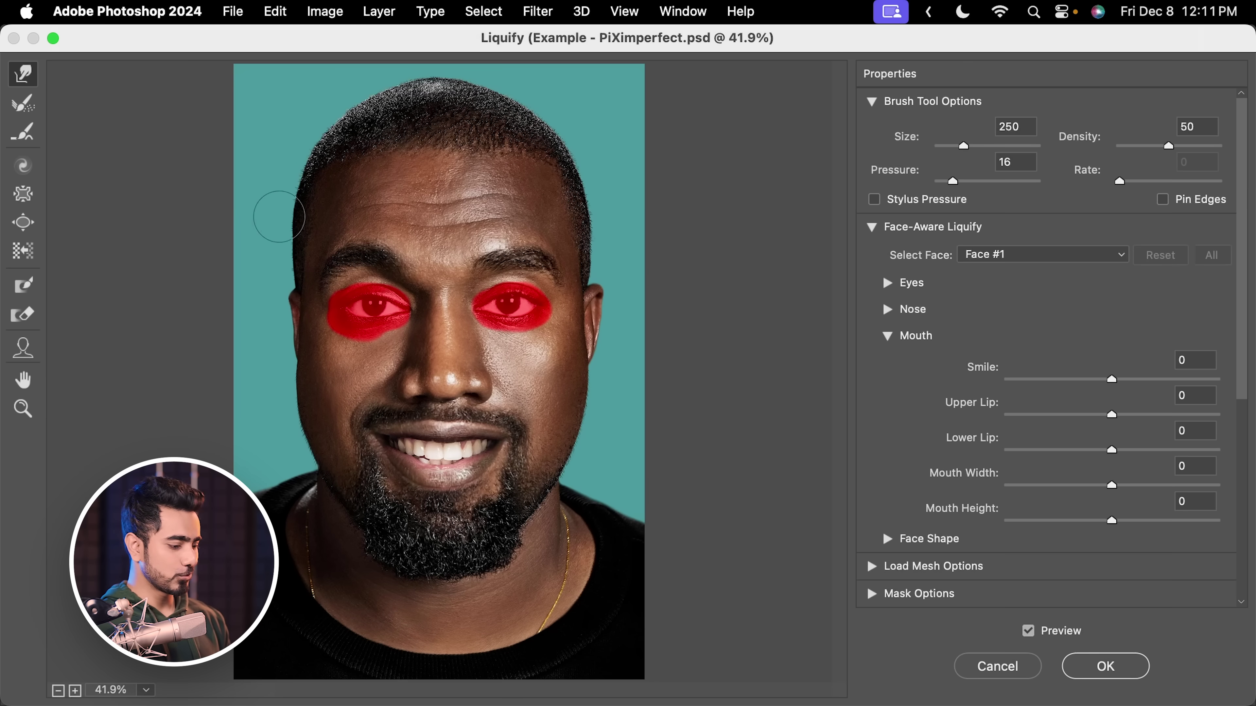
key(bracketright)
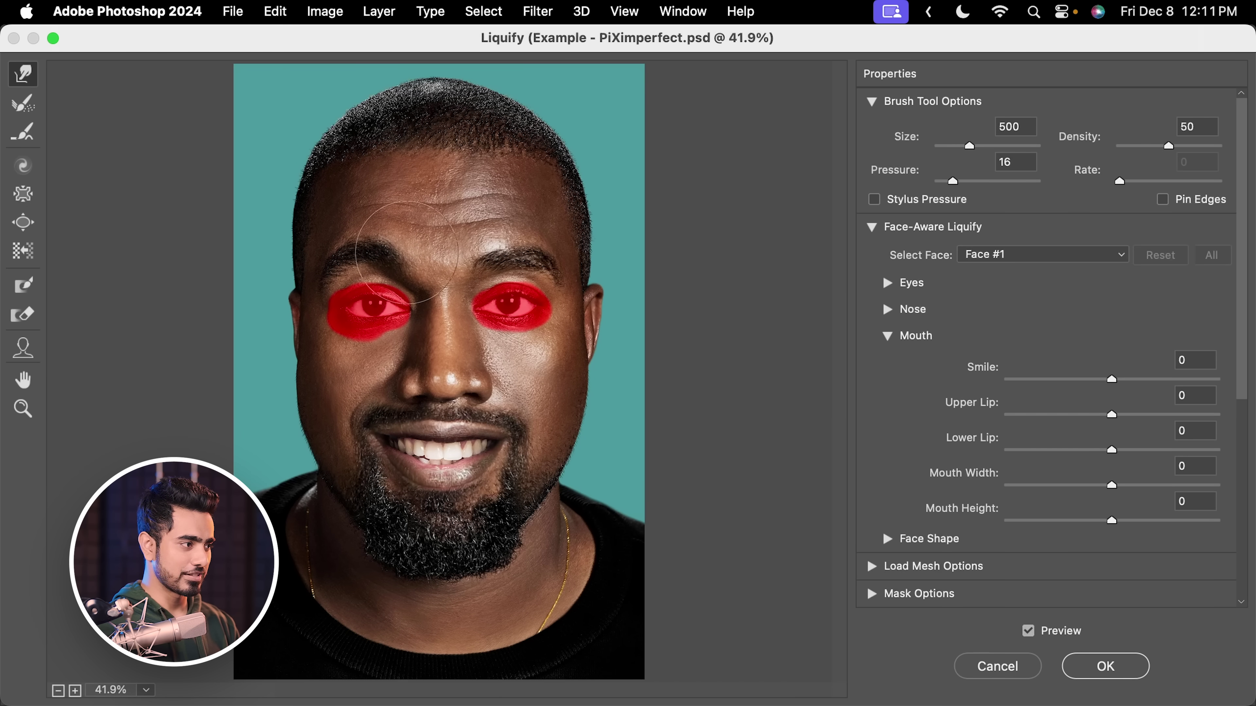
key(bracketleft)
key(bracketleft)
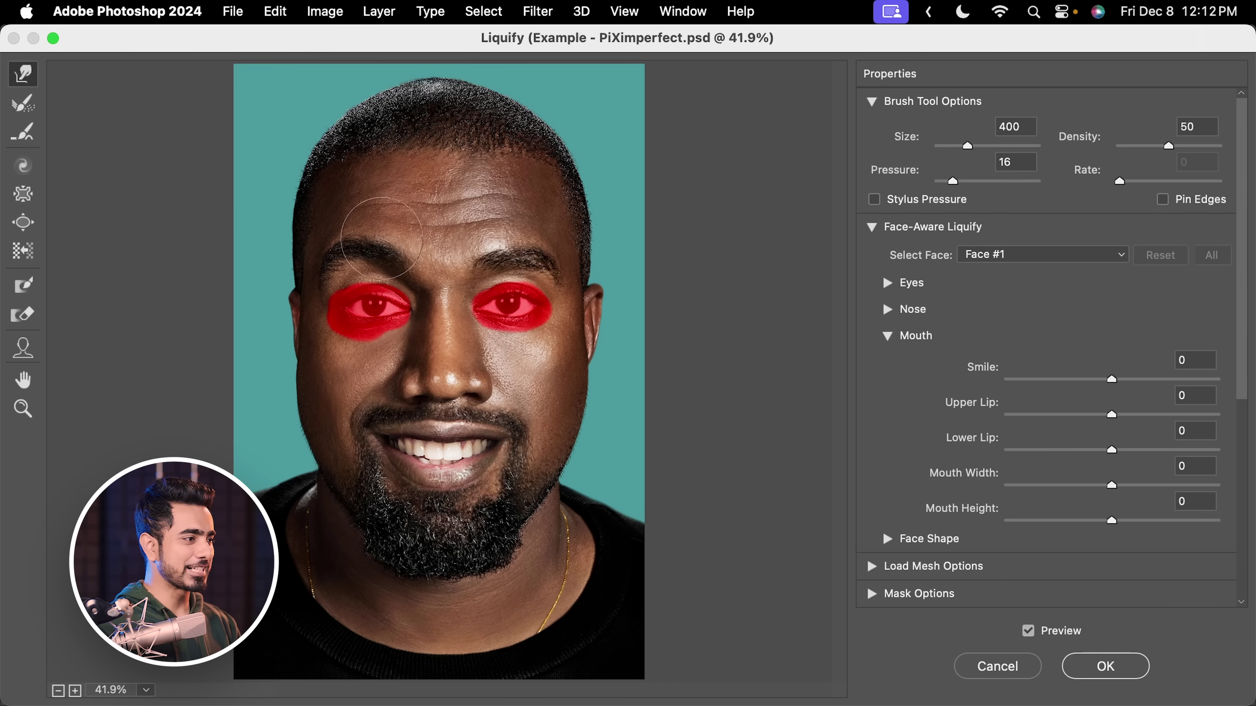
key(bracketright)
key(bracketright)
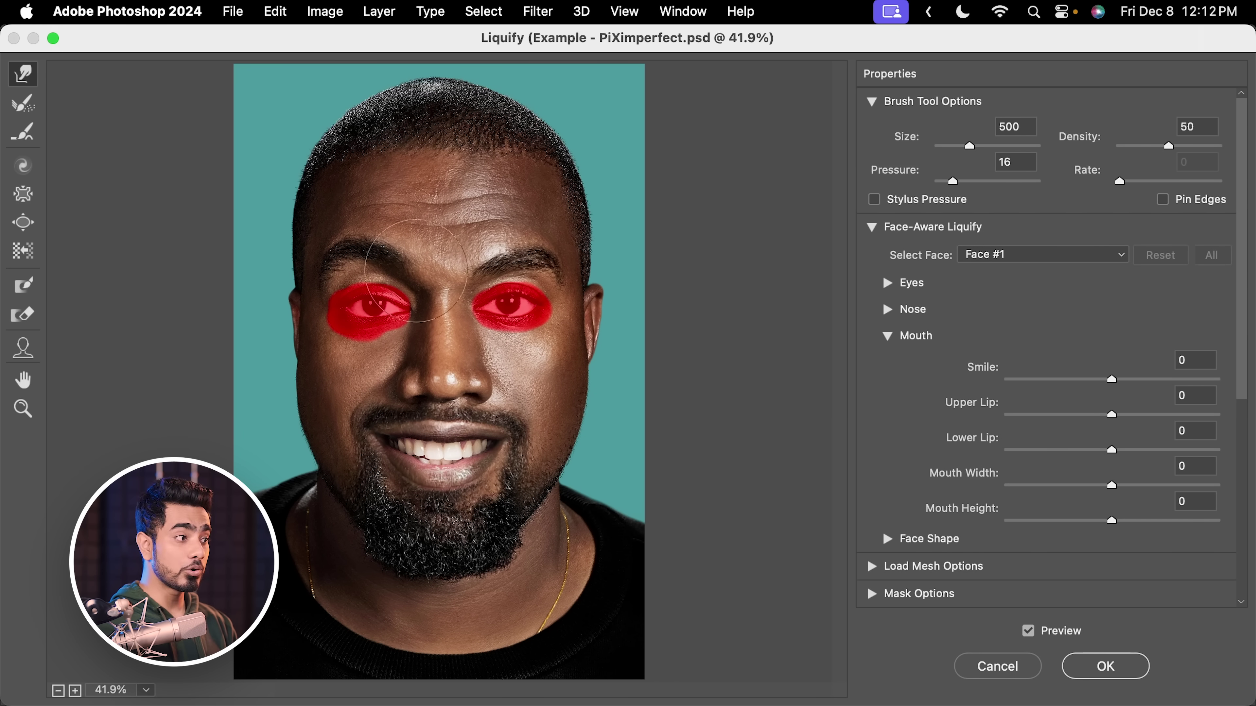
key(bracketright)
key(bracketright)
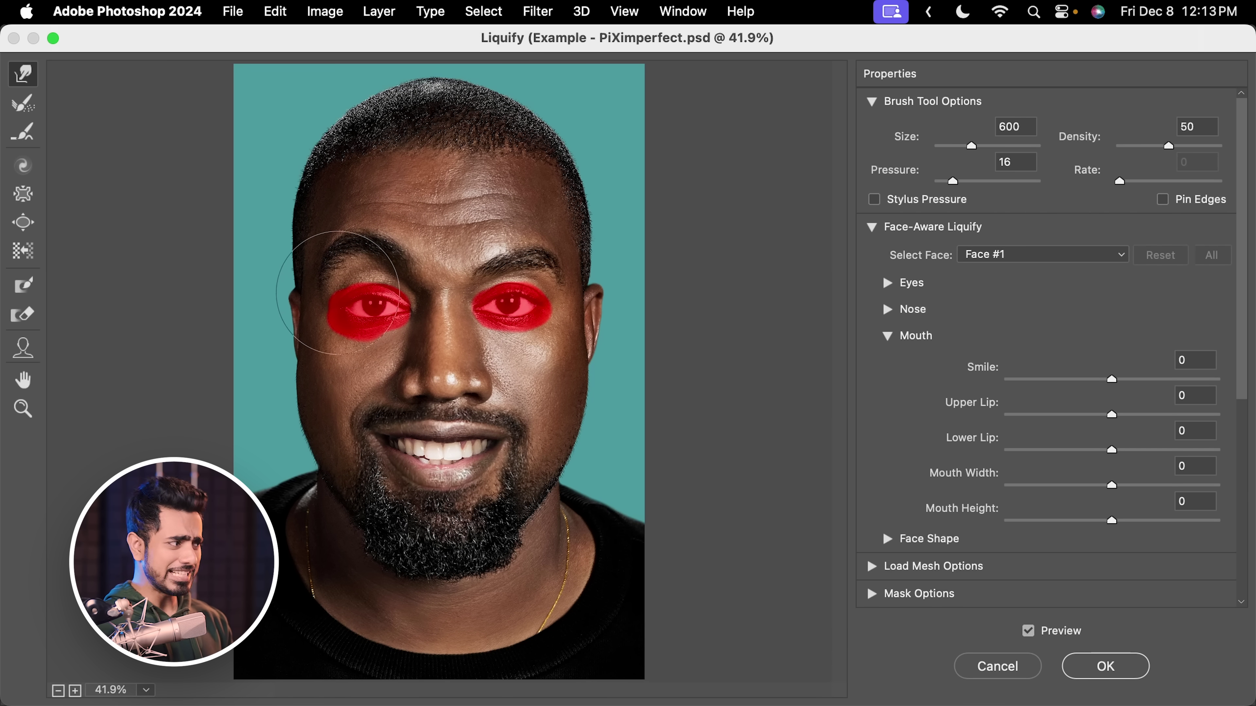
Thaw the freeze mask off both eyes with a size 200 brush
click(29, 327)
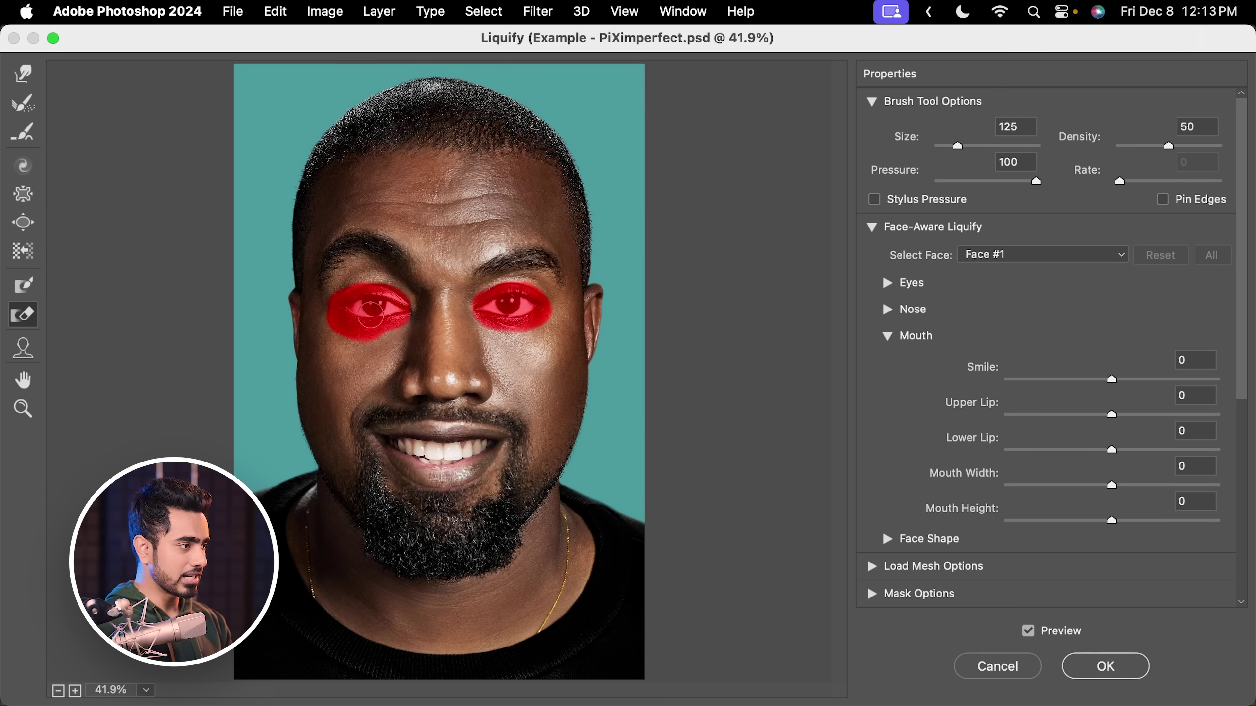
key(bracketright)
mouse_move(338, 297)
mouse_down()
mouse_move(397, 293)
mouse_move(381, 316)
mouse_move(410, 316)
mouse_move(370, 341)
mouse_move(443, 306)
mouse_move(505, 304)
mouse_move(529, 324)
mouse_up()
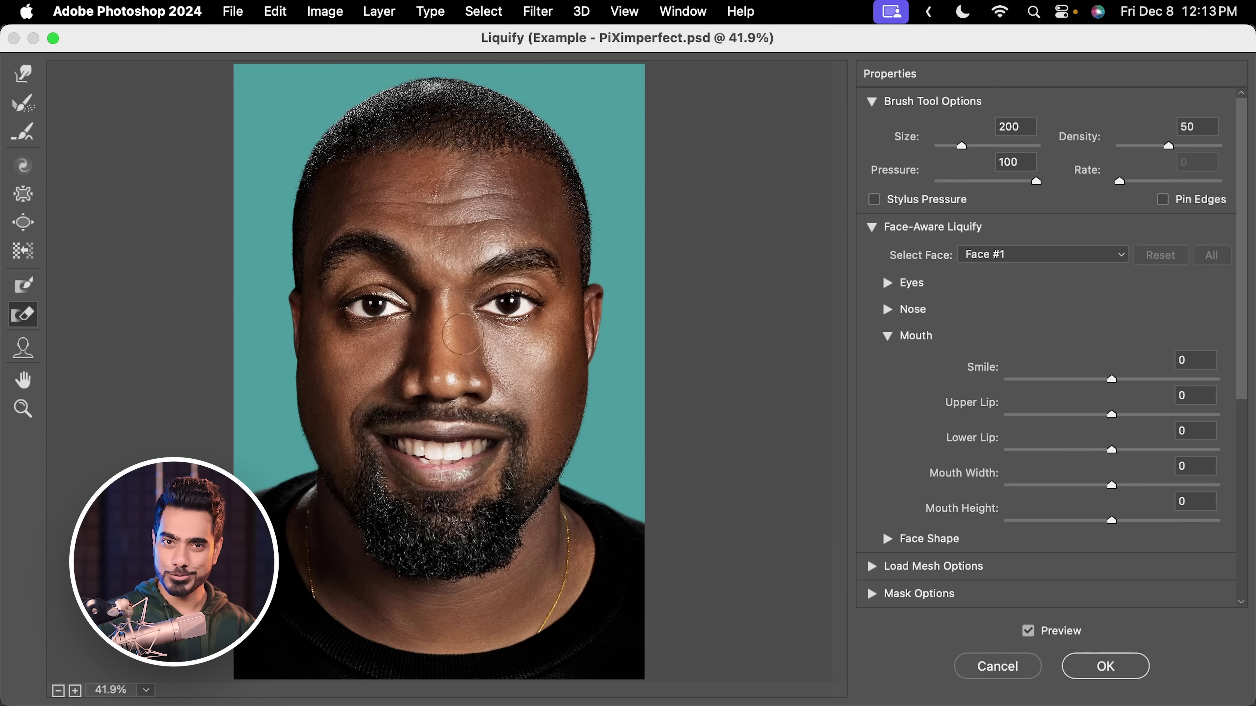
Reconstruct the Liquify warps to amount 68 and apply Liquify to Layer 5
mouse_move(1246, 315)
mouse_down()
mouse_move(1249, 495)
mouse_move(1033, 583)
mouse_up()
click(981, 599)
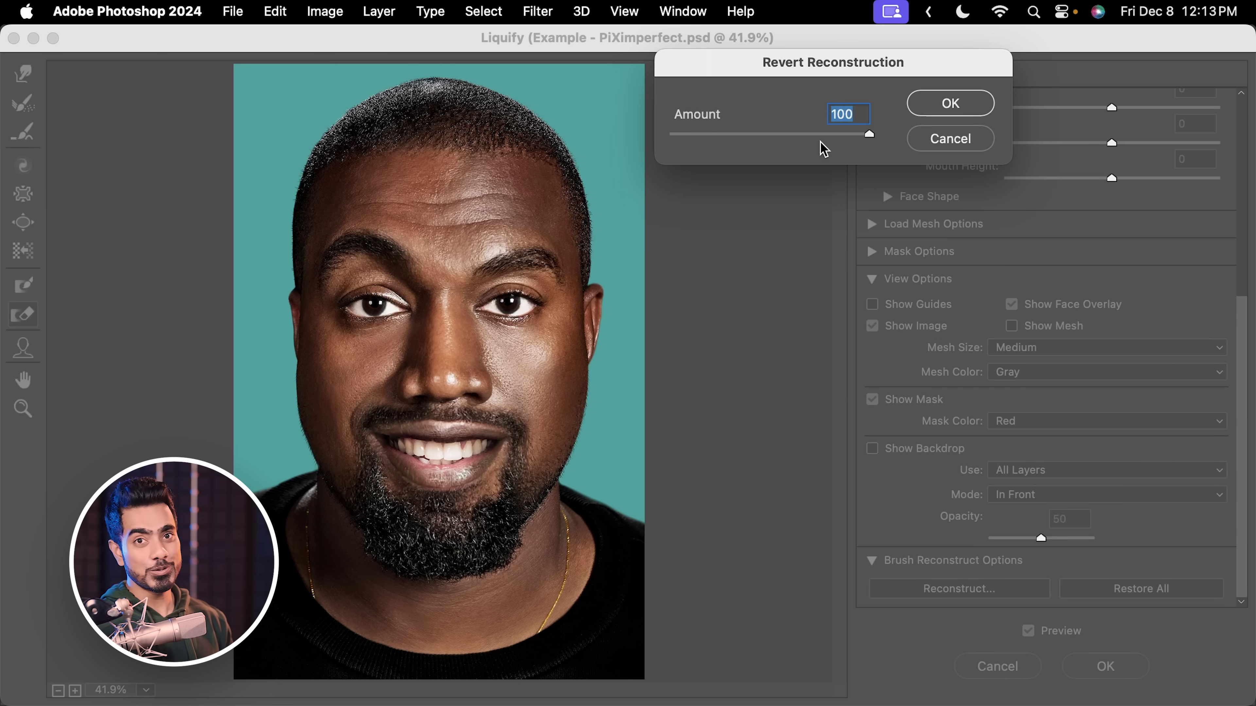
drag(871, 141, 803, 143)
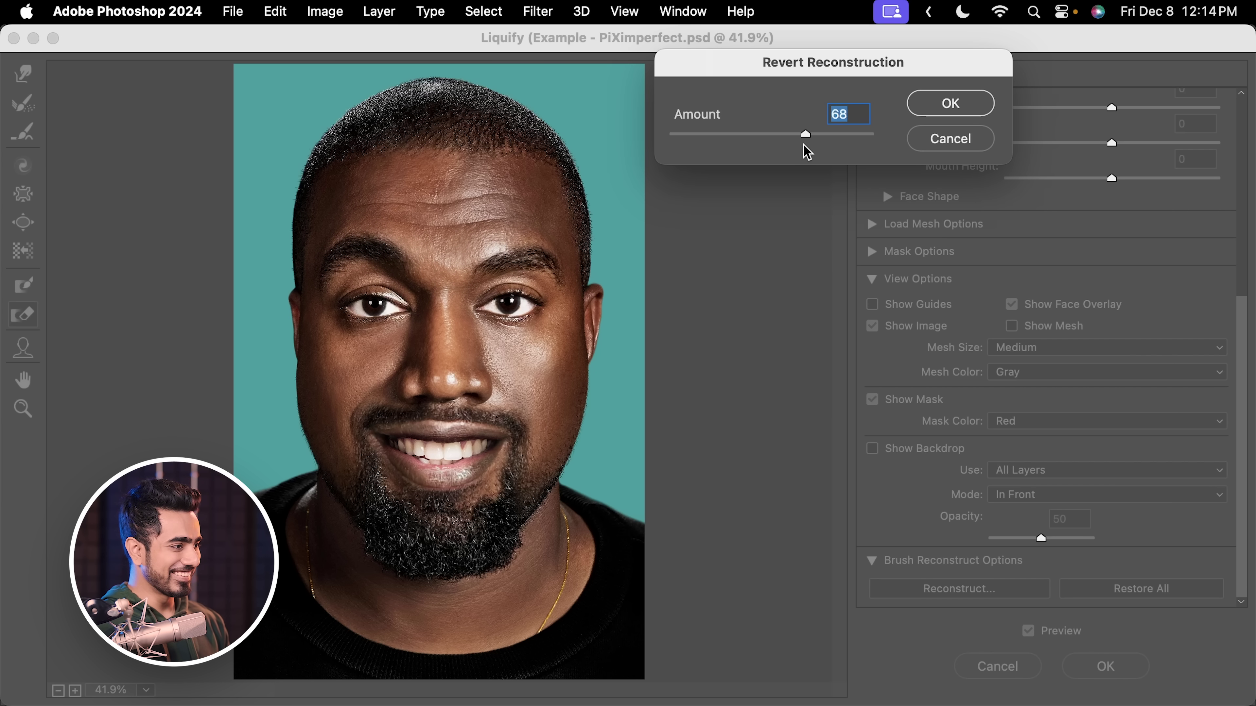
click(950, 104)
click(1099, 665)
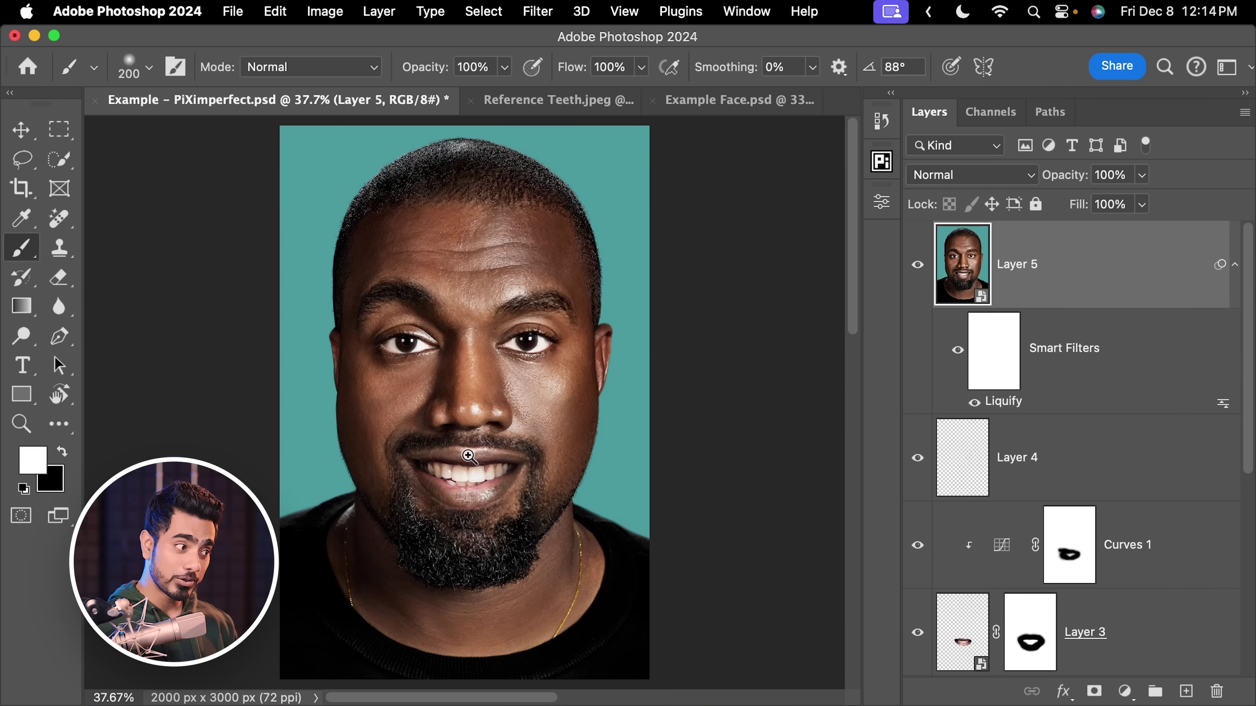
Zoom on the mouth, stamp all visible layers into new Layer 6, and bring up the Filter menu
drag(469, 456, 545, 528)
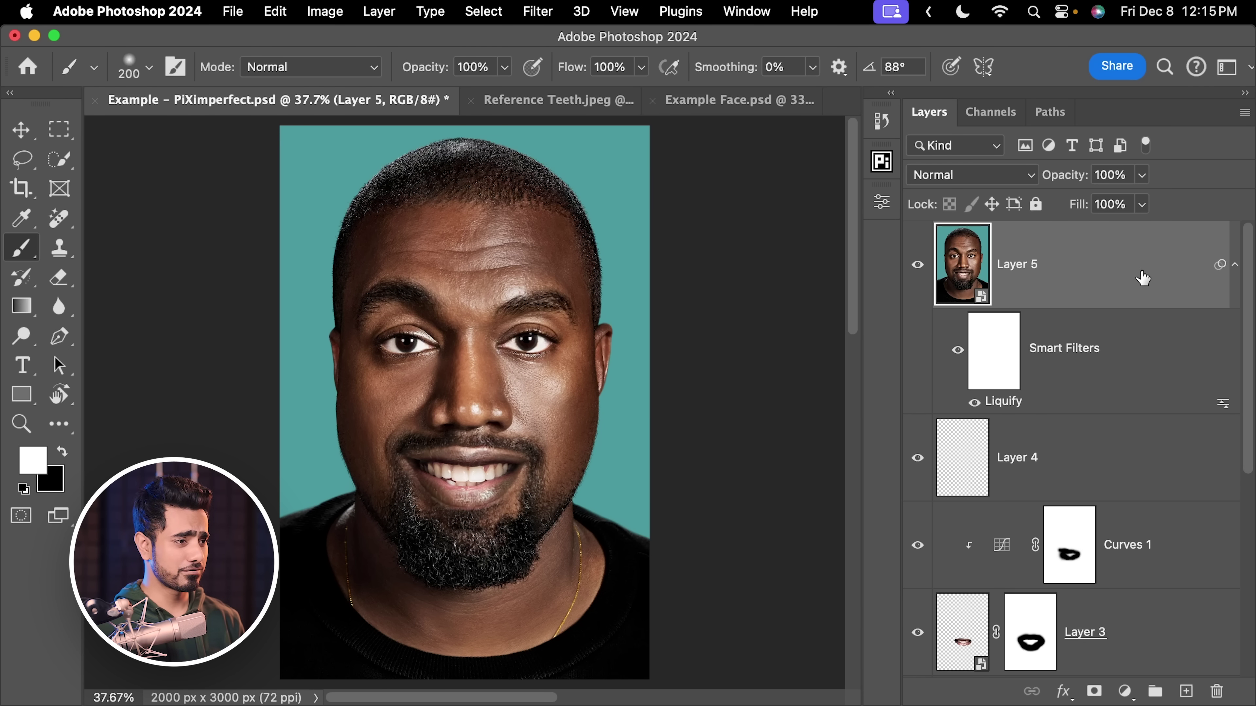
click(1185, 691)
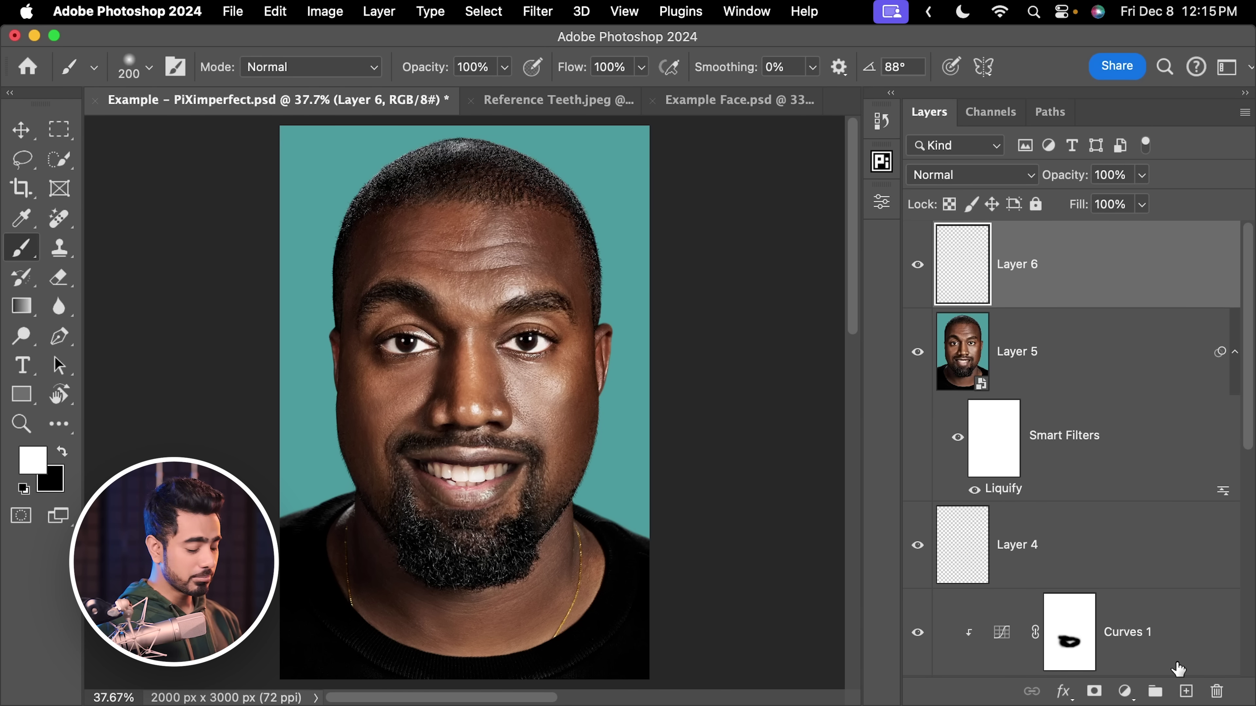
key(super+alt+shift+e)
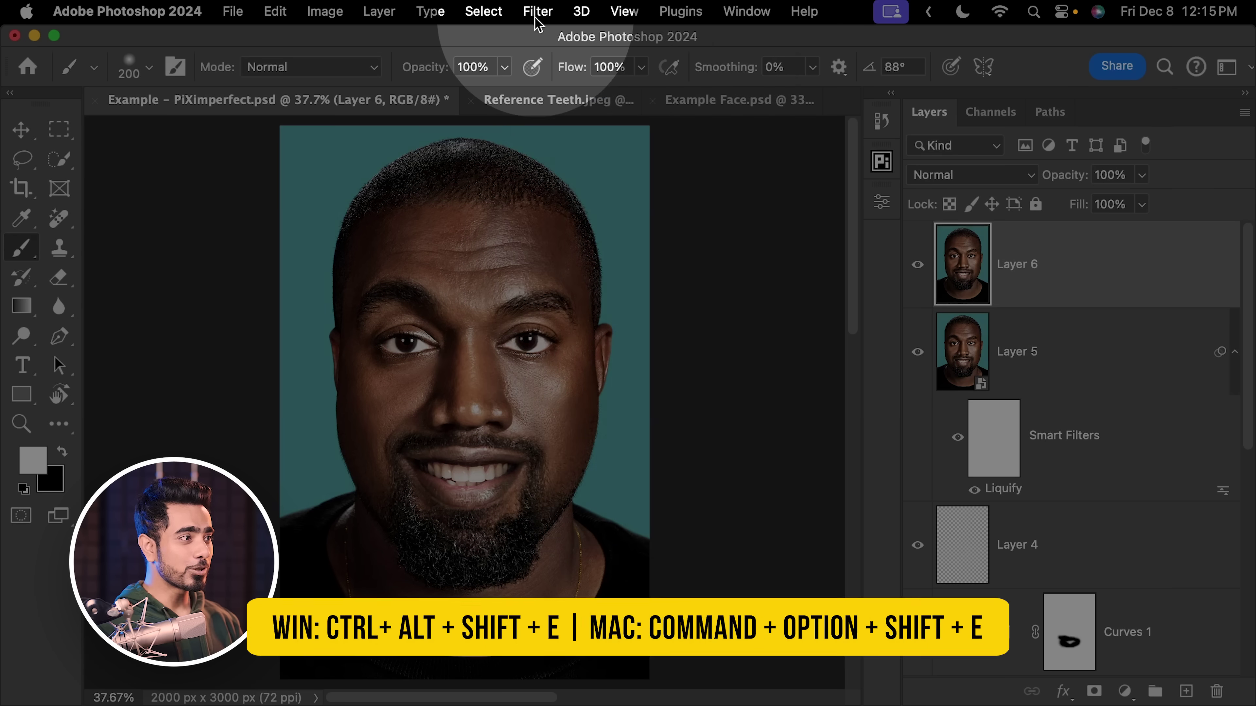
click(537, 11)
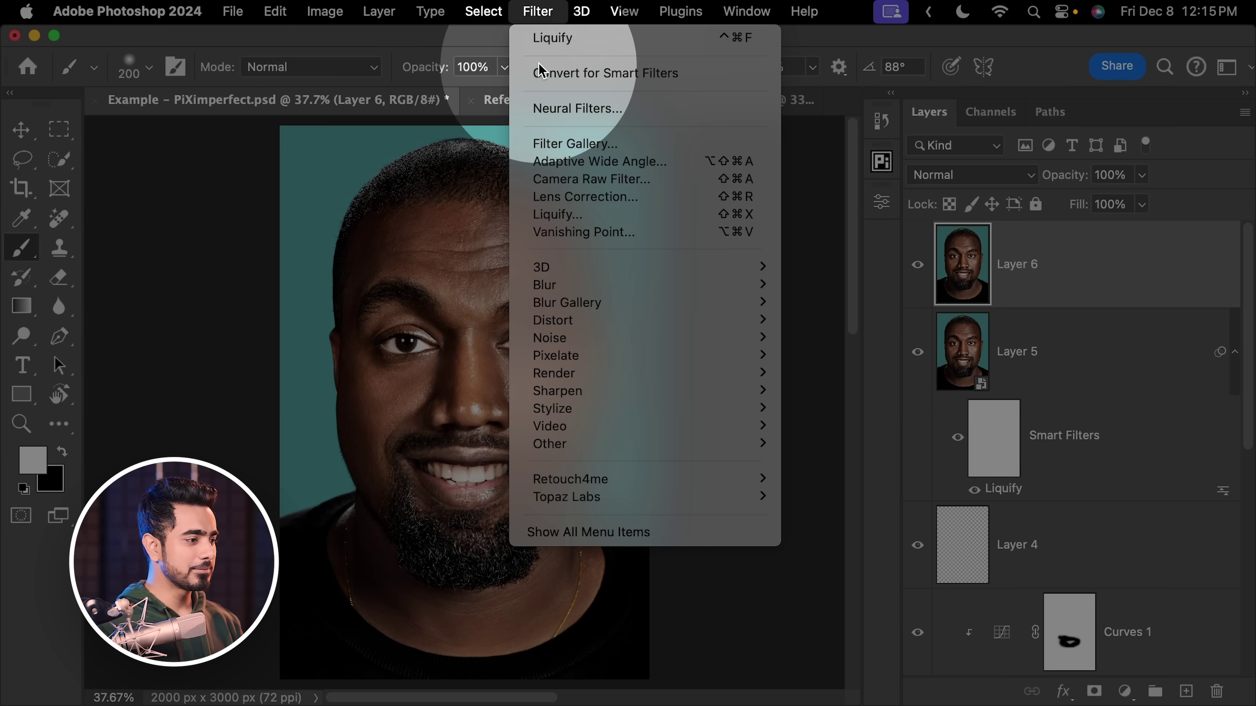
Sharpen the merged layer in Topaz Sharpen AI with the Motion Blur – Very Blurry model (Remove Blur 47)
mouse_move(620, 502)
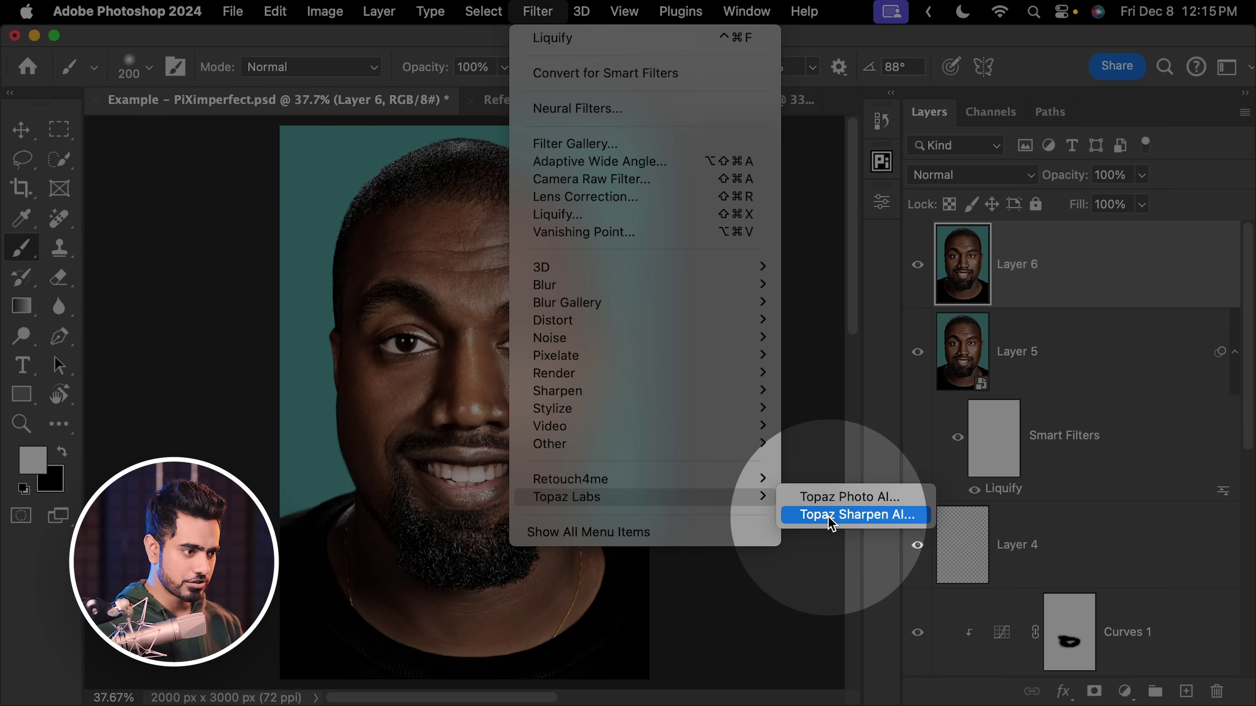
click(857, 514)
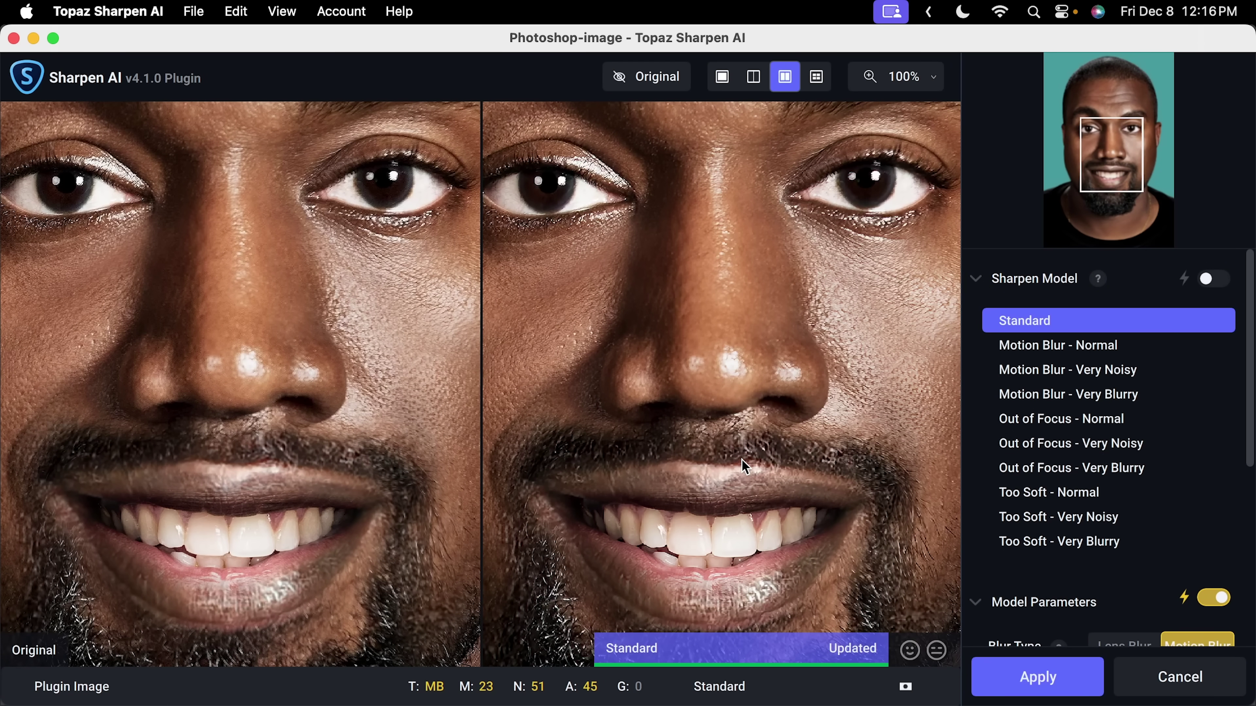
click(1056, 399)
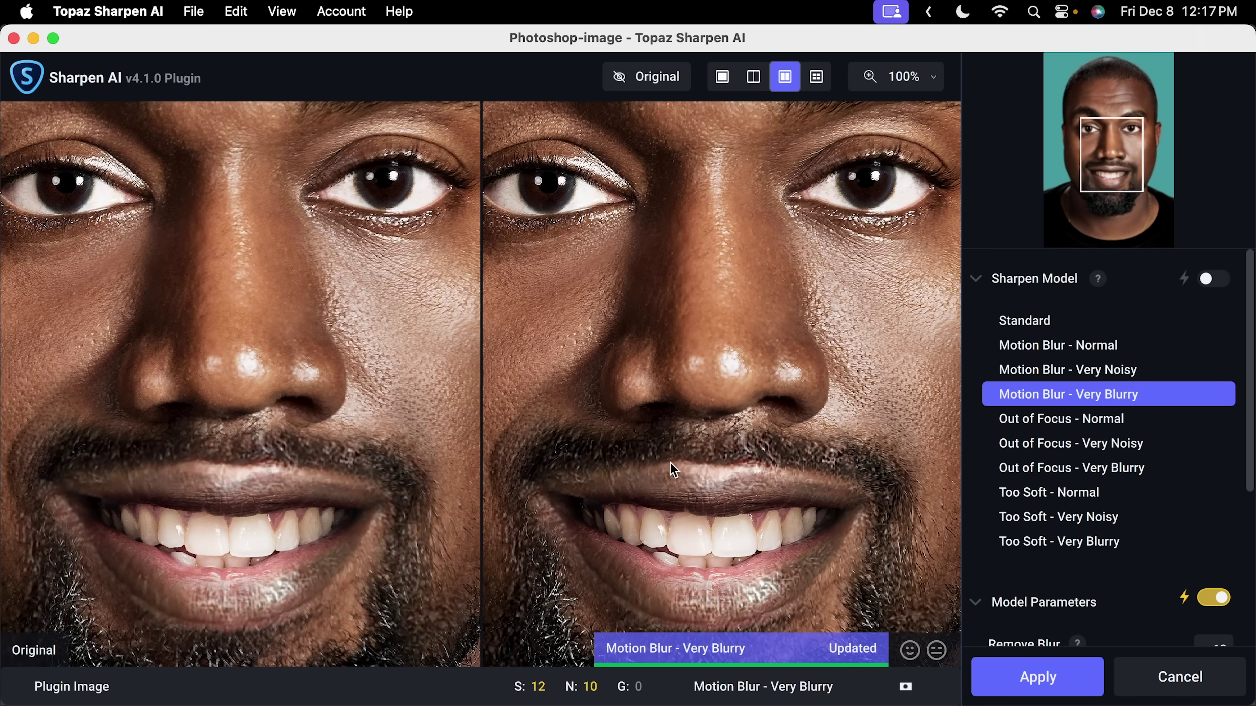
scroll(1246, 319, down, 5)
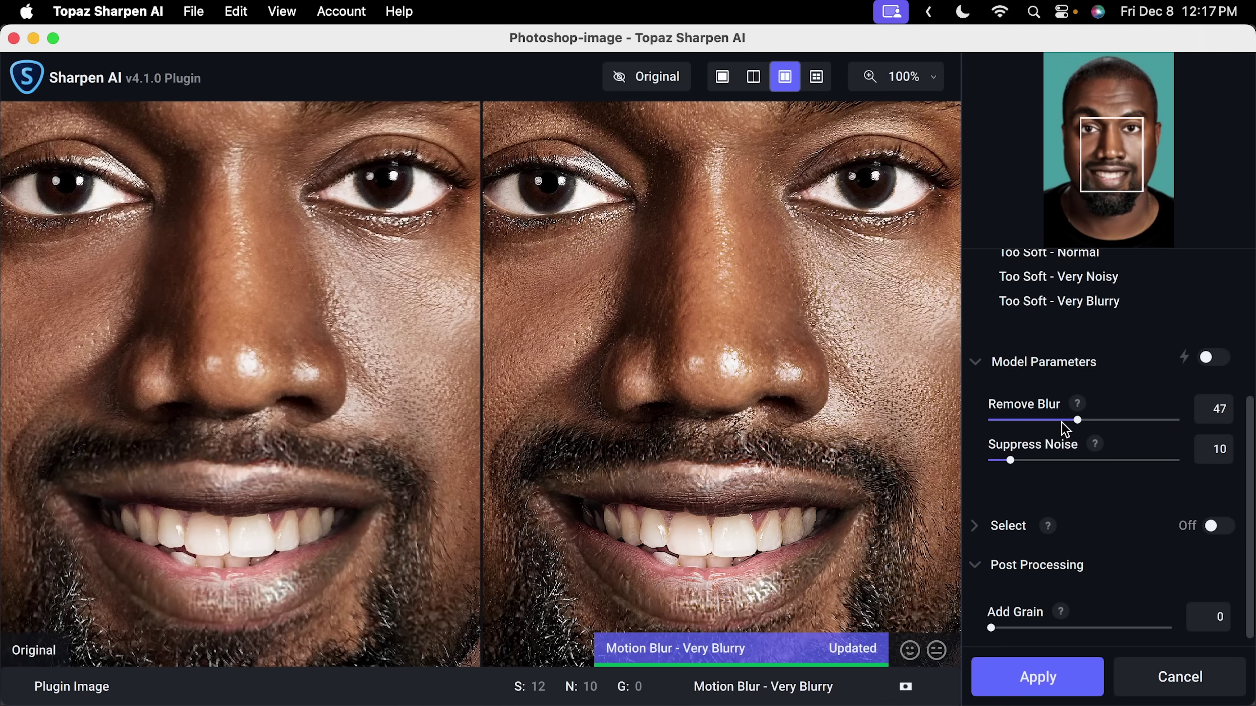
scroll(1070, 633, down, 1)
click(1056, 683)
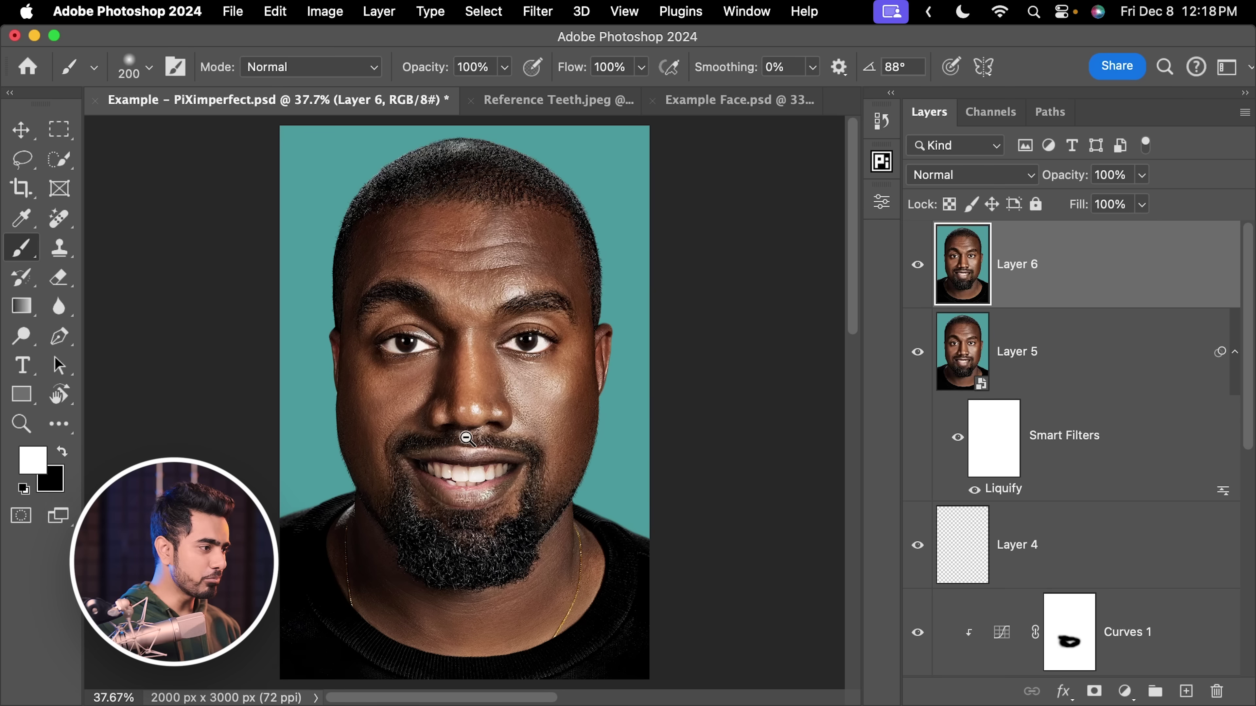
Compare Layer 6 with and without sharpening, then give it a hide-all layer mask
scroll(613, 407, up, 5)
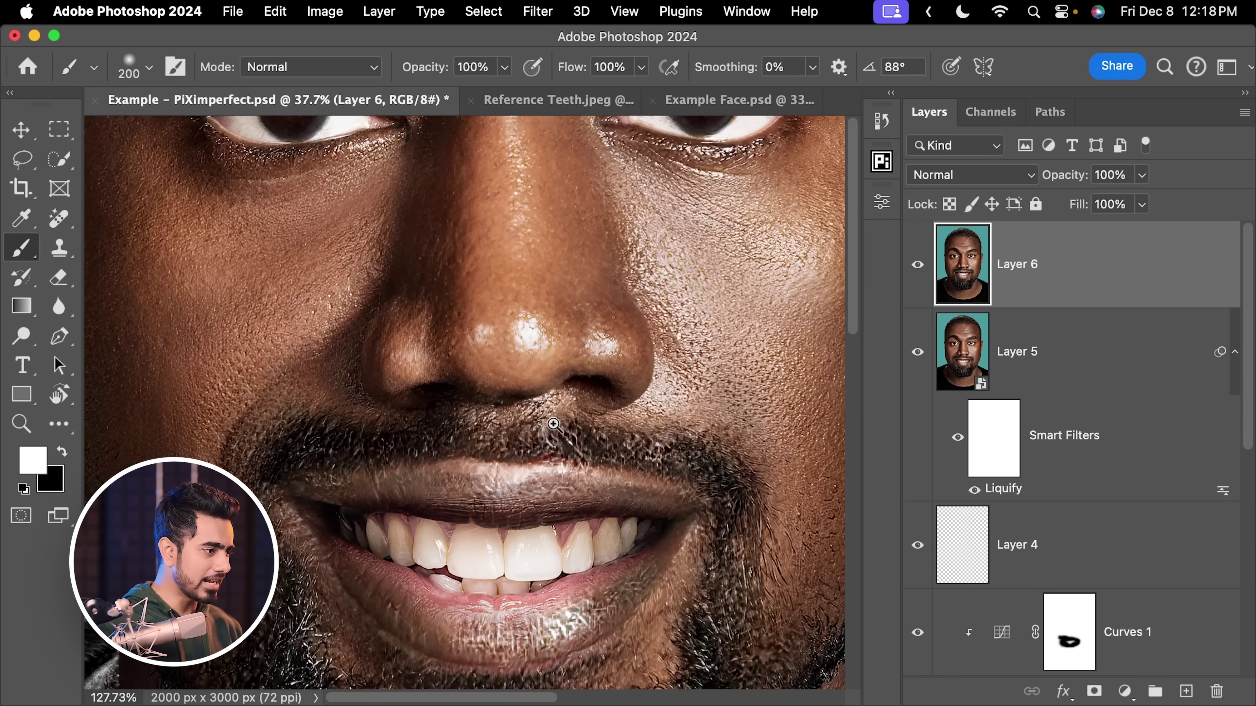
click(918, 266)
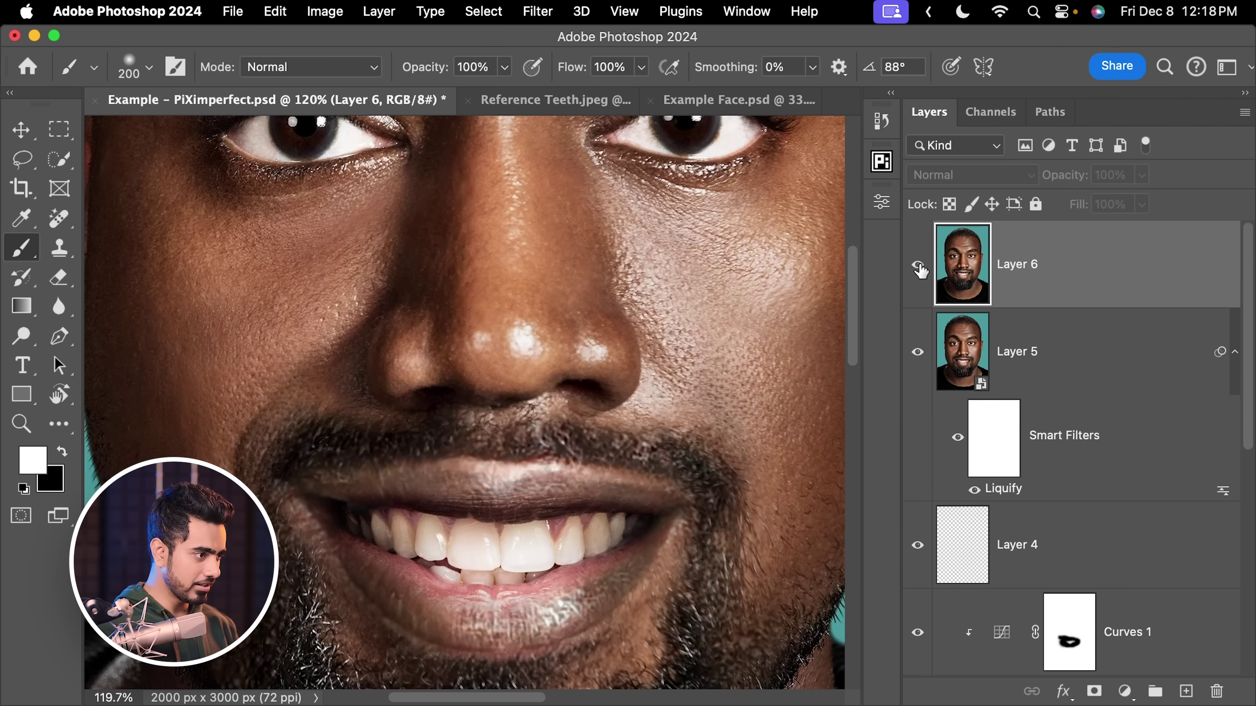
click(918, 266)
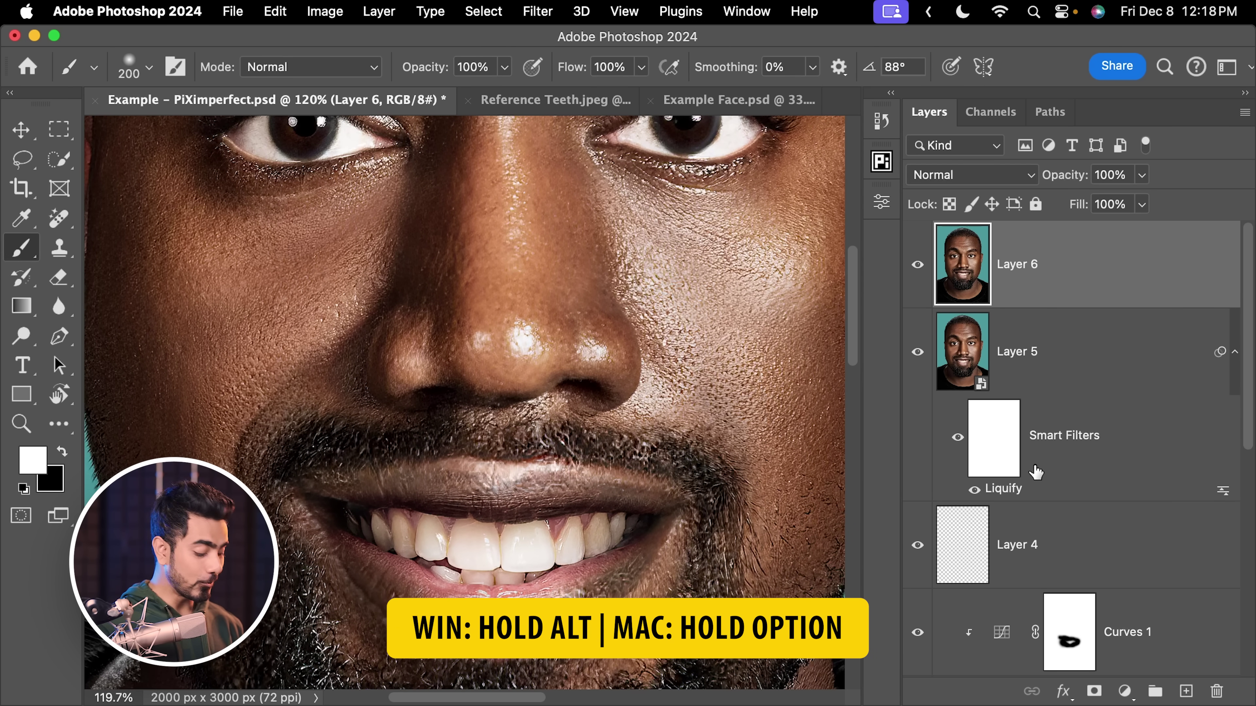
alt+click(1094, 691)
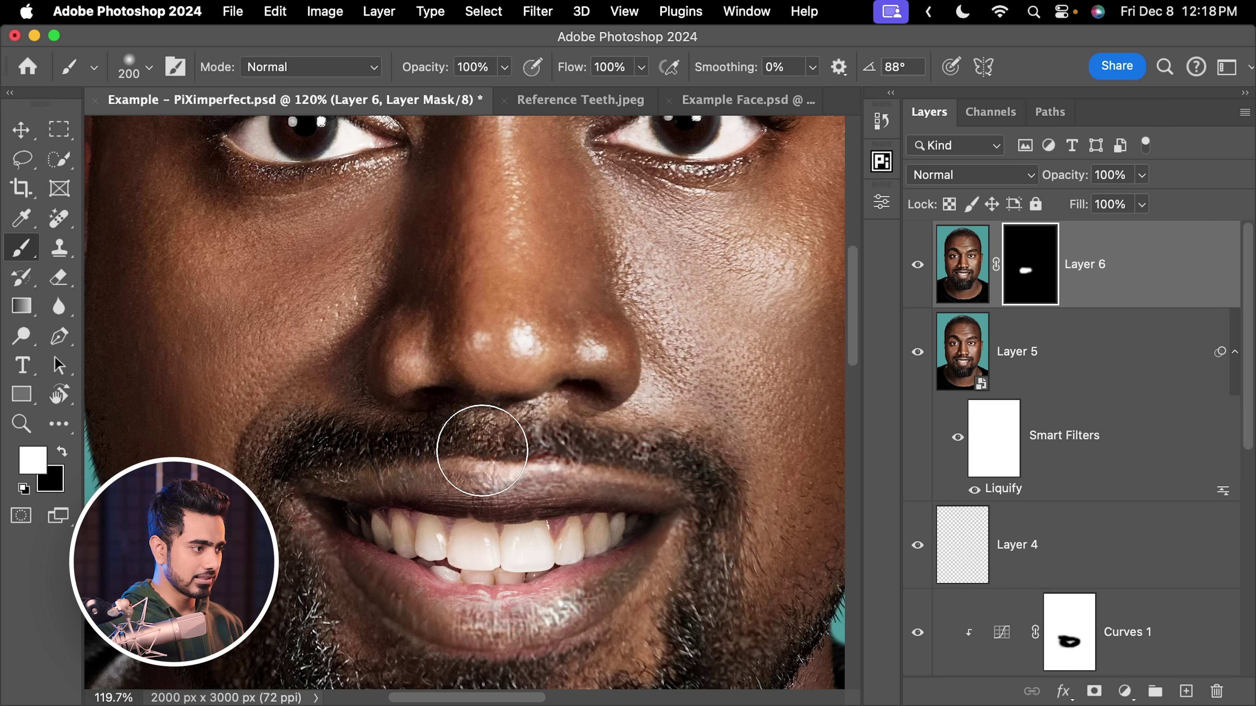
Enlarge the brush to 250 to reveal the mouth, then add an empty Layer 7
scroll(521, 456, down, 5)
key(bracketright)
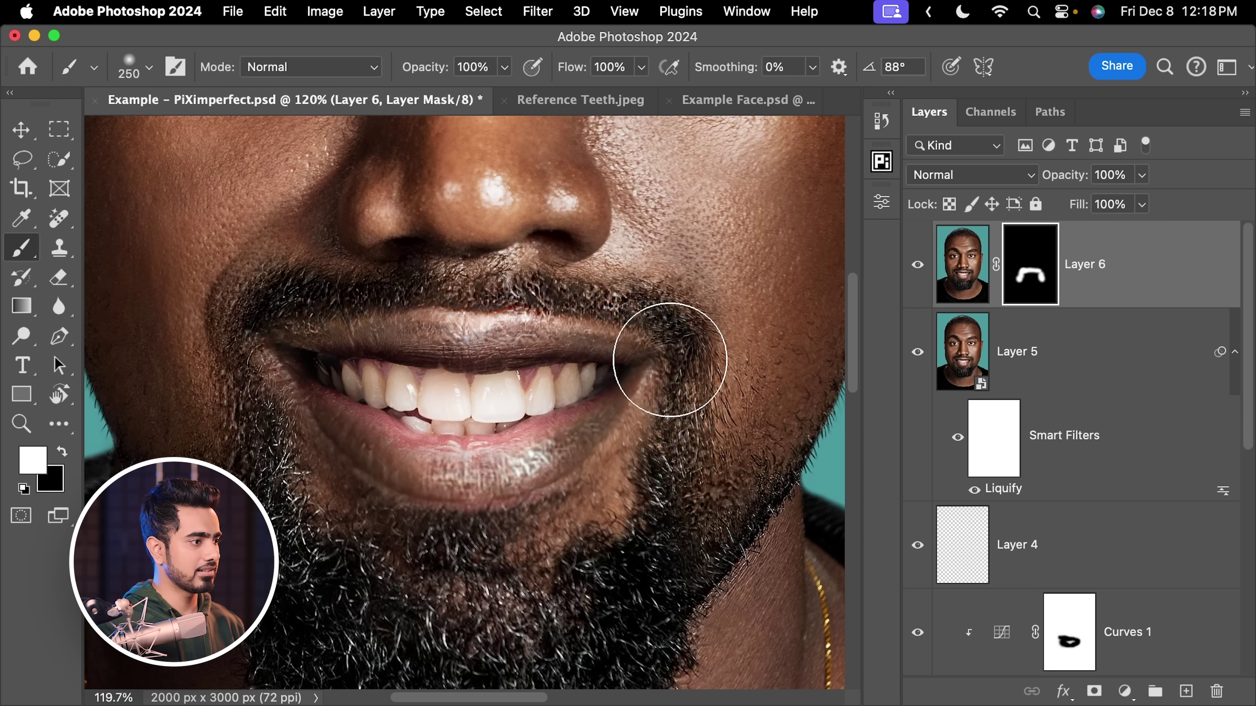
drag(605, 229, 554, 230)
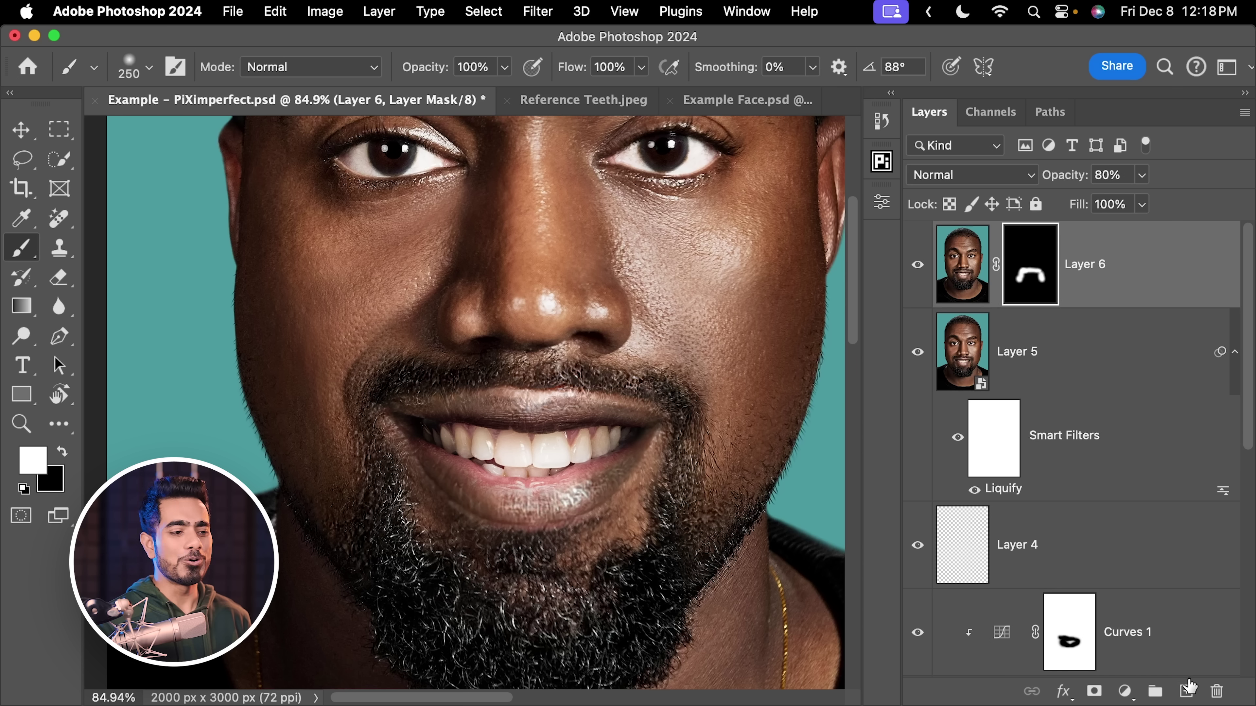
click(1188, 691)
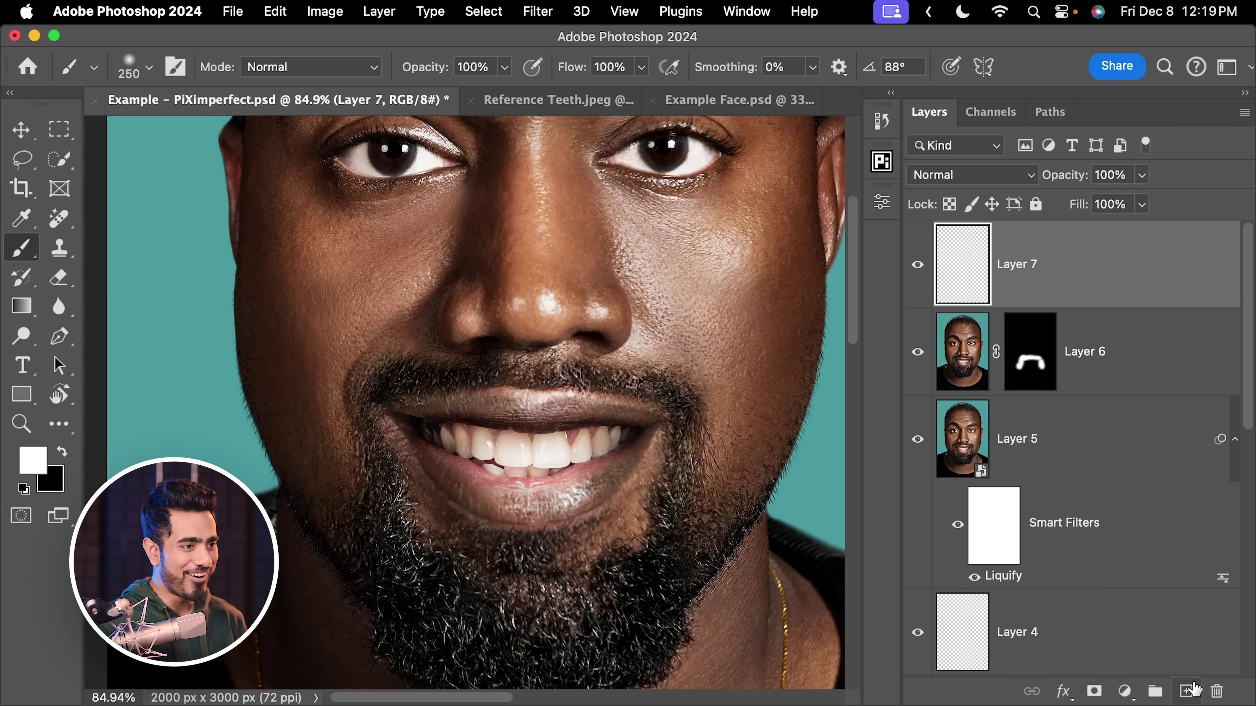
Erase the moustache spot above the upper lip on Layer 7 with the Remove tool, then fit the image in view
click(59, 218)
scroll(571, 390, up, 5)
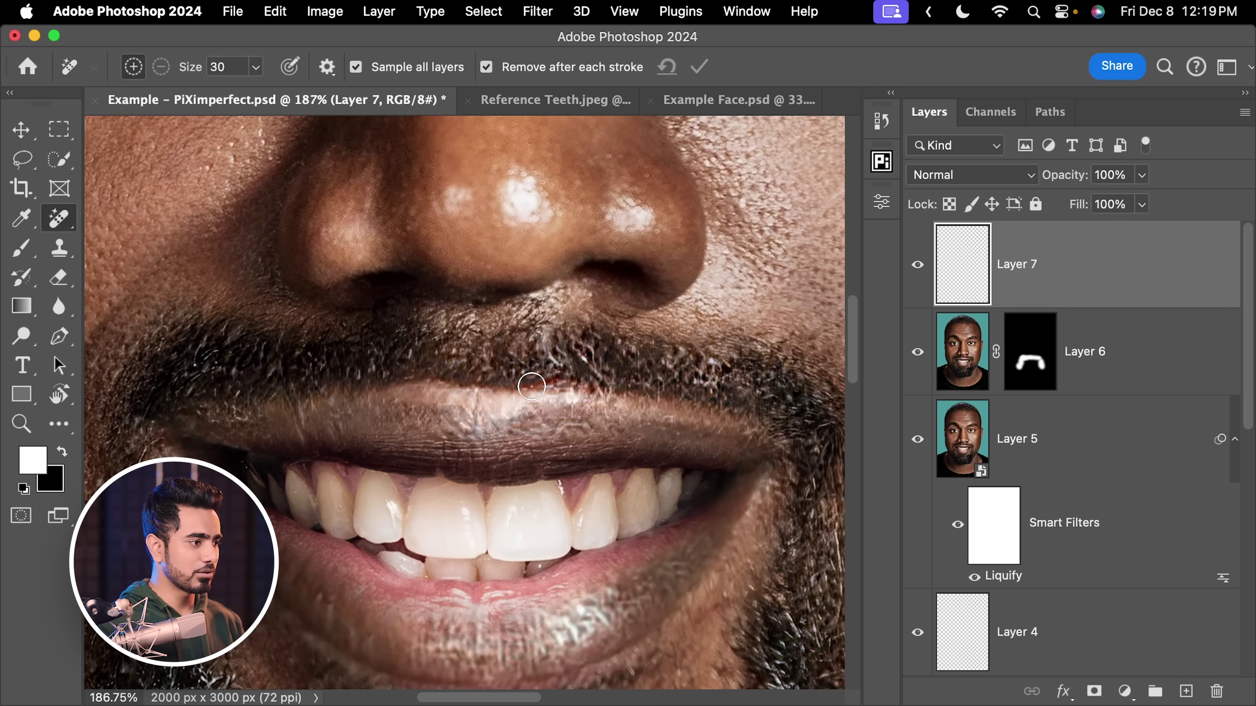
scroll(654, 357, down, 3)
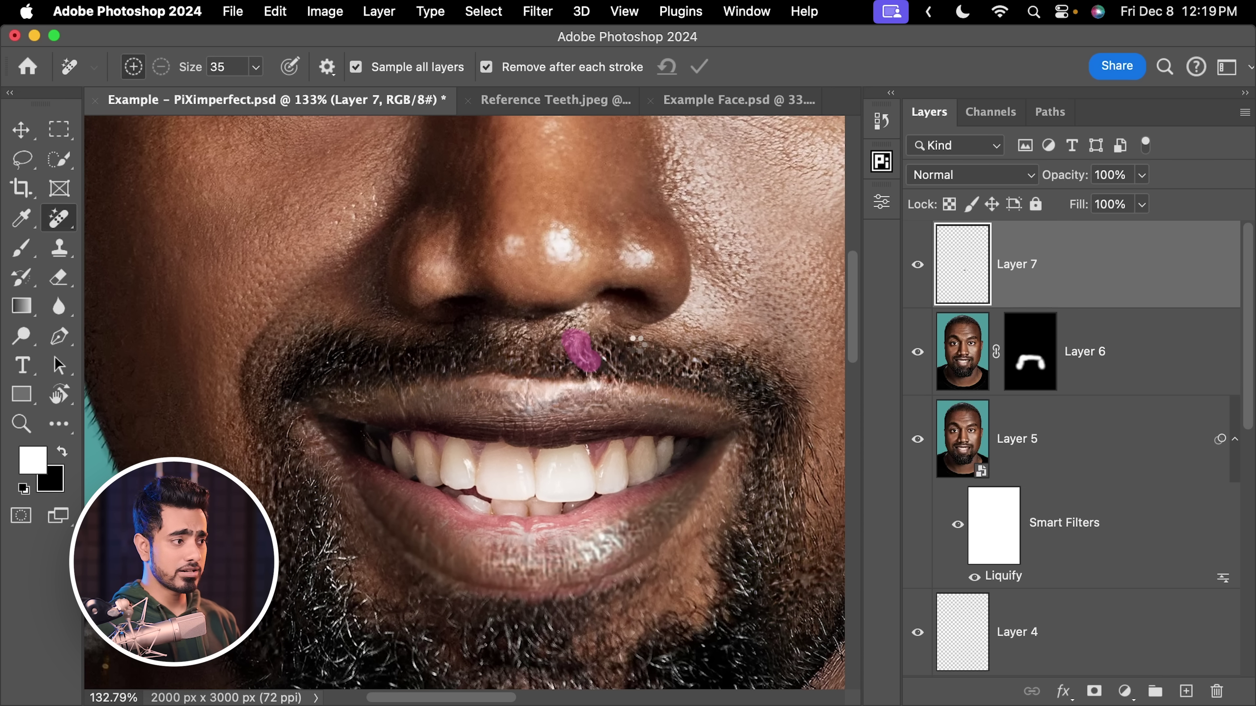
key(super+0)
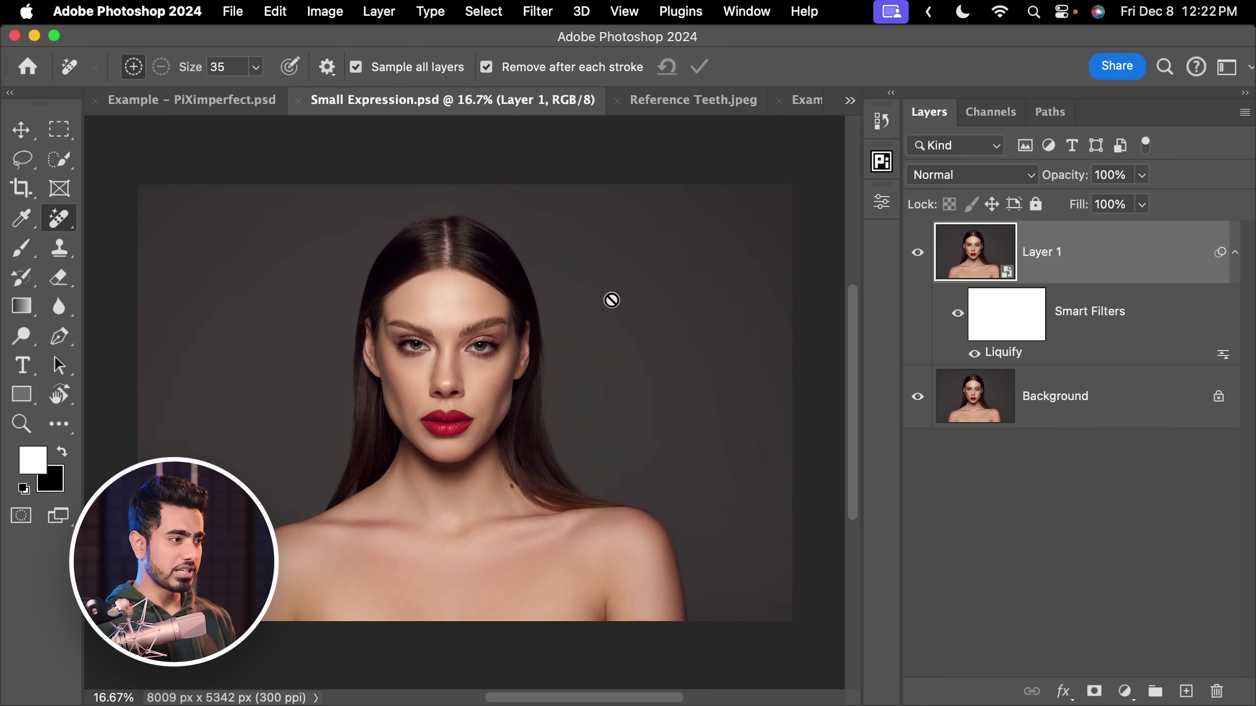
drag(446, 398, 532, 384)
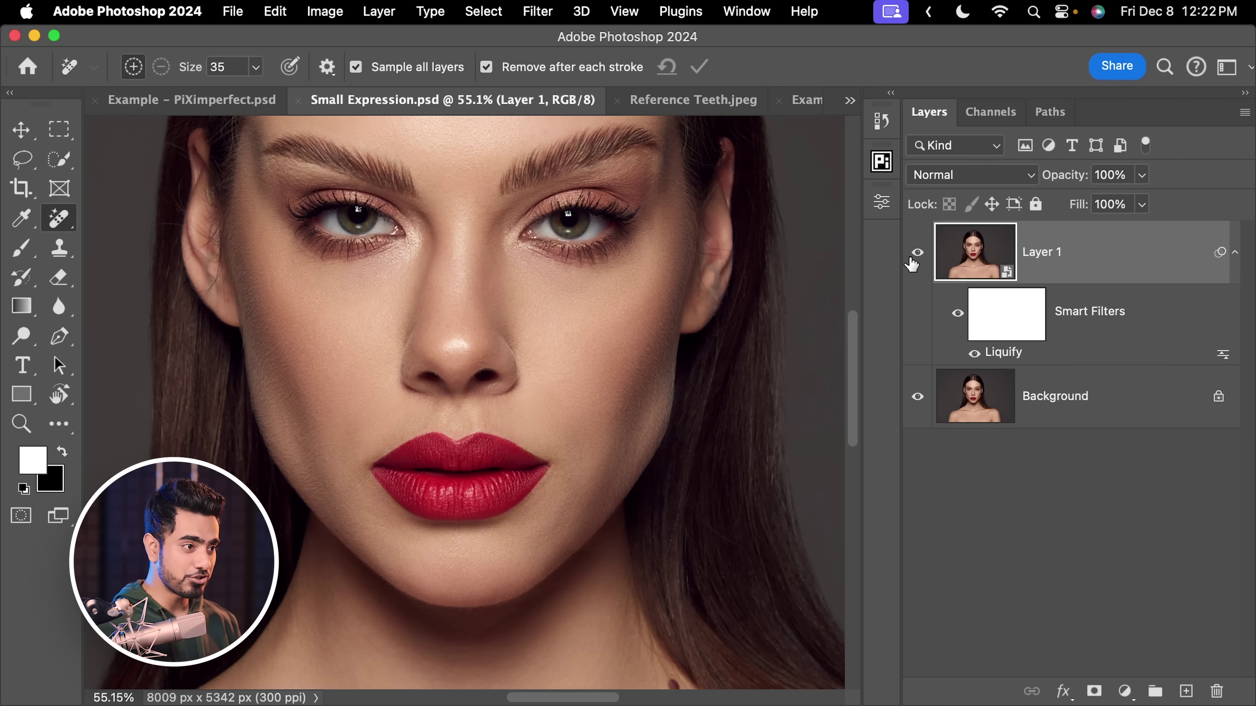
click(918, 253)
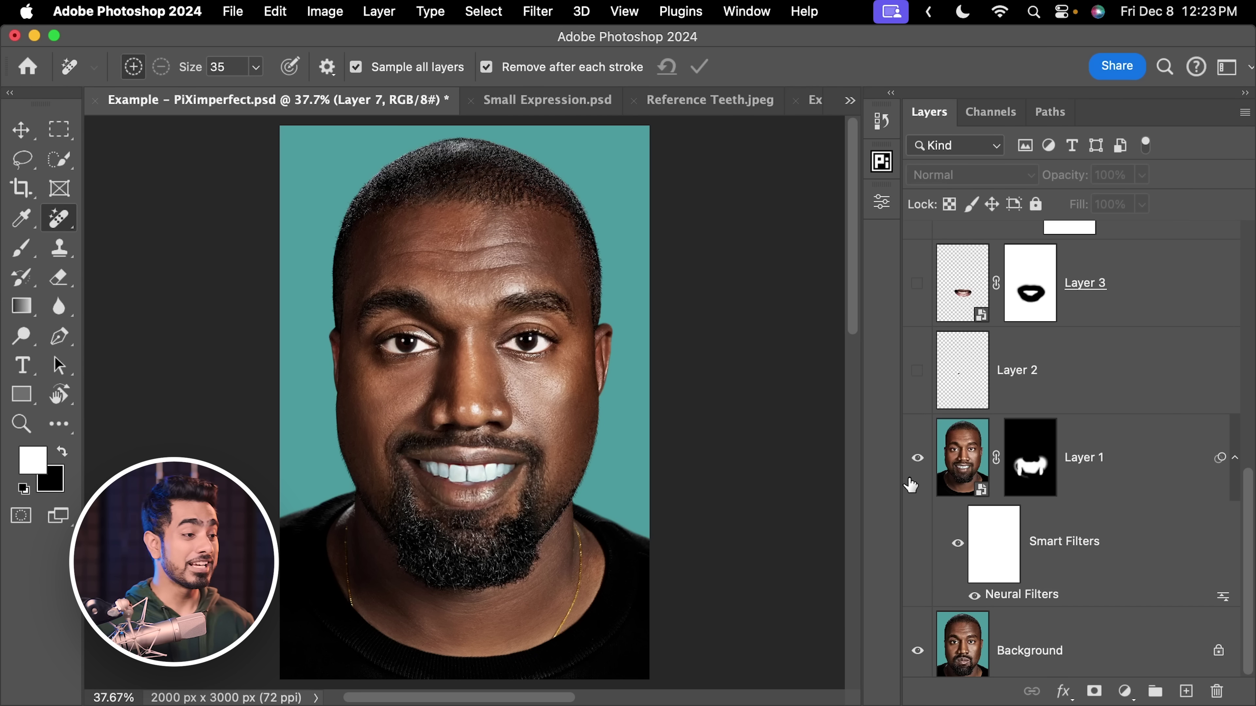
Compare Layer 1's smile against the original lips, then turn Layers 5 and 6 back on
click(916, 459)
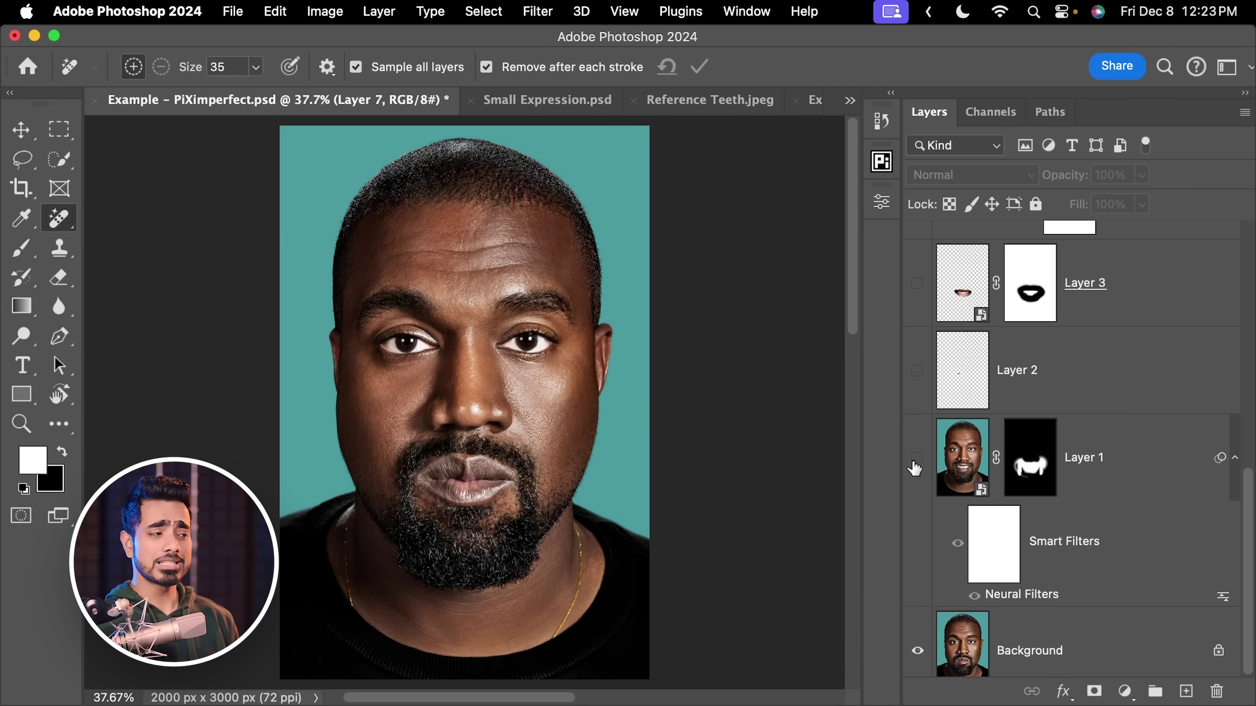
click(917, 458)
scroll(969, 554, up, 5)
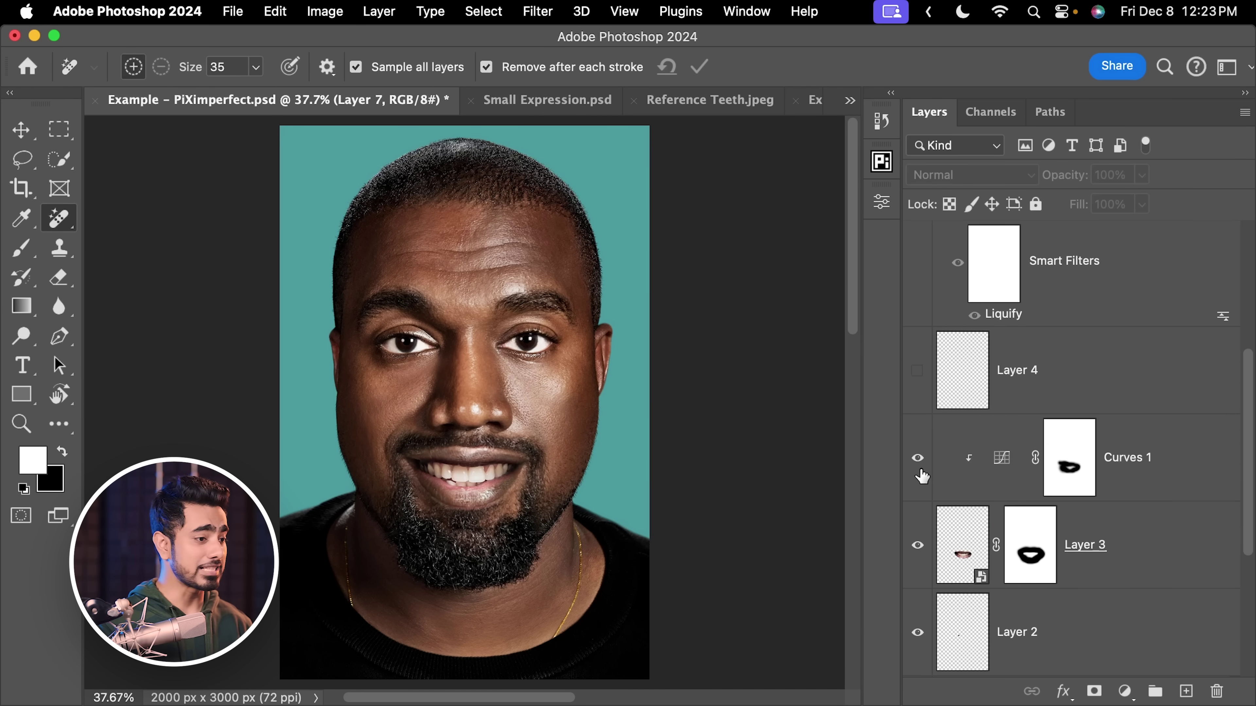
drag(1249, 425, 1245, 341)
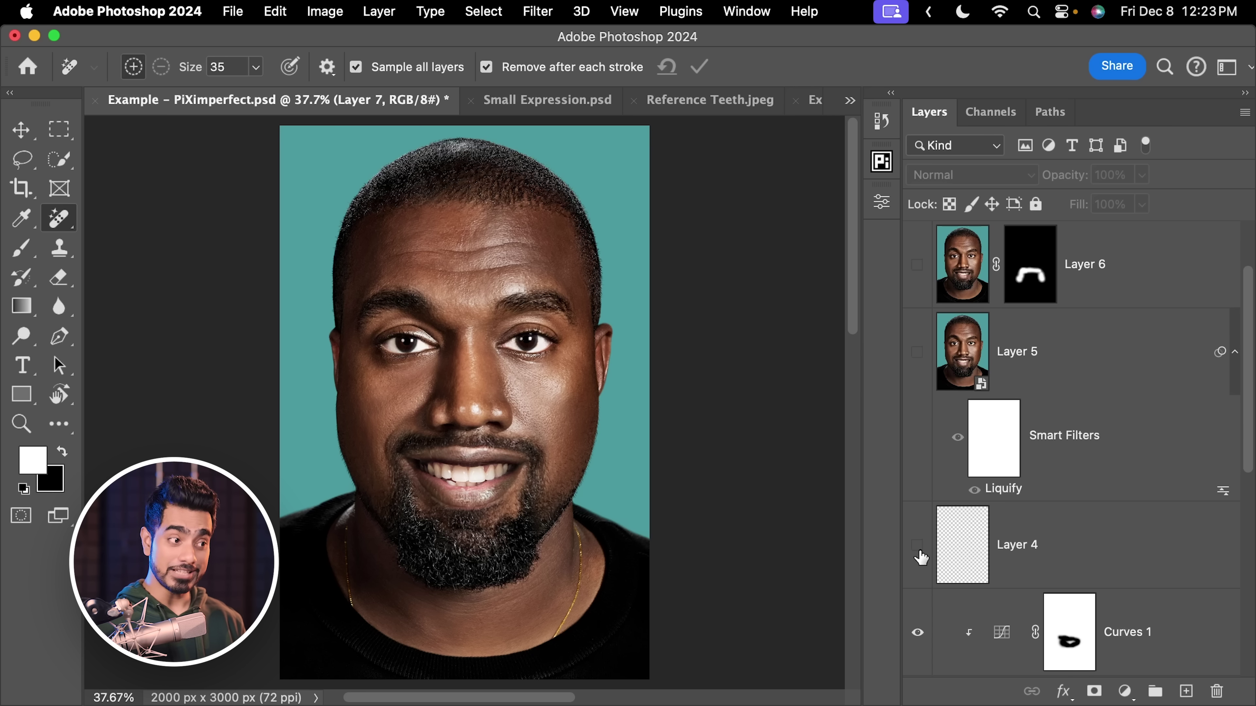
click(917, 352)
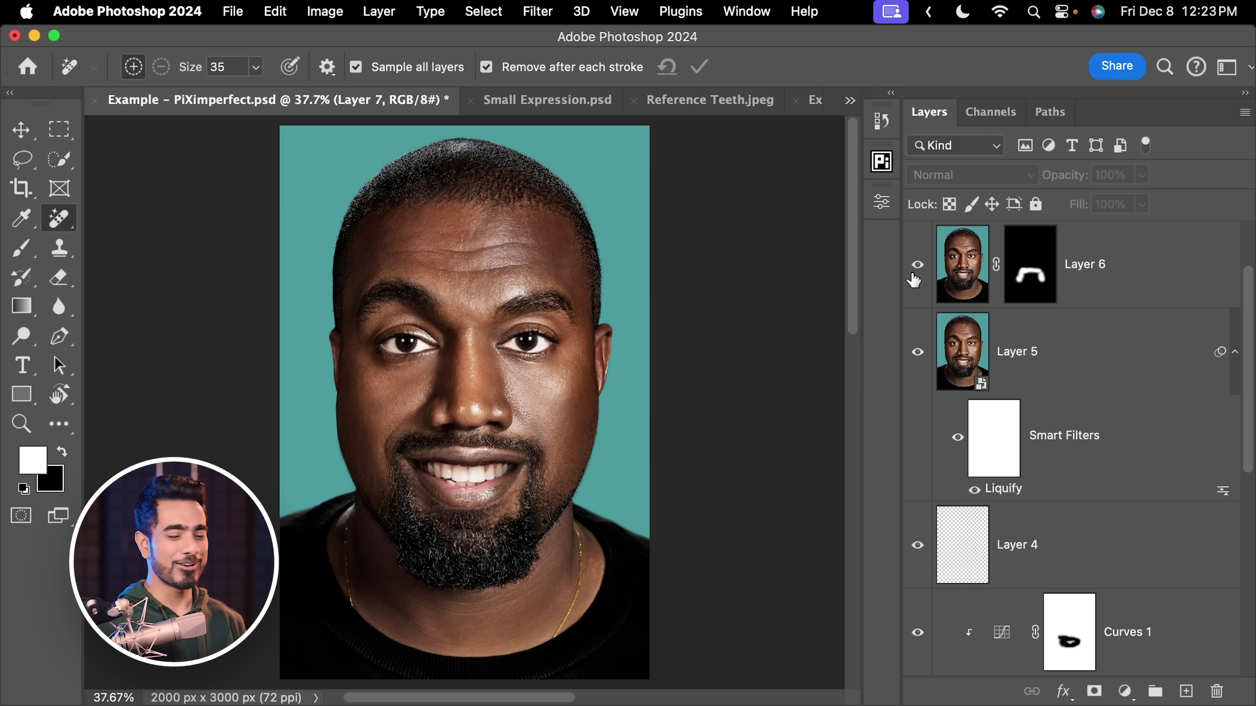